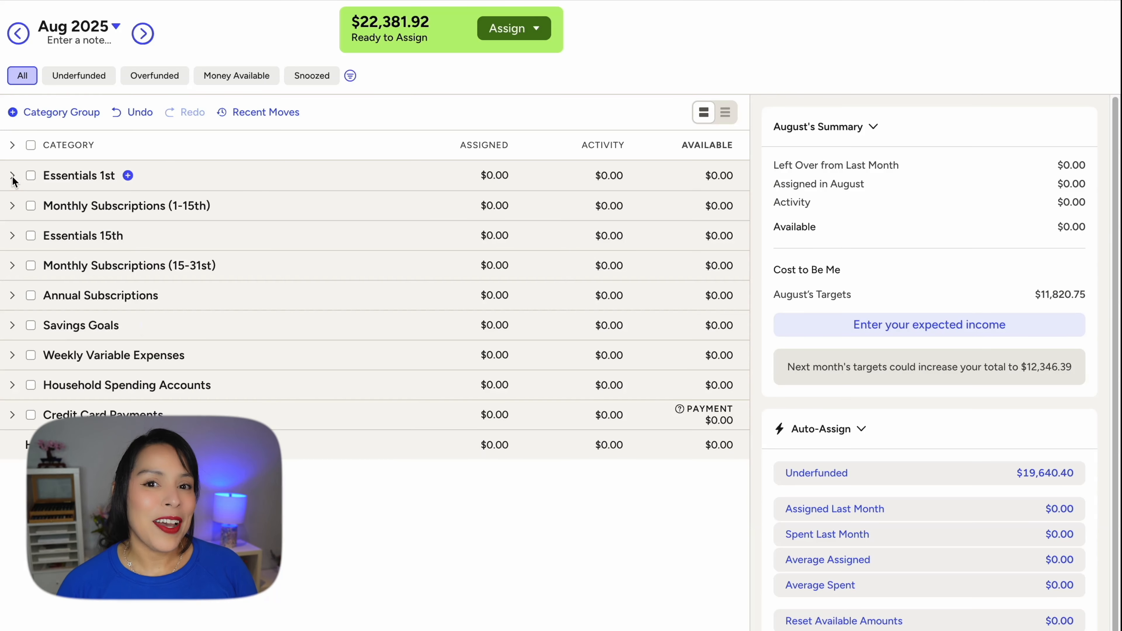
Check the underfunded totals of the Essentials 1st and Monthly Subscriptions (1-15th) groups one at a time.
click(12, 176)
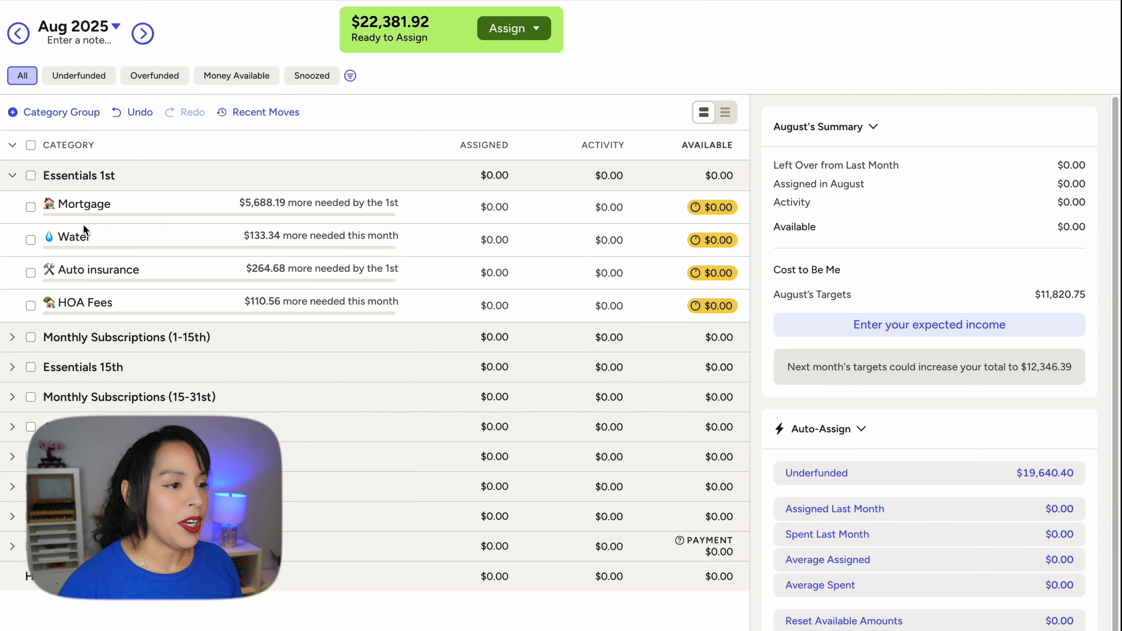
click(31, 176)
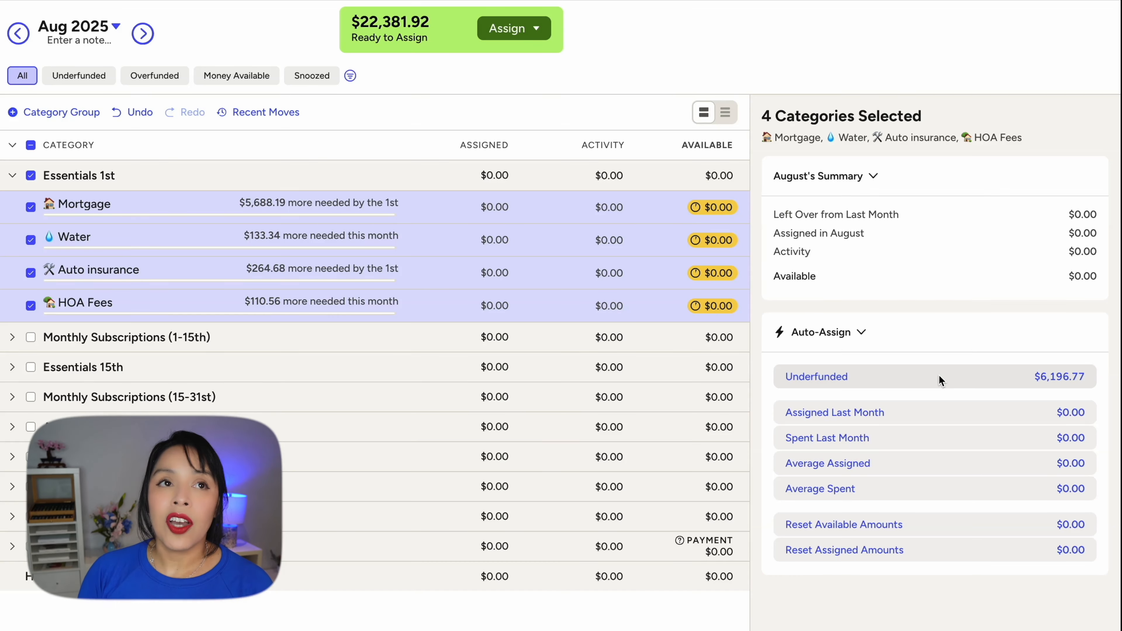
click(12, 206)
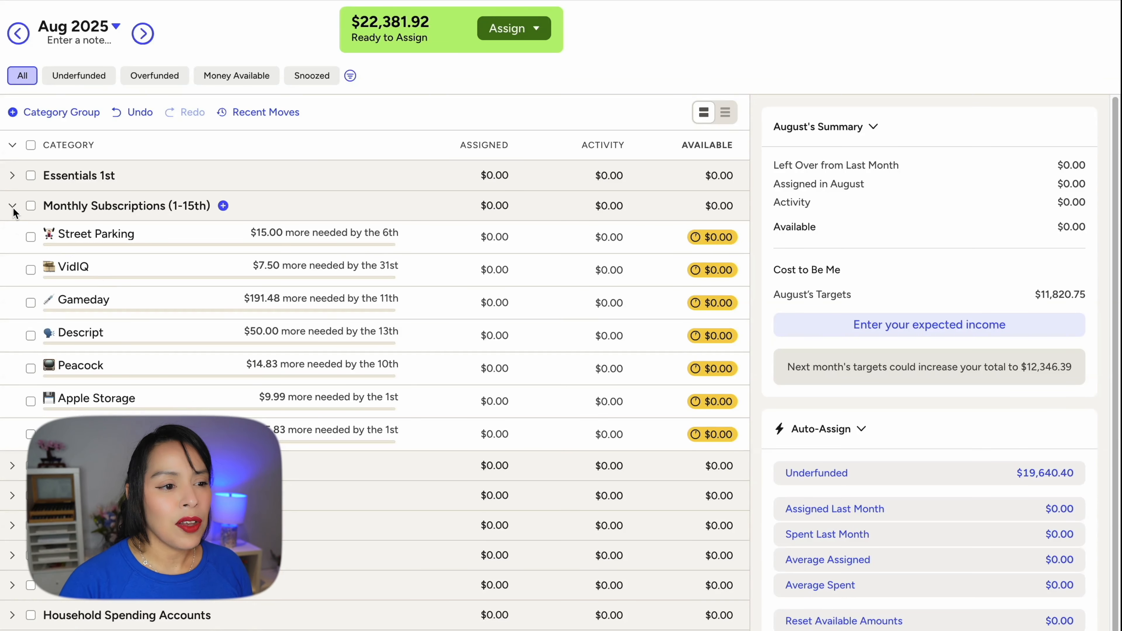
click(30, 206)
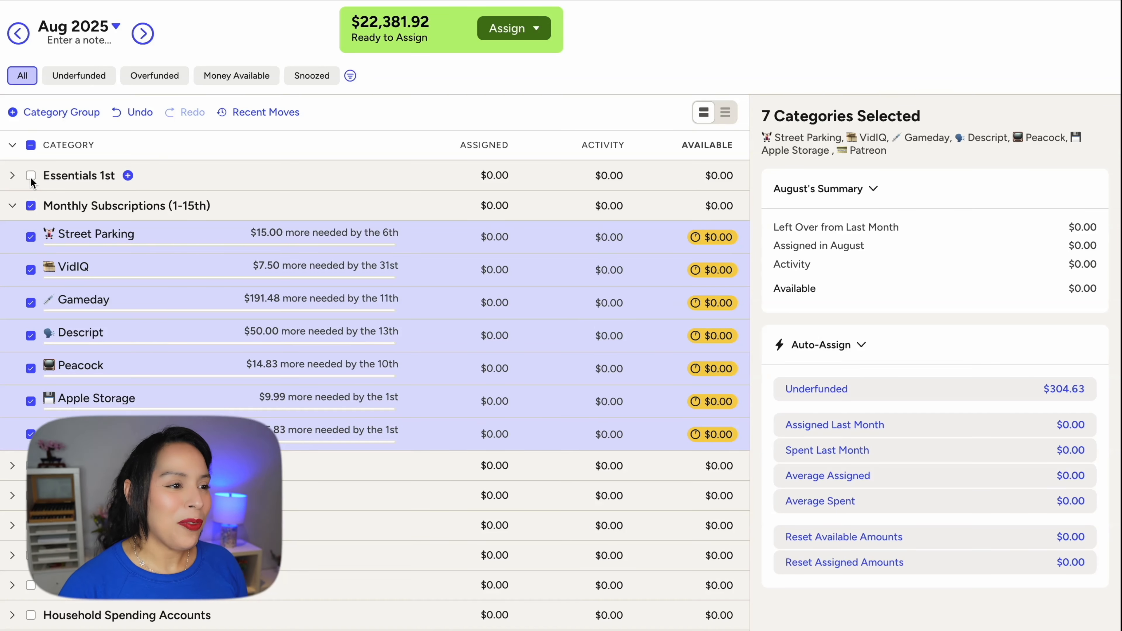
Check the combined underfunded total of both Essentials groups and both Monthly Subscriptions groups.
click(12, 205)
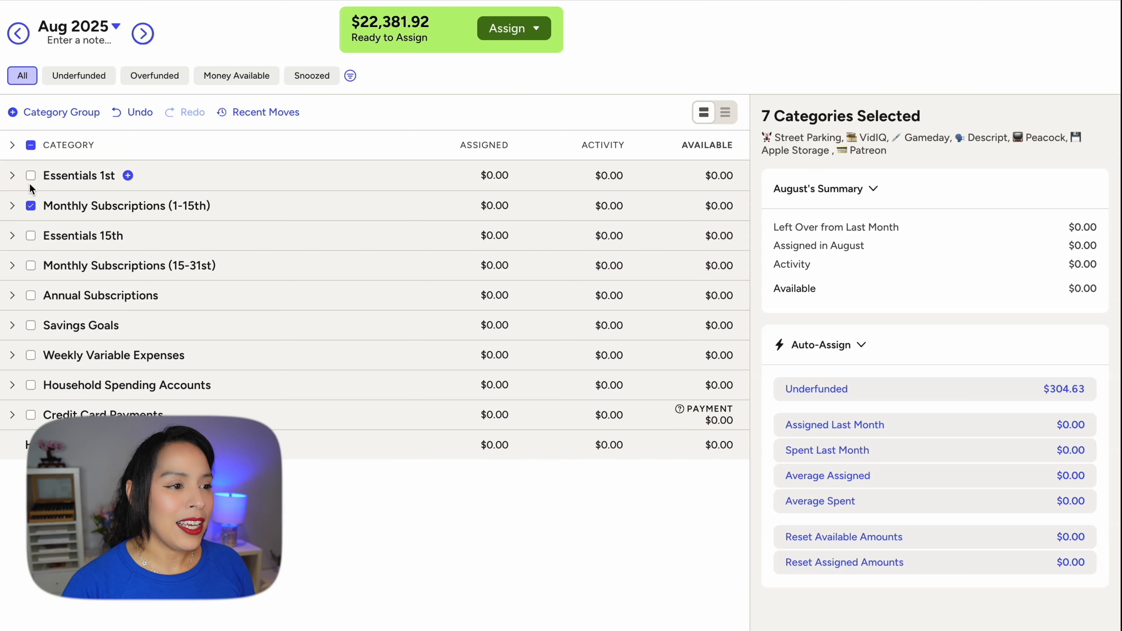
click(30, 176)
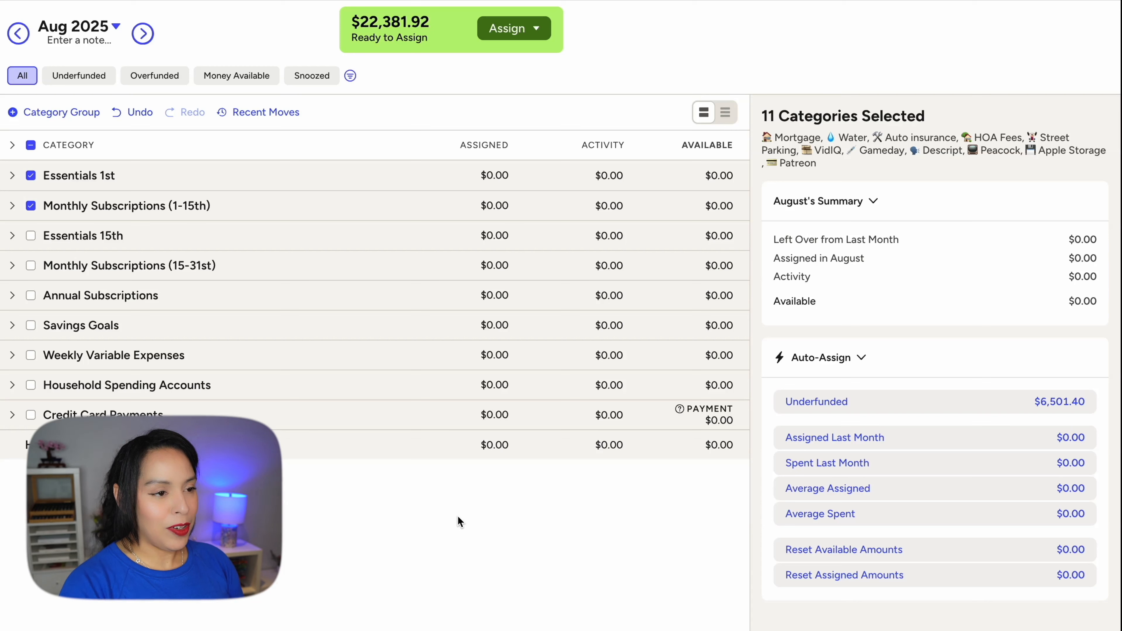
click(30, 236)
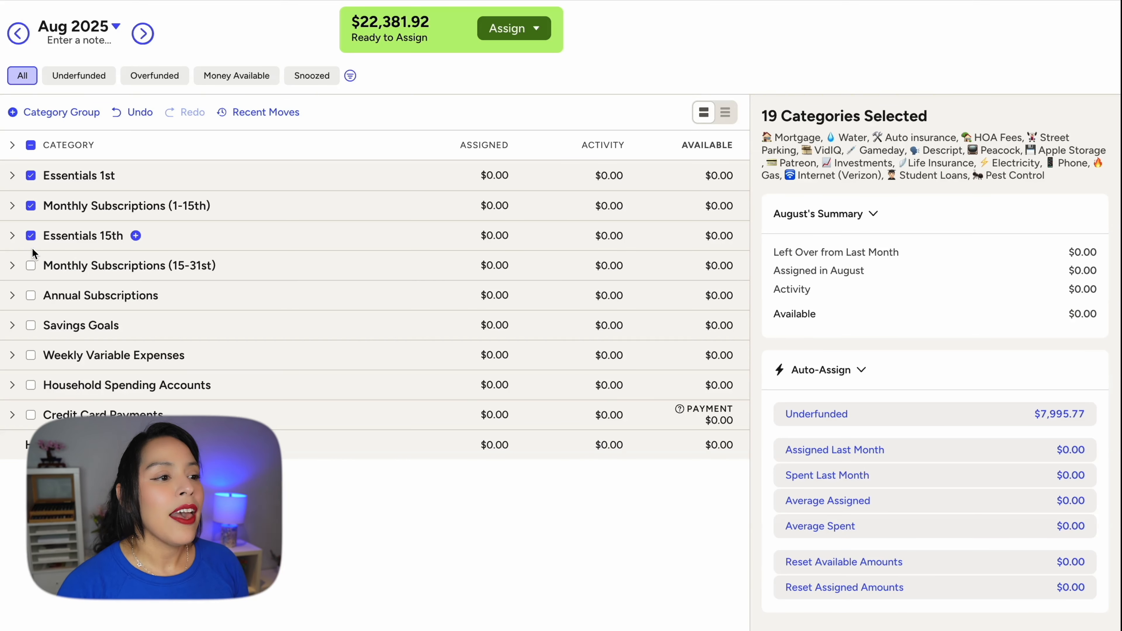
click(31, 265)
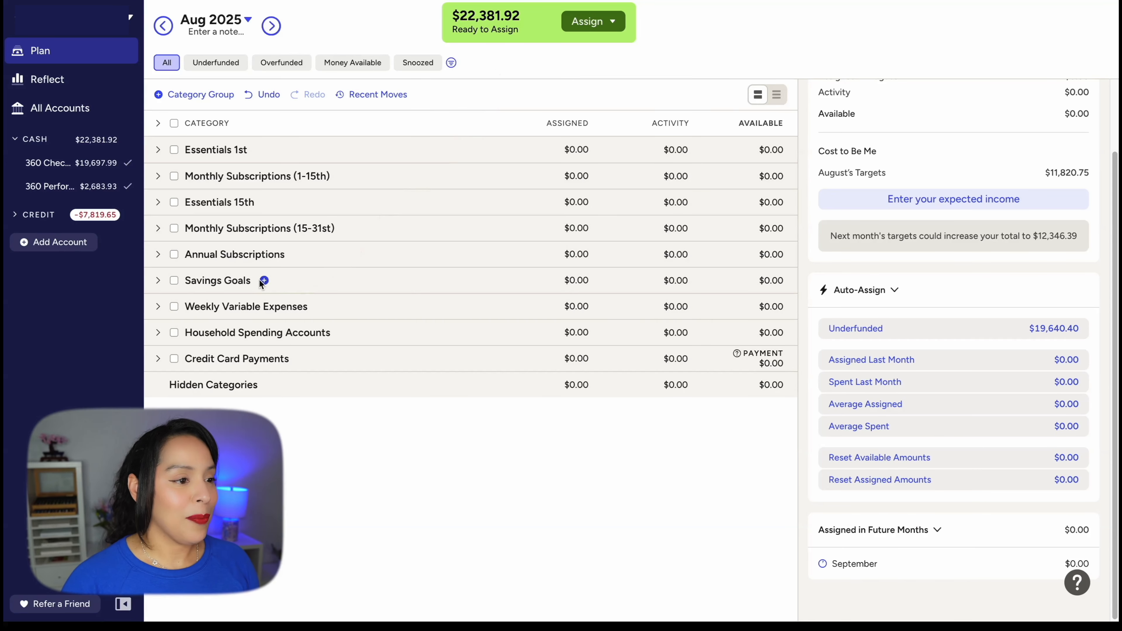
Assign $2,683.93 to the Emergency fund category in Savings Goals for August 2025.
click(160, 278)
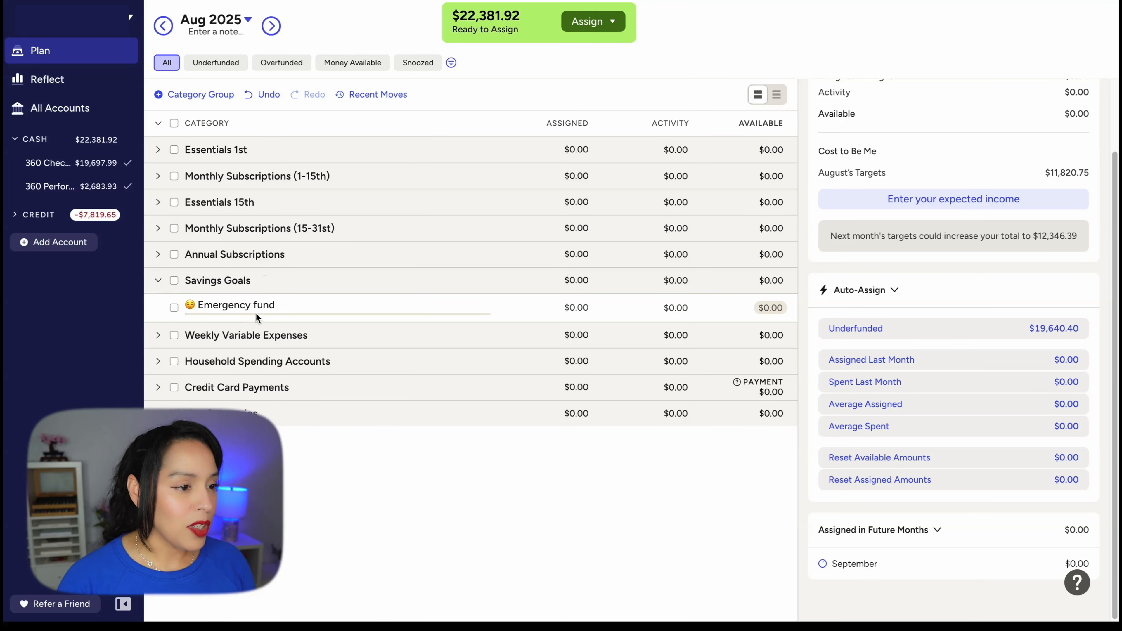
click(174, 307)
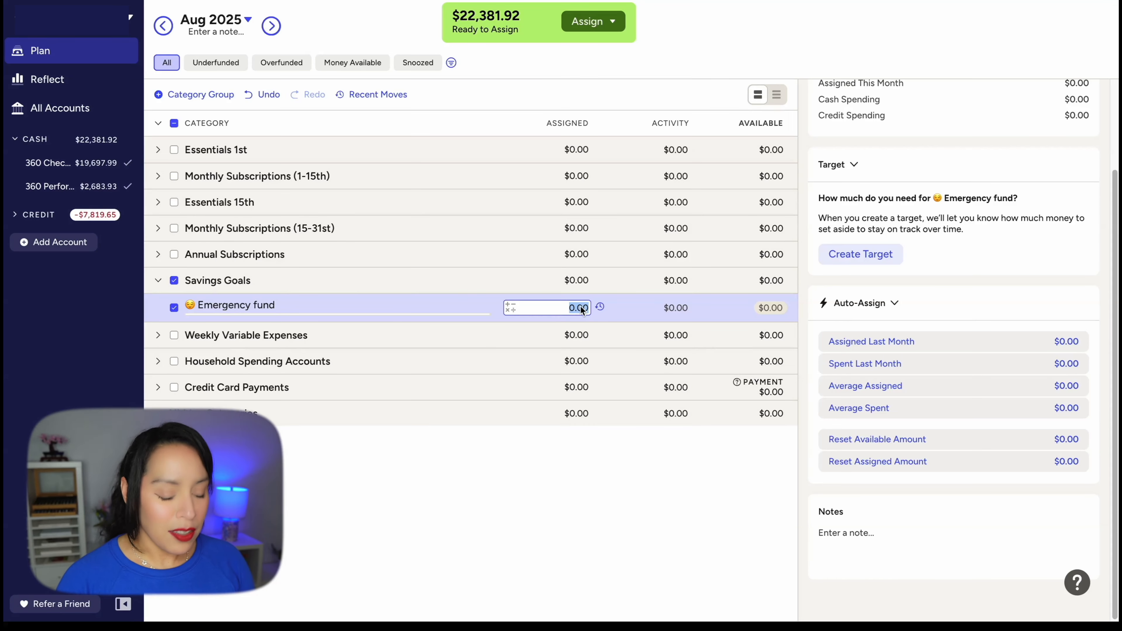
text(2,6)
text(83.9)
text(3)
click(722, 63)
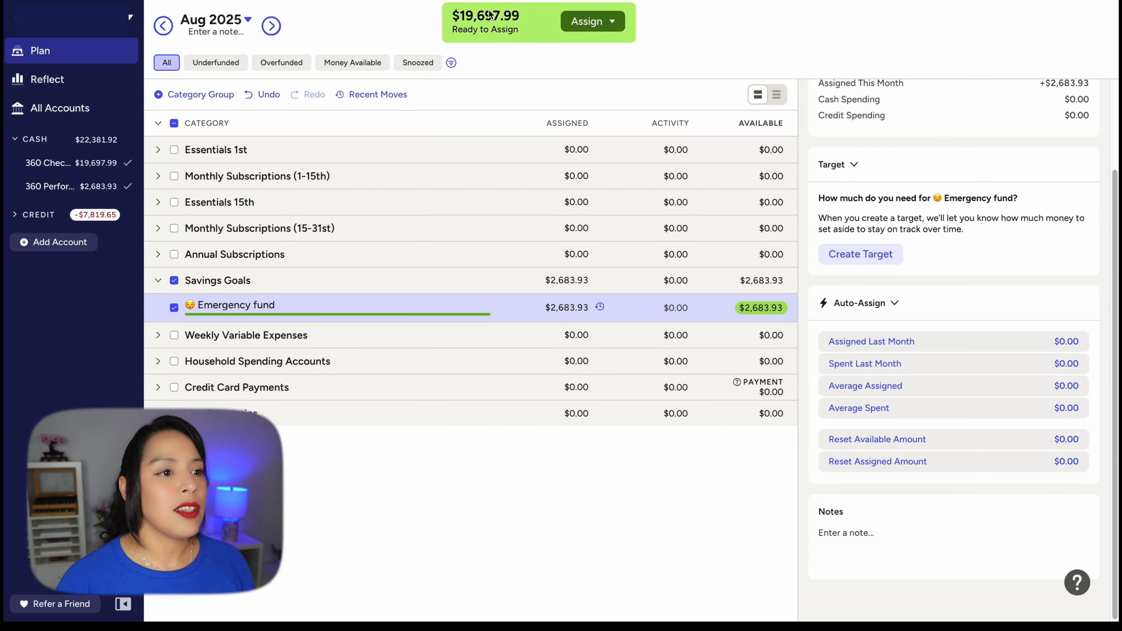
click(174, 308)
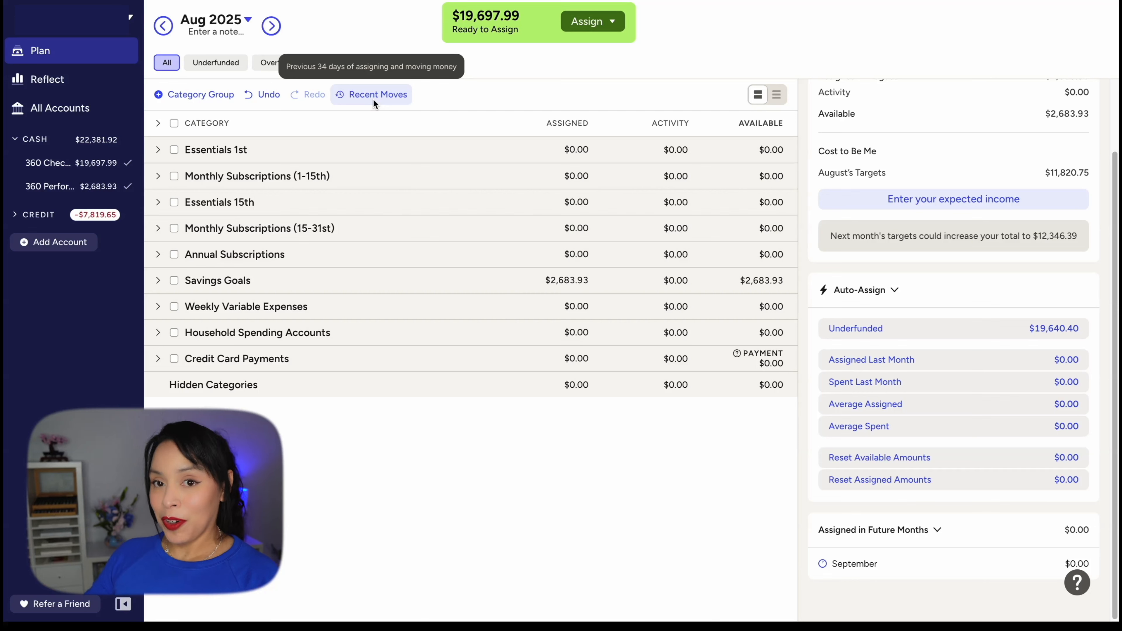
Auto-assign the underfunded amounts to all categories in the Essentials 1st group.
click(174, 150)
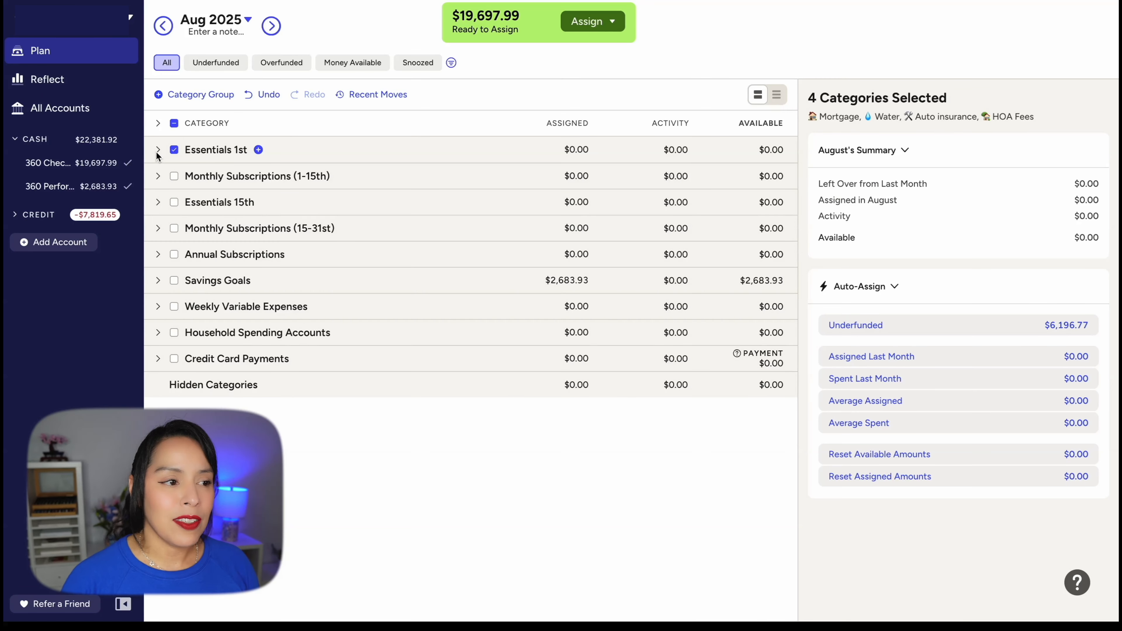
click(157, 150)
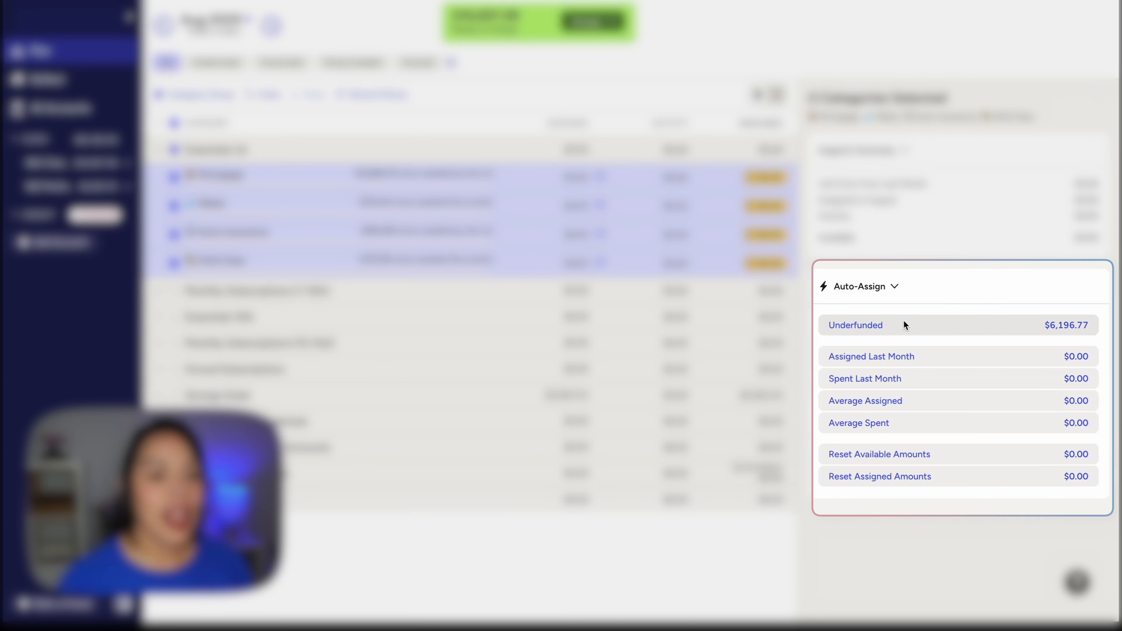
click(861, 325)
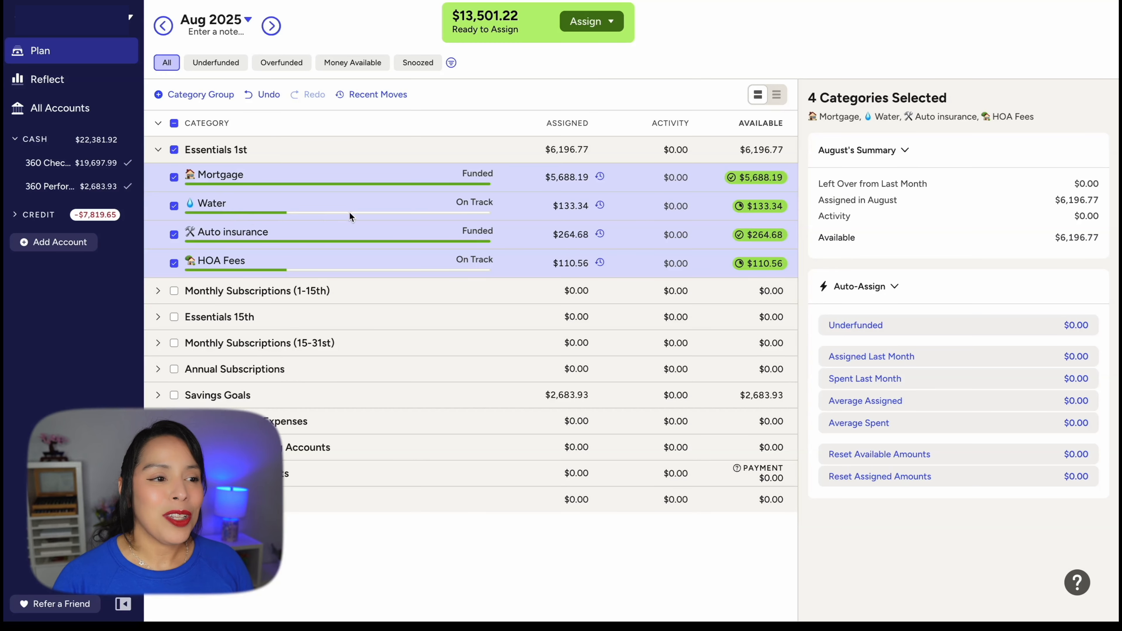
Review the Water category's target details on its own, and collapse the Essentials 1st group.
click(174, 176)
click(174, 234)
click(174, 263)
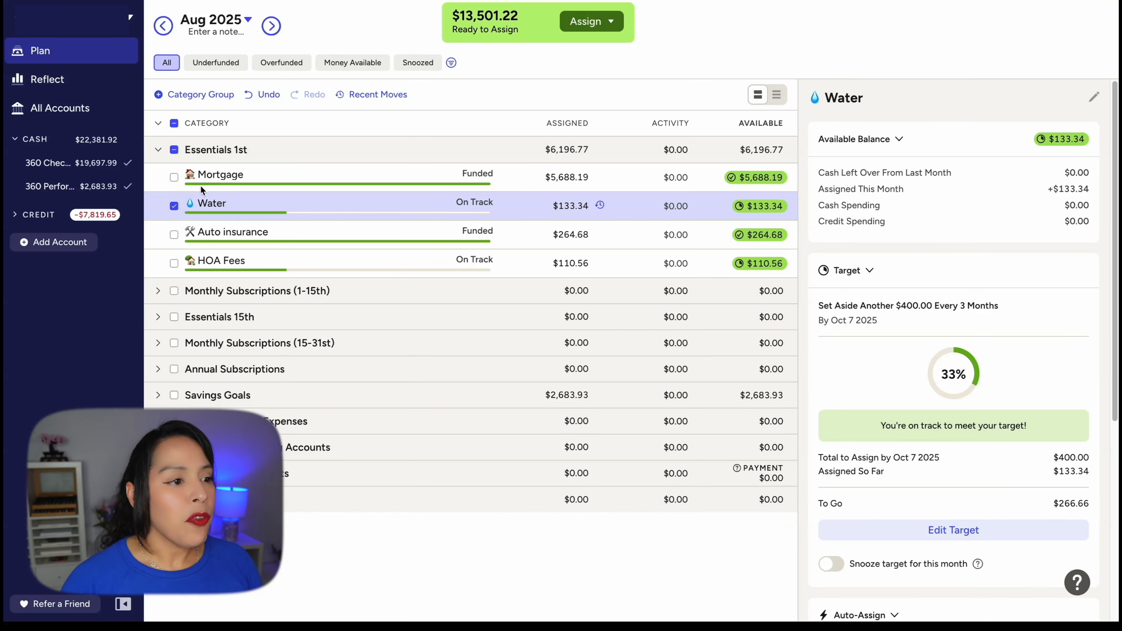
scroll(1027, 500, down, 3)
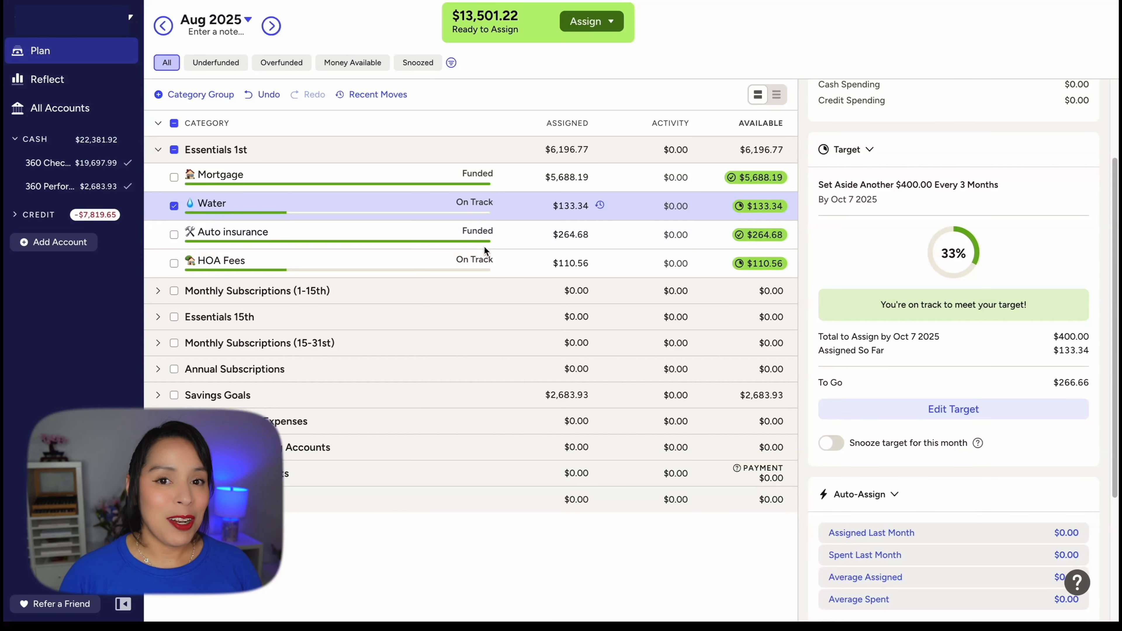
click(174, 205)
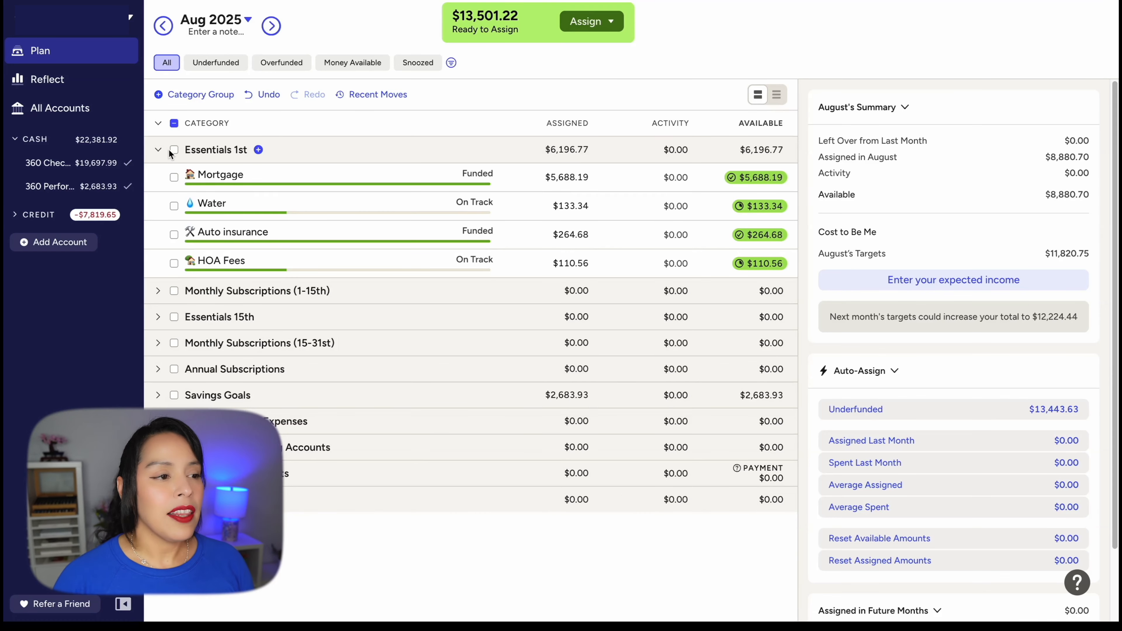
click(159, 149)
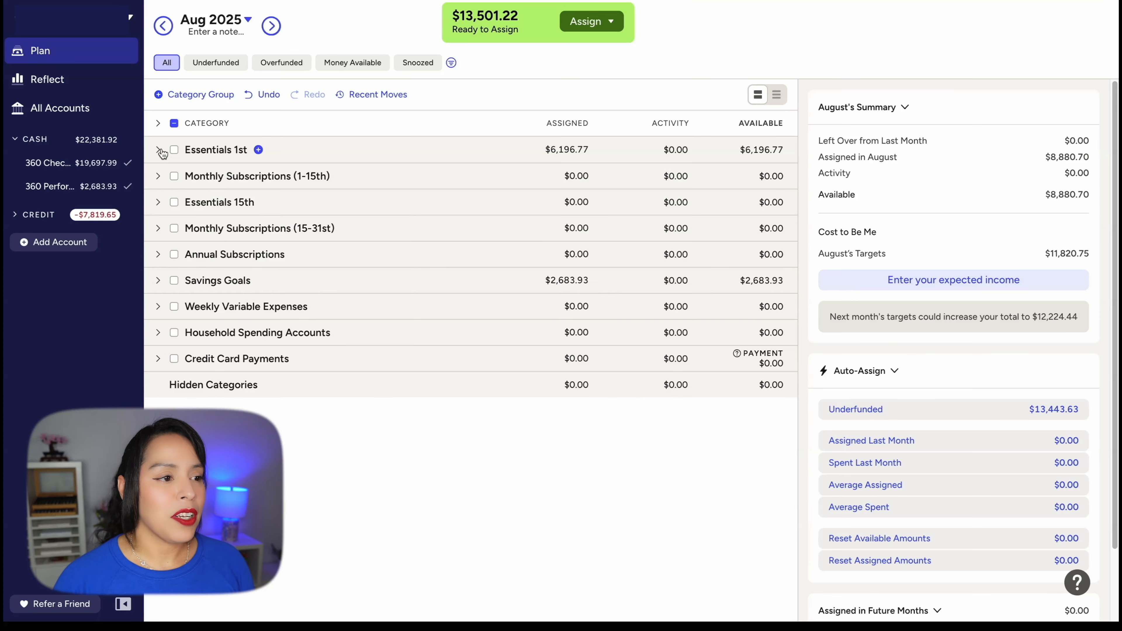
Auto-assign the underfunded amounts to all Monthly Subscriptions (1-15th) categories, and collapse the group with its selection cleared.
click(158, 176)
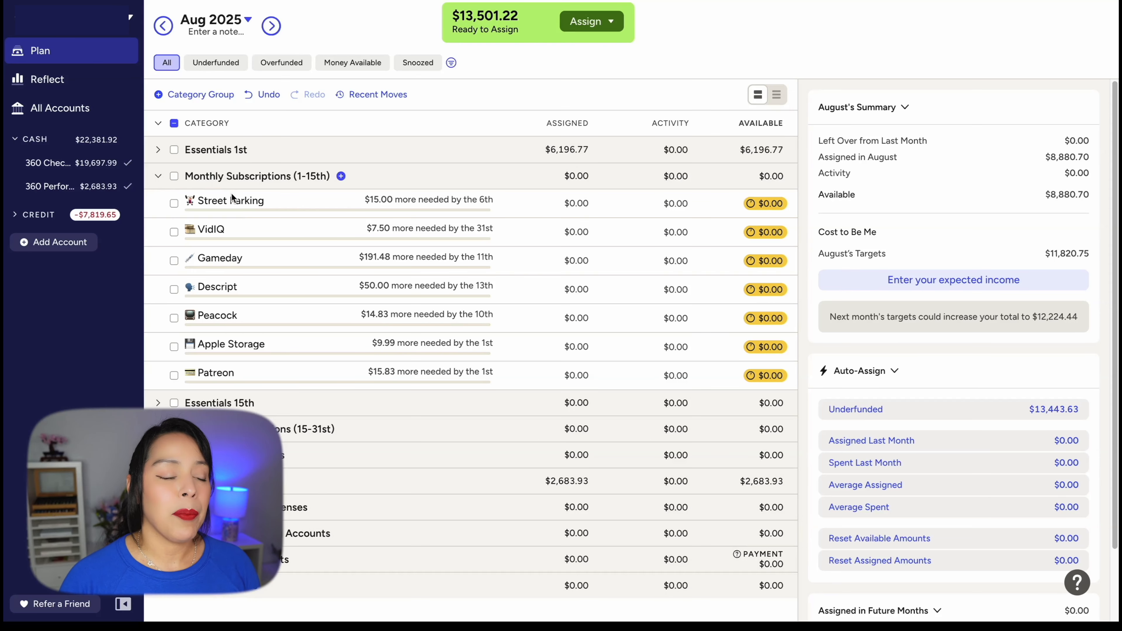
click(174, 175)
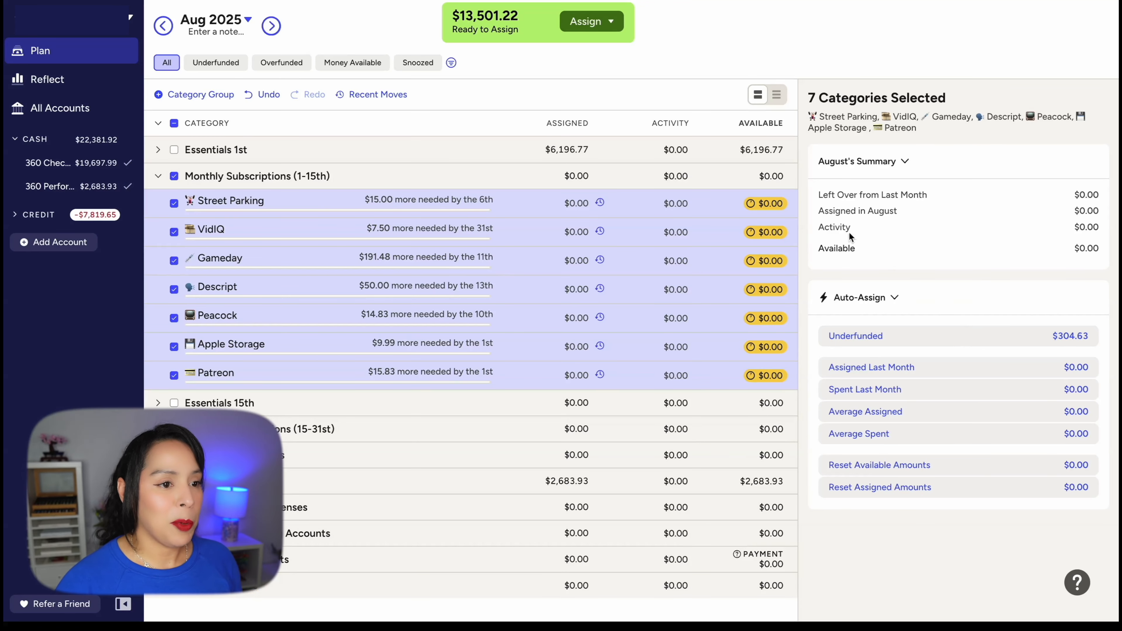
click(926, 336)
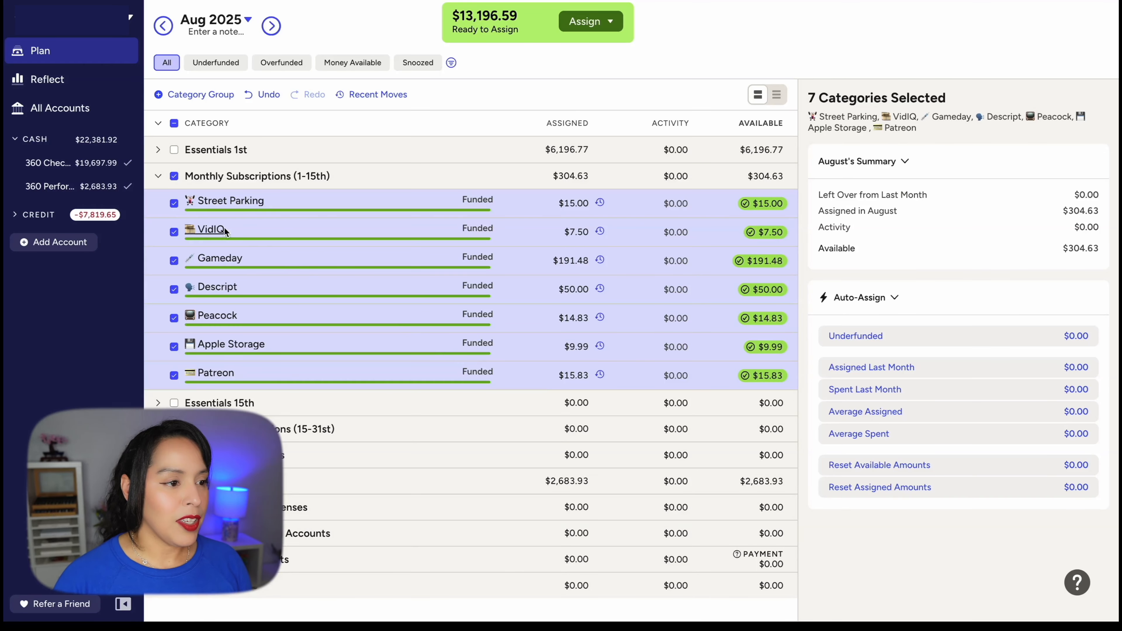
click(174, 176)
click(158, 176)
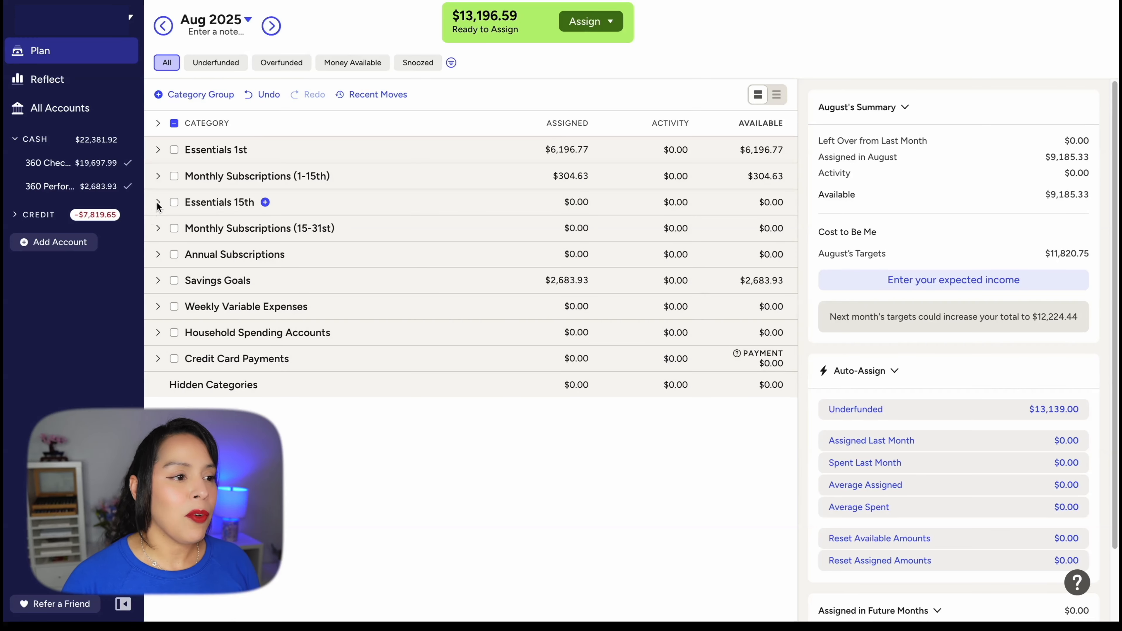
Auto-assign the underfunded amounts to the Essentials 15th and Monthly Subscriptions (15-31st) groups together.
click(174, 203)
click(174, 228)
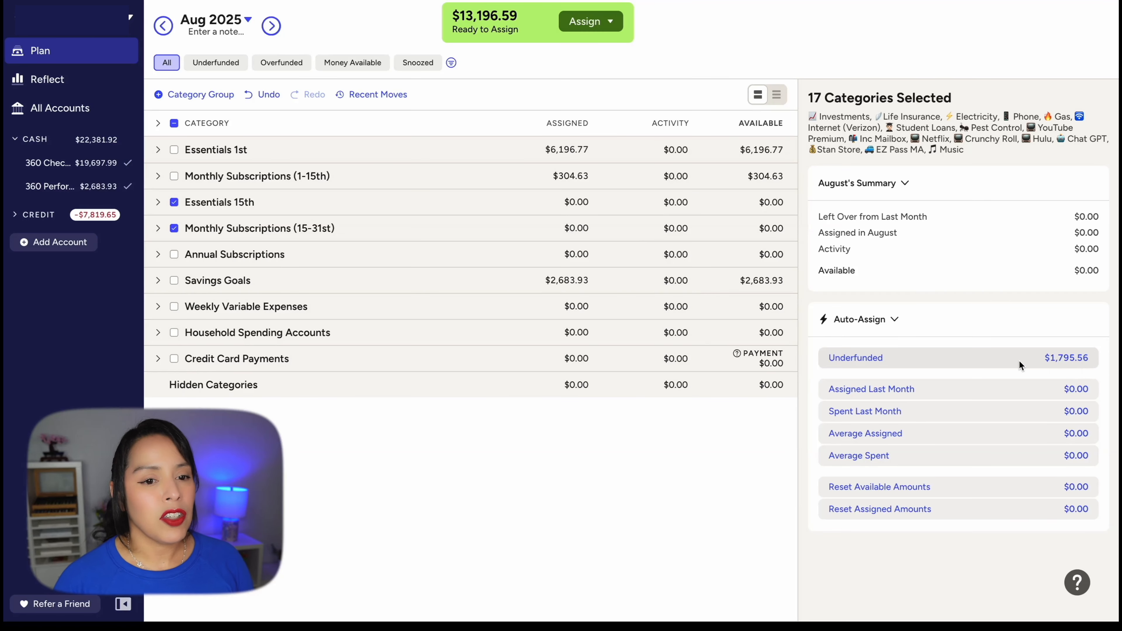
click(889, 359)
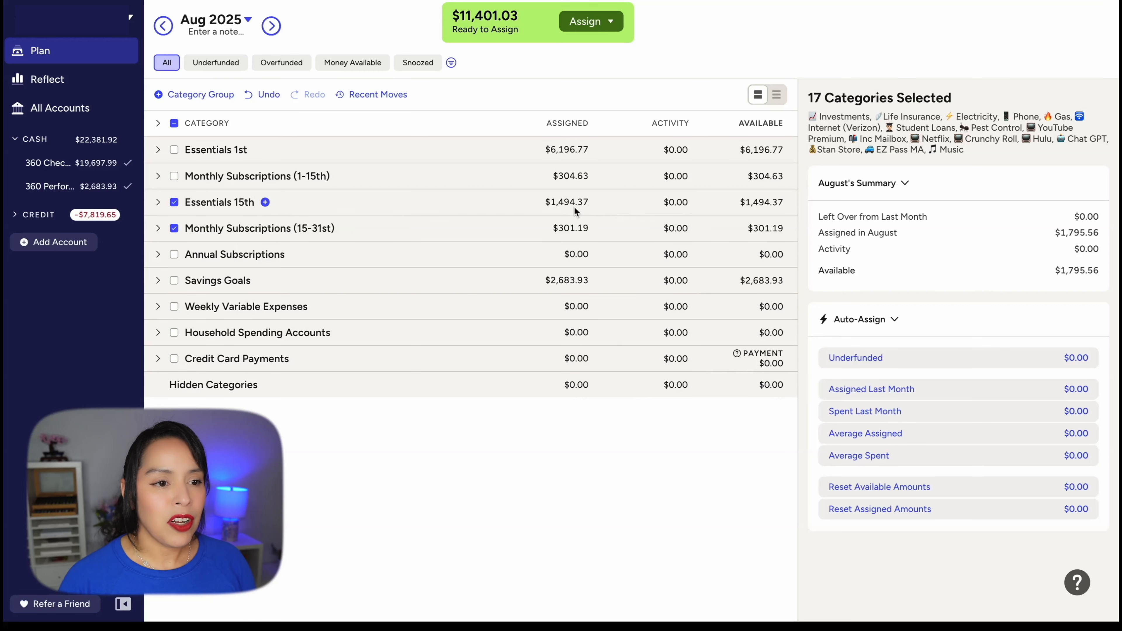
Review the funding of the individual categories in Essentials 15th and Monthly Subscriptions (15-31st).
click(158, 207)
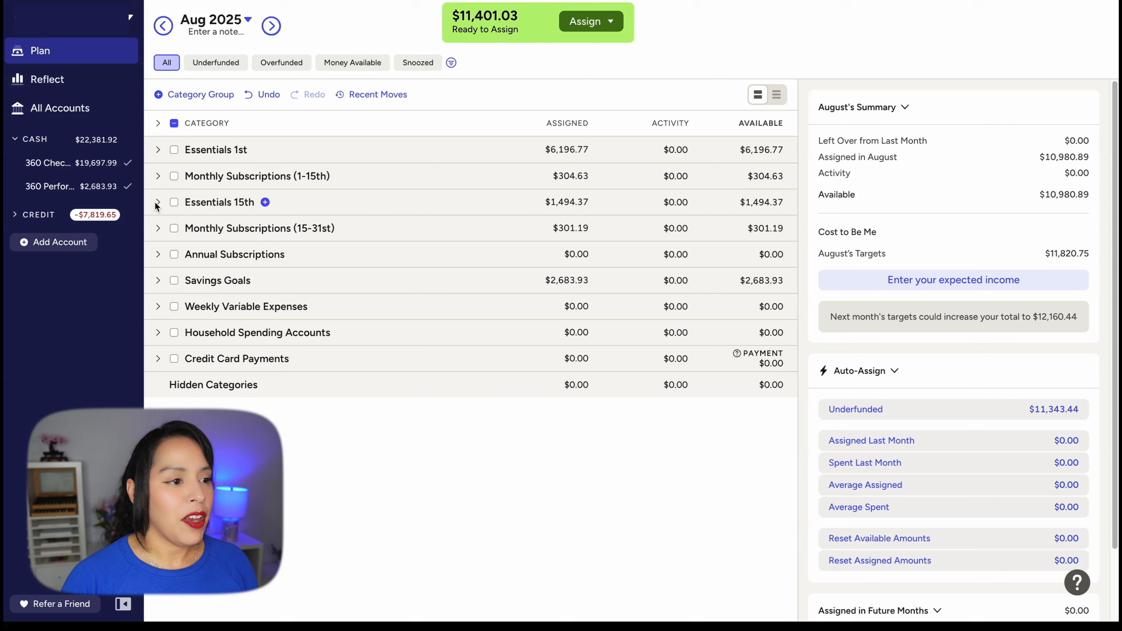
click(156, 204)
click(157, 203)
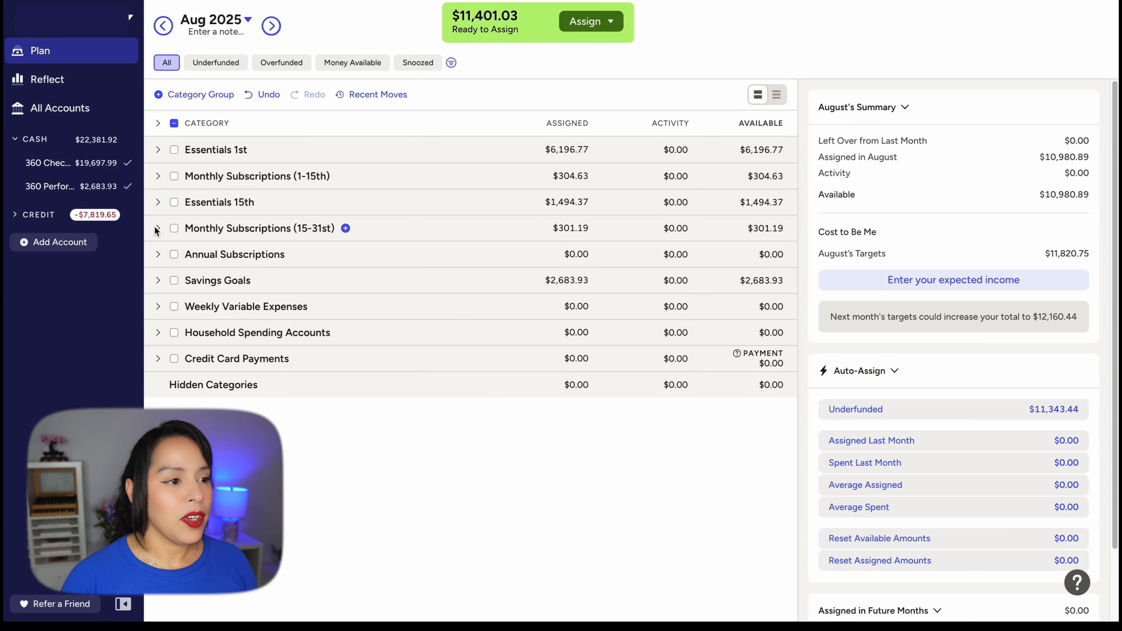
click(157, 230)
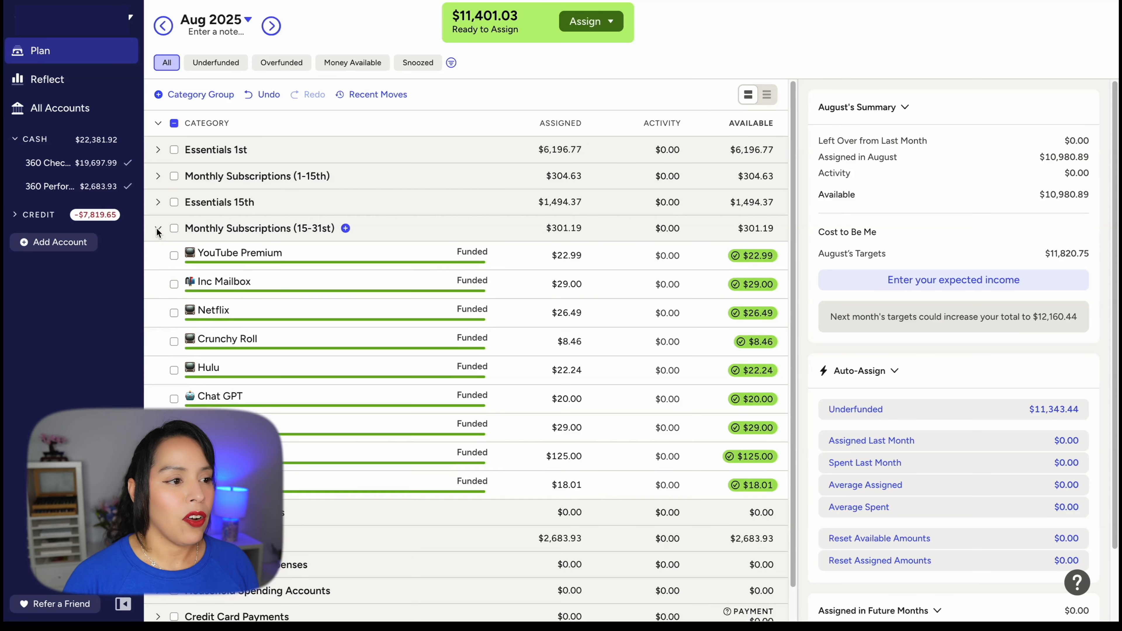
click(157, 228)
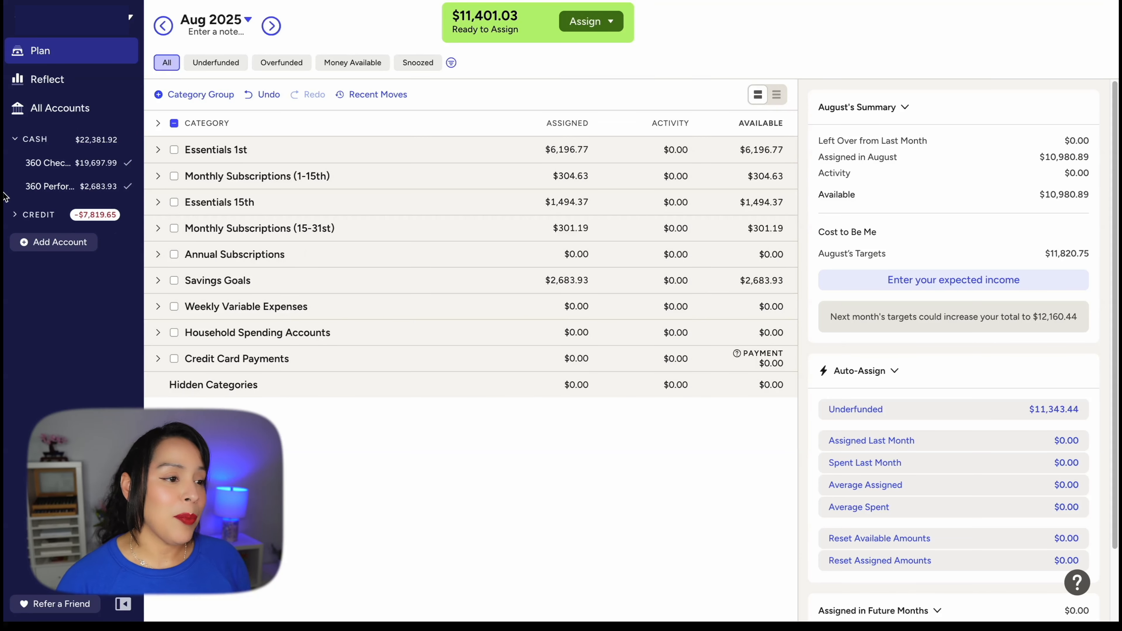
Assign the $120.00 needed to meet the Epidemic Sound (AUG) target in Annual Subscriptions.
click(158, 254)
scroll(236, 279, down, 3)
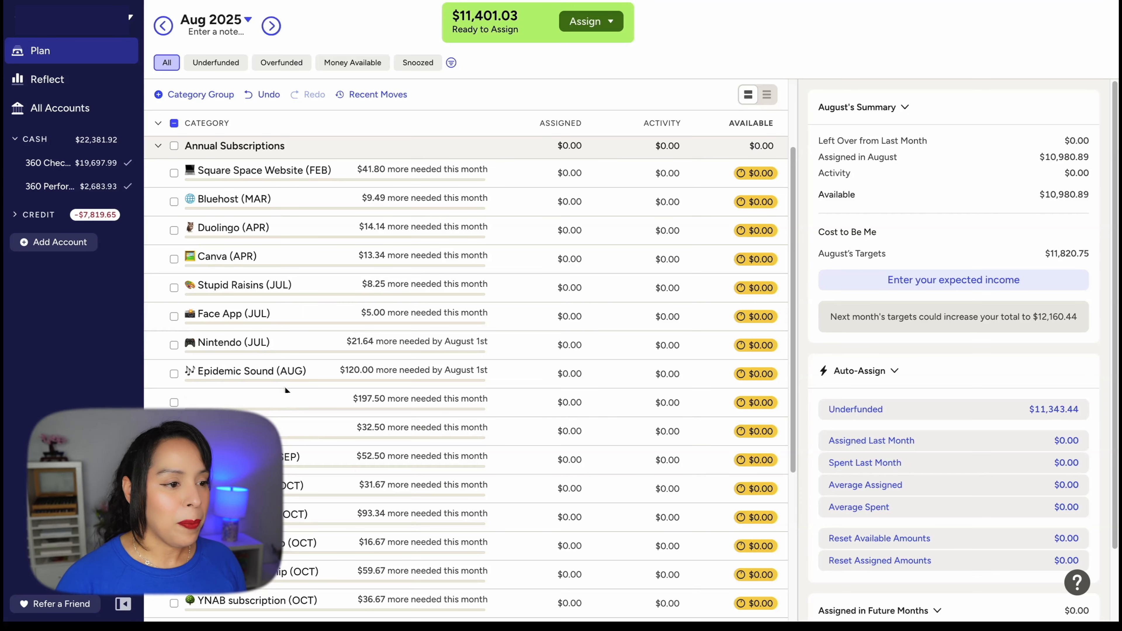
click(175, 373)
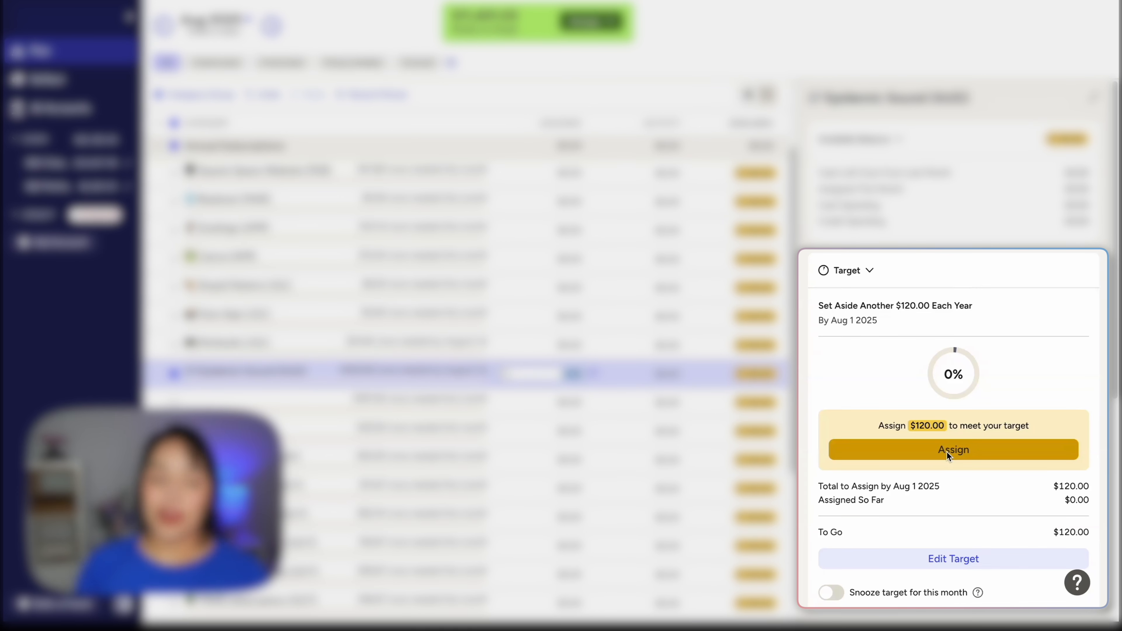
click(962, 449)
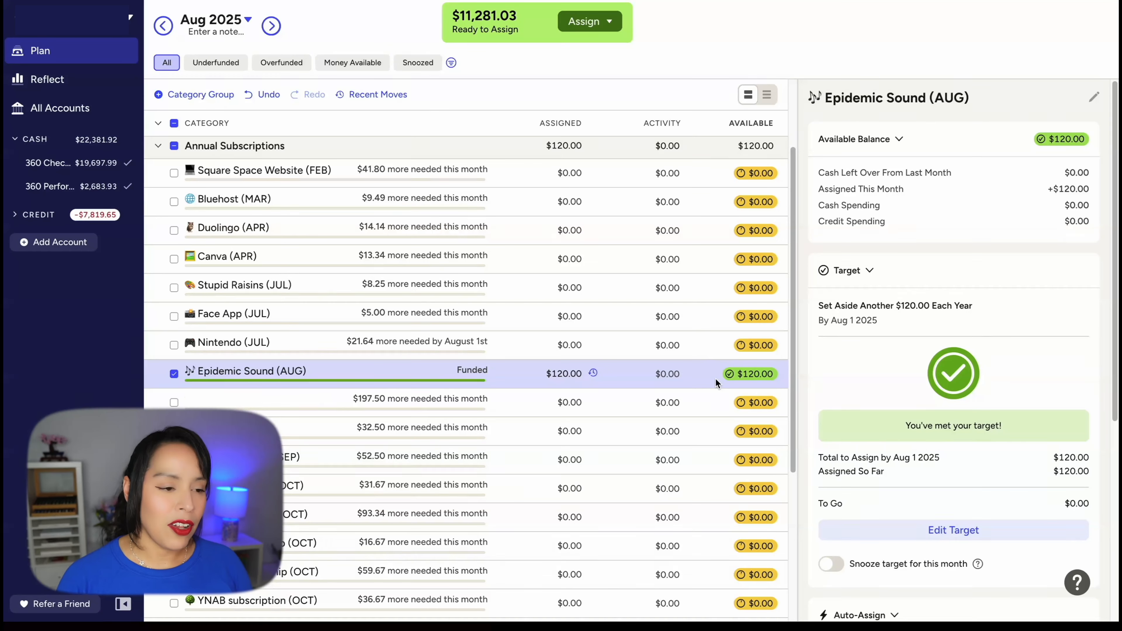
drag(263, 375, 264, 376)
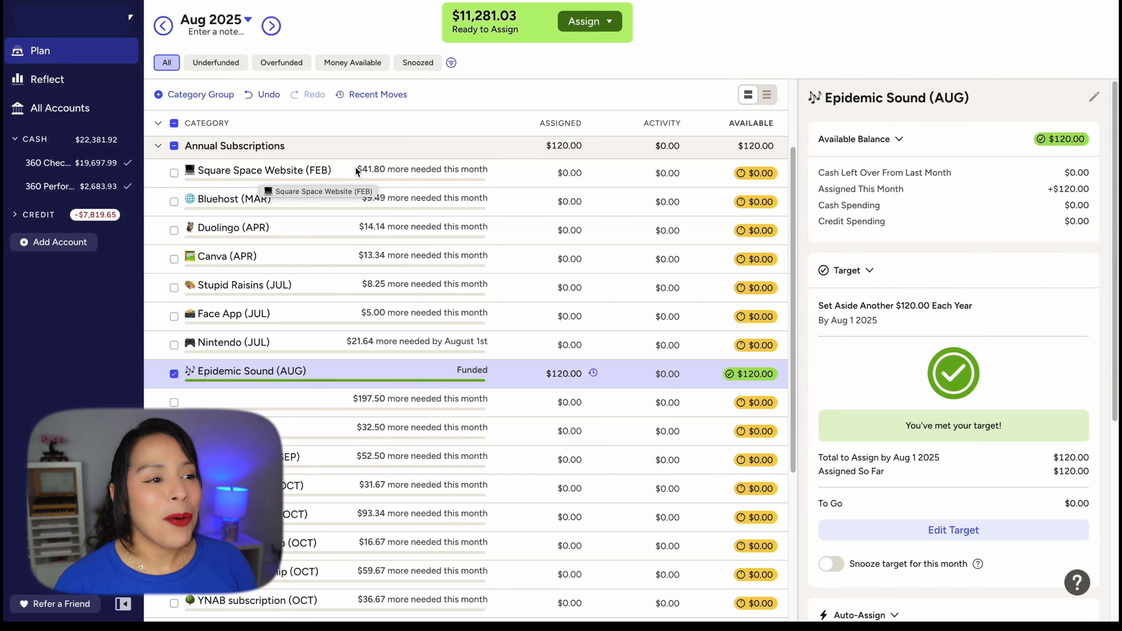
Assign this month's $41.80 toward the Square Space Website (FEB) target.
click(185, 170)
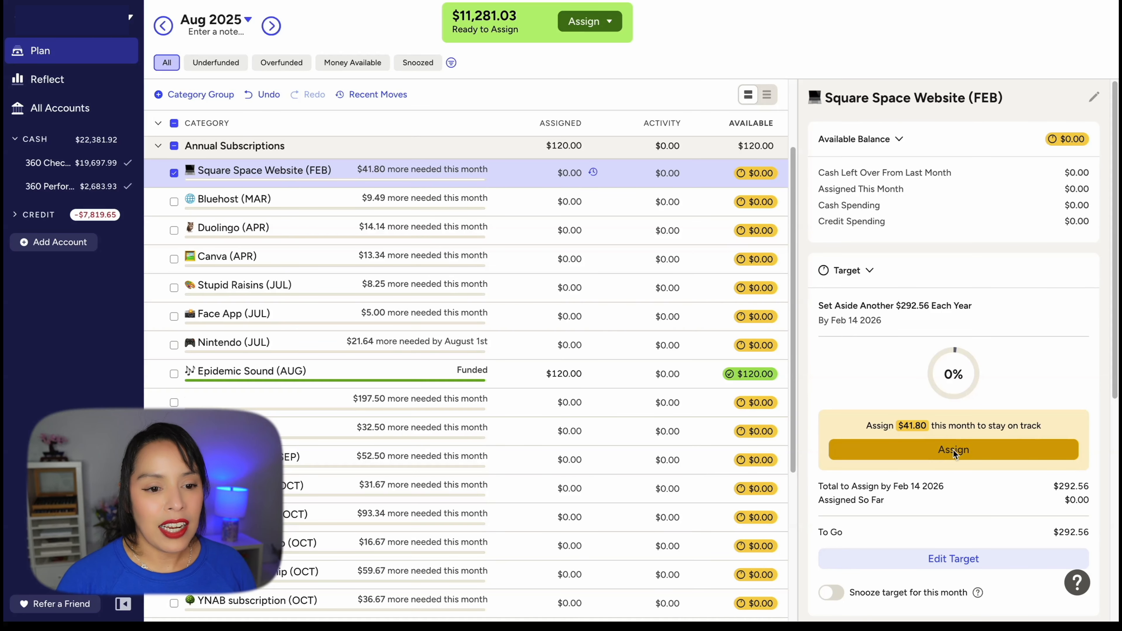
click(968, 452)
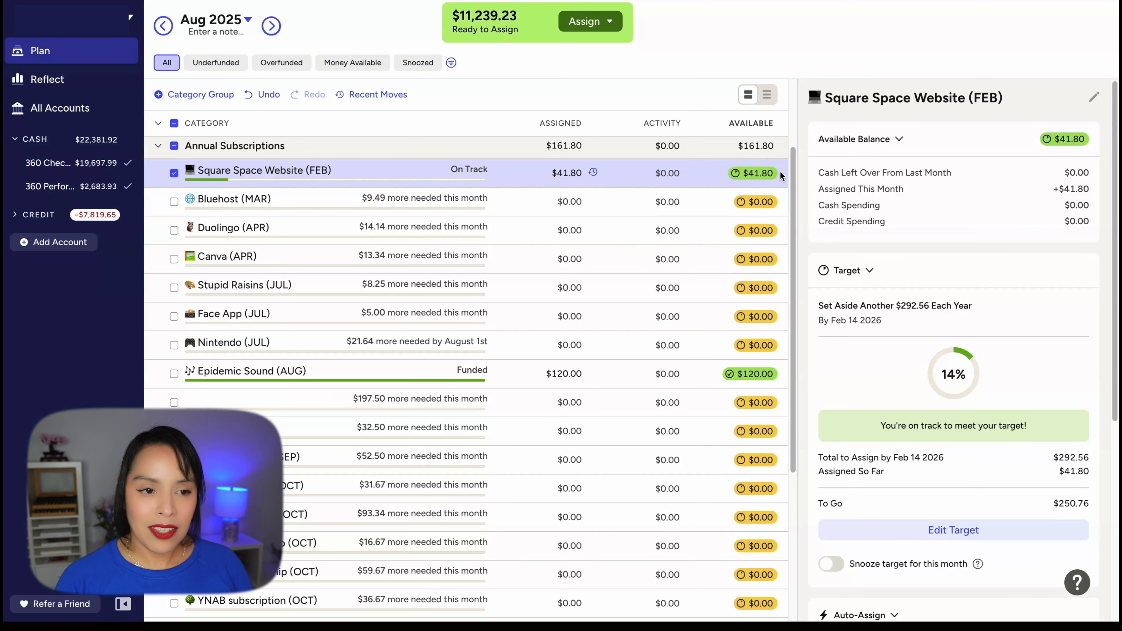
Auto-assign the underfunded amounts to all categories in the Annual Subscriptions group.
mouse_move(754, 178)
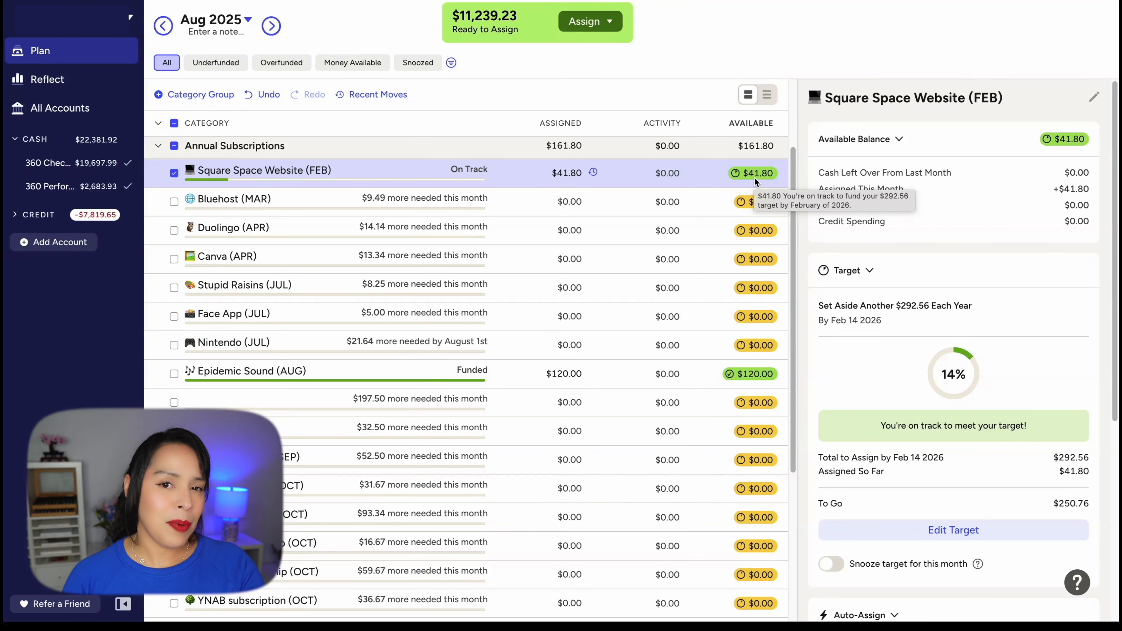
click(175, 181)
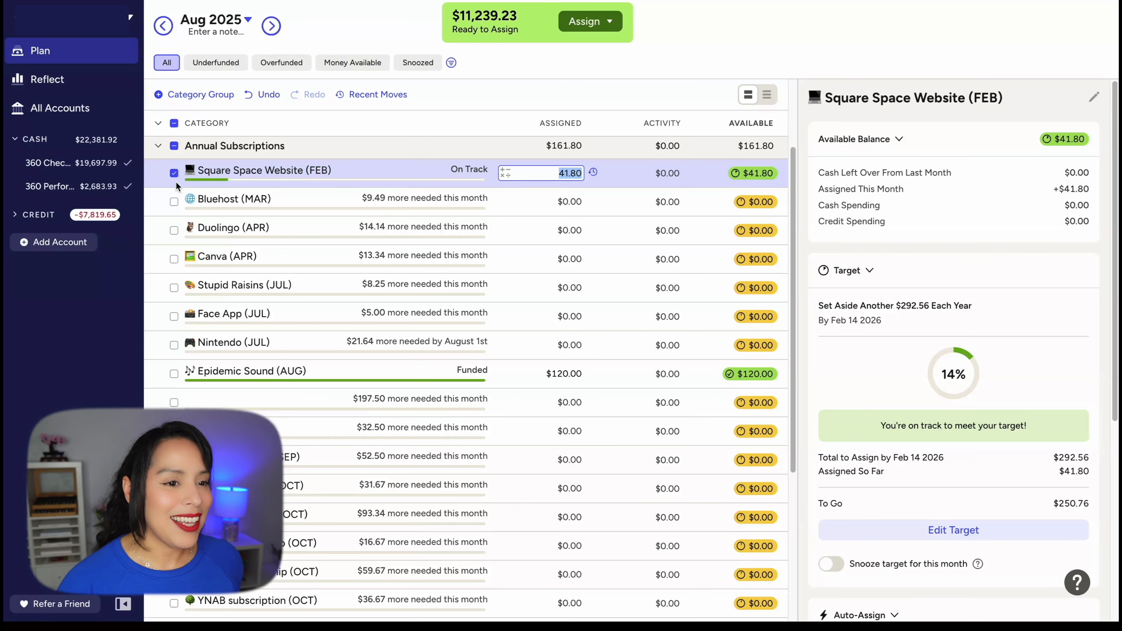
click(174, 146)
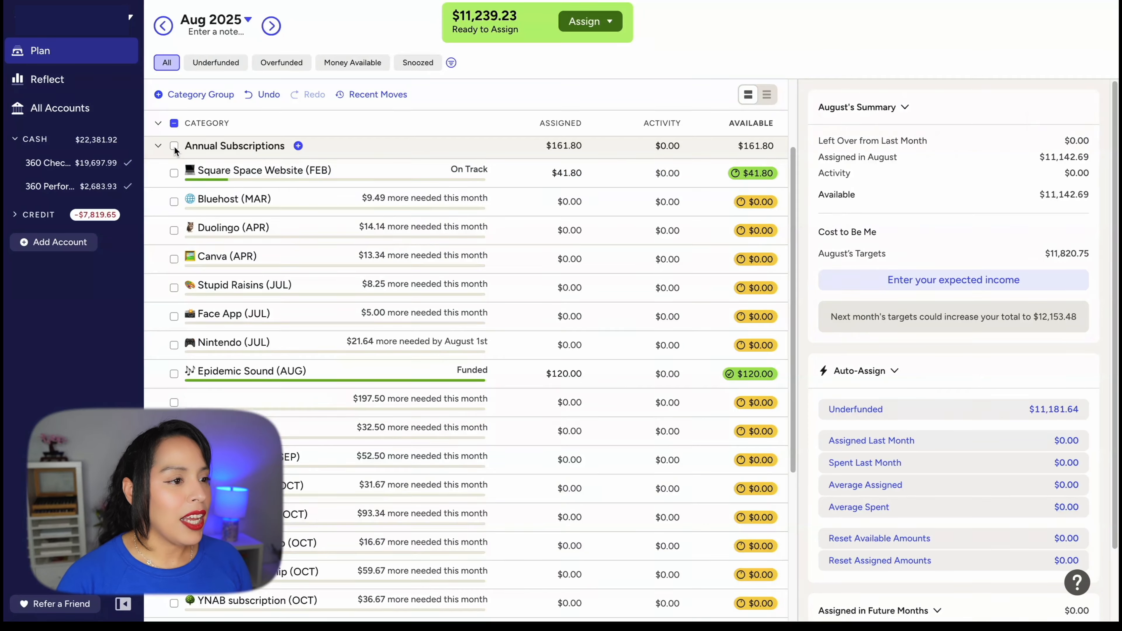
click(175, 146)
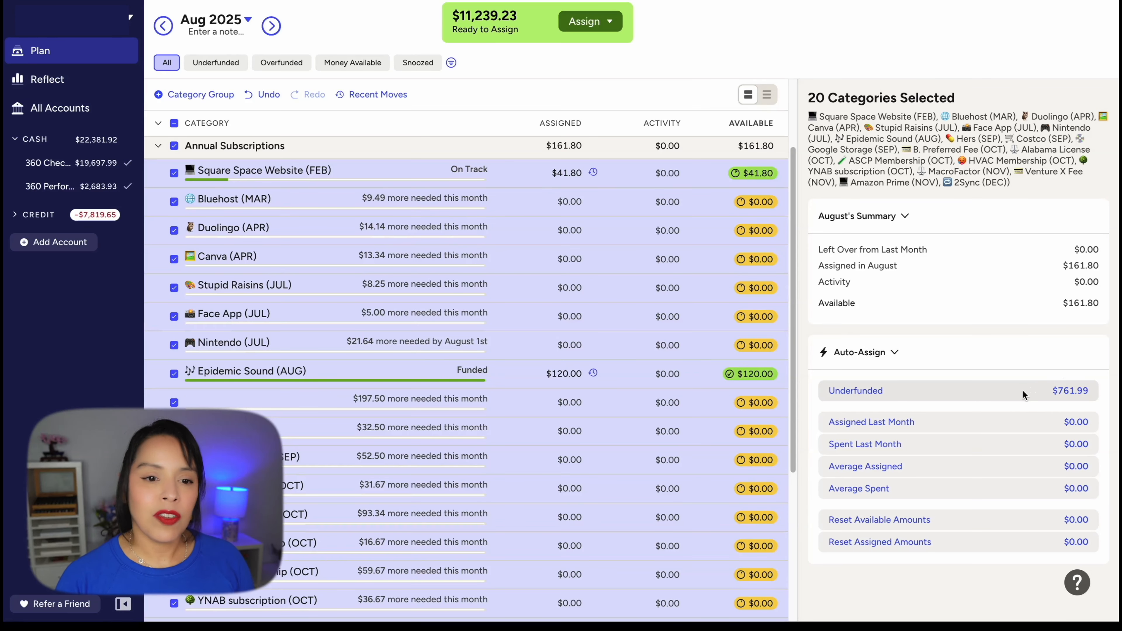
click(1011, 390)
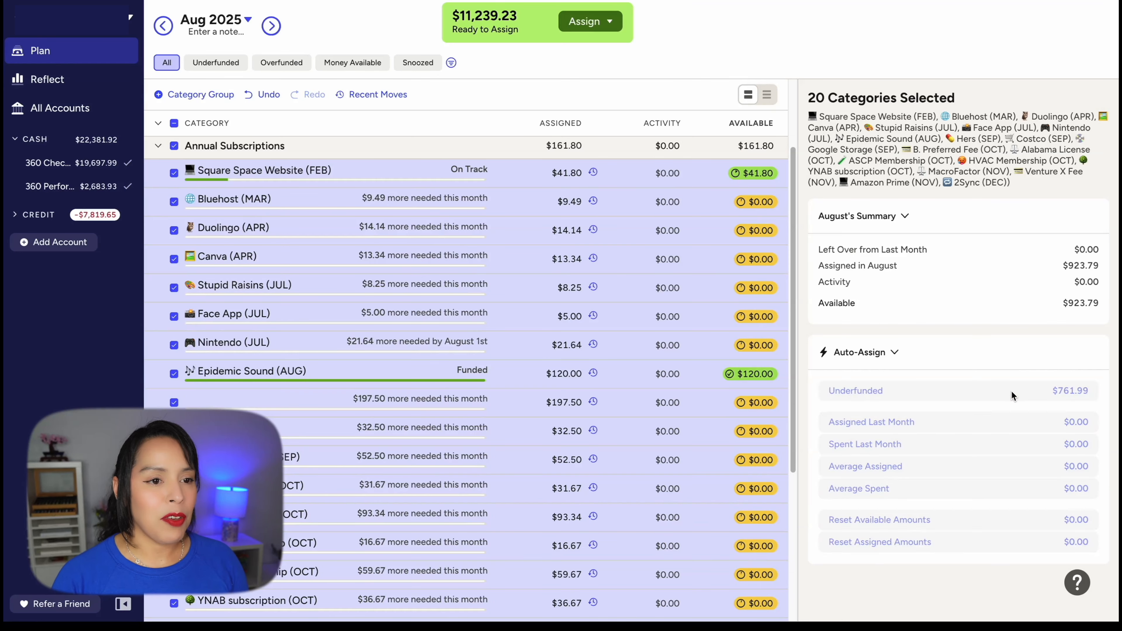
Review the available amounts across the Annual Subscriptions categories, and close the group with nothing selected.
scroll(281, 332, down, 4)
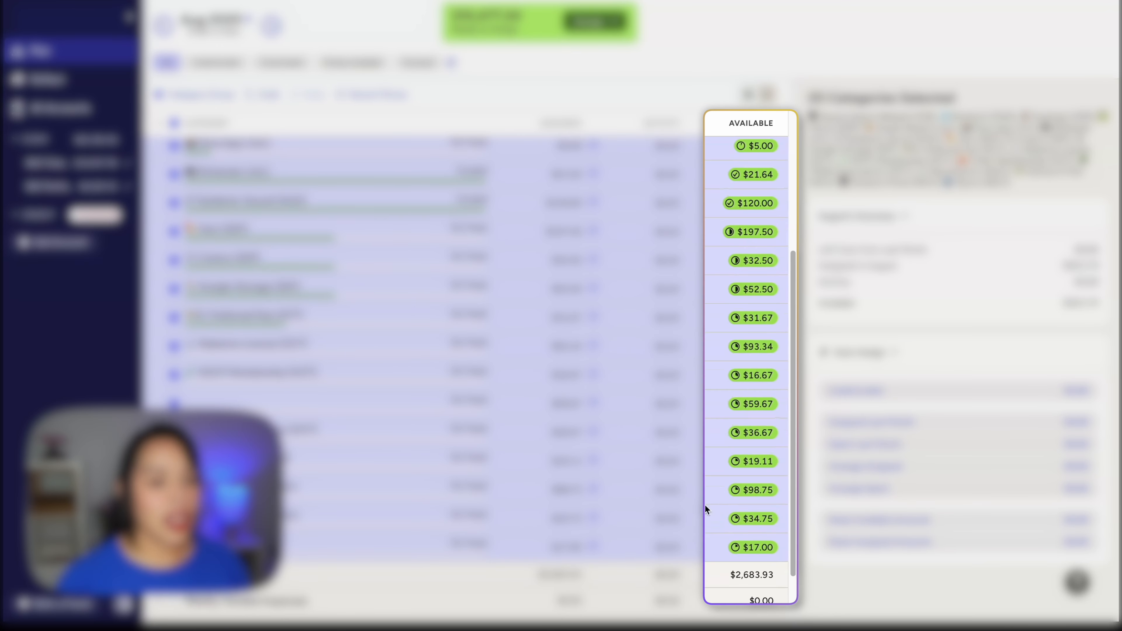
scroll(720, 380, up, 5)
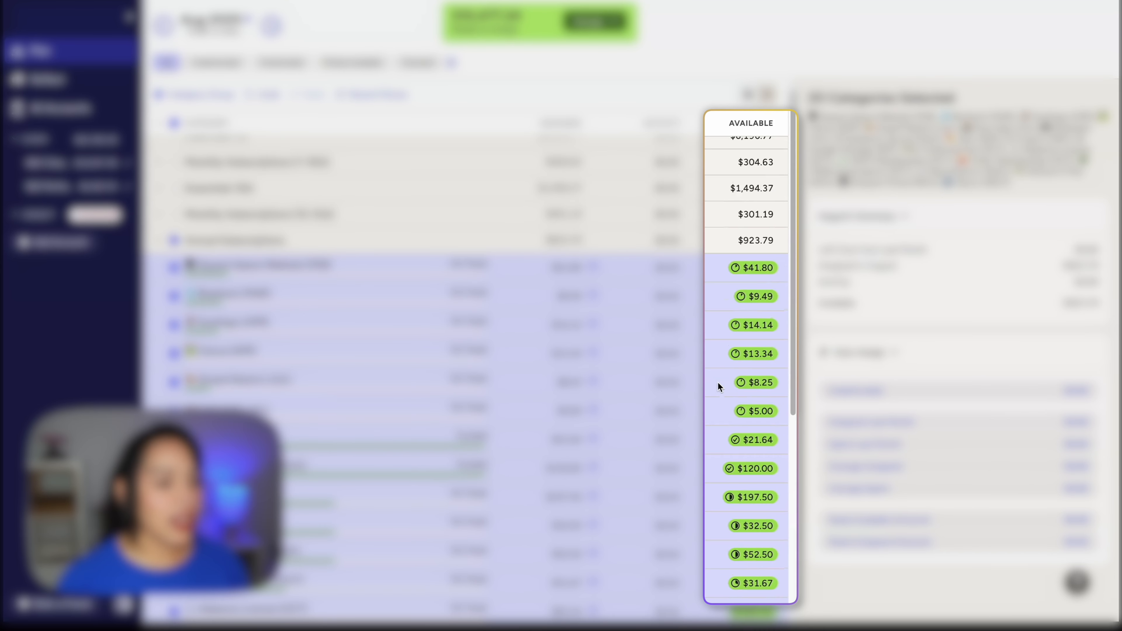
scroll(720, 382, down, 3)
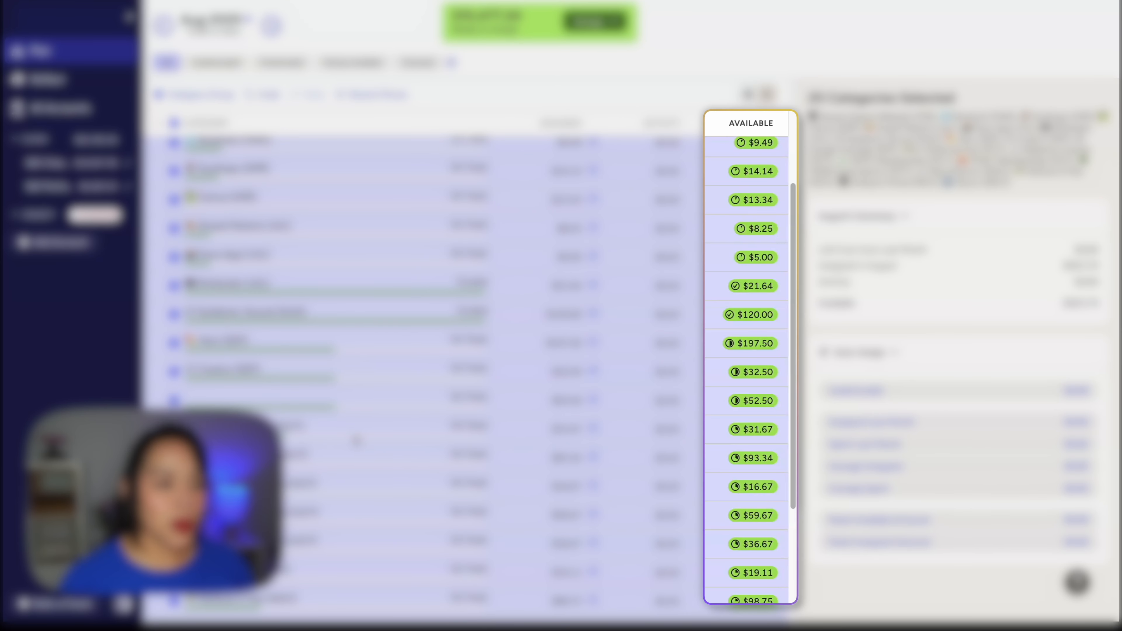
scroll(356, 439, down, 1)
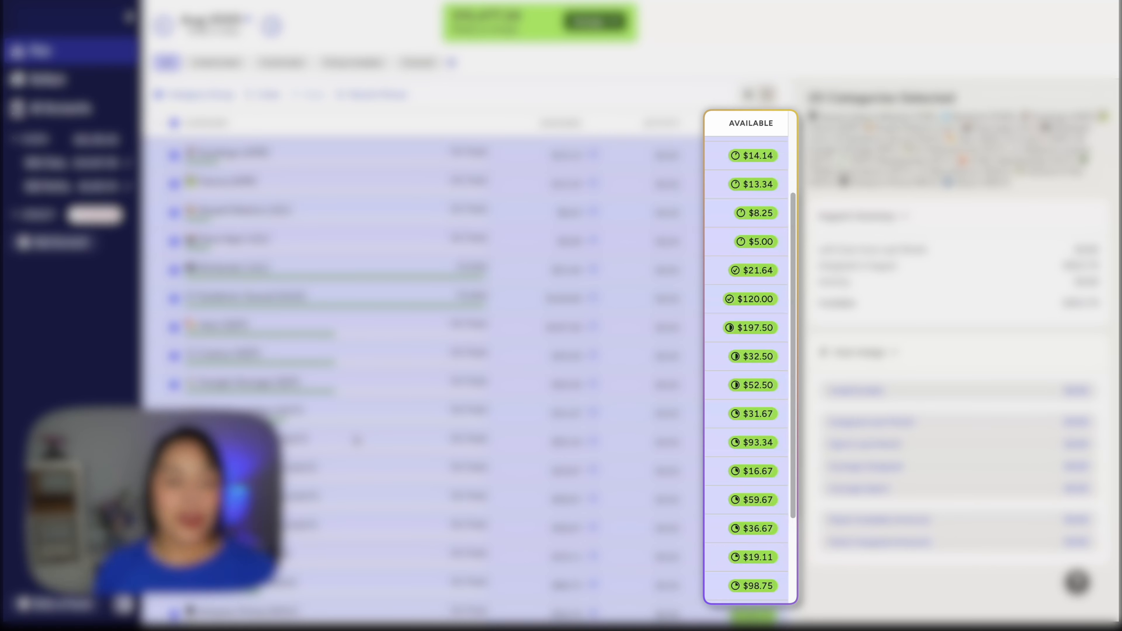
scroll(358, 464, down, 1)
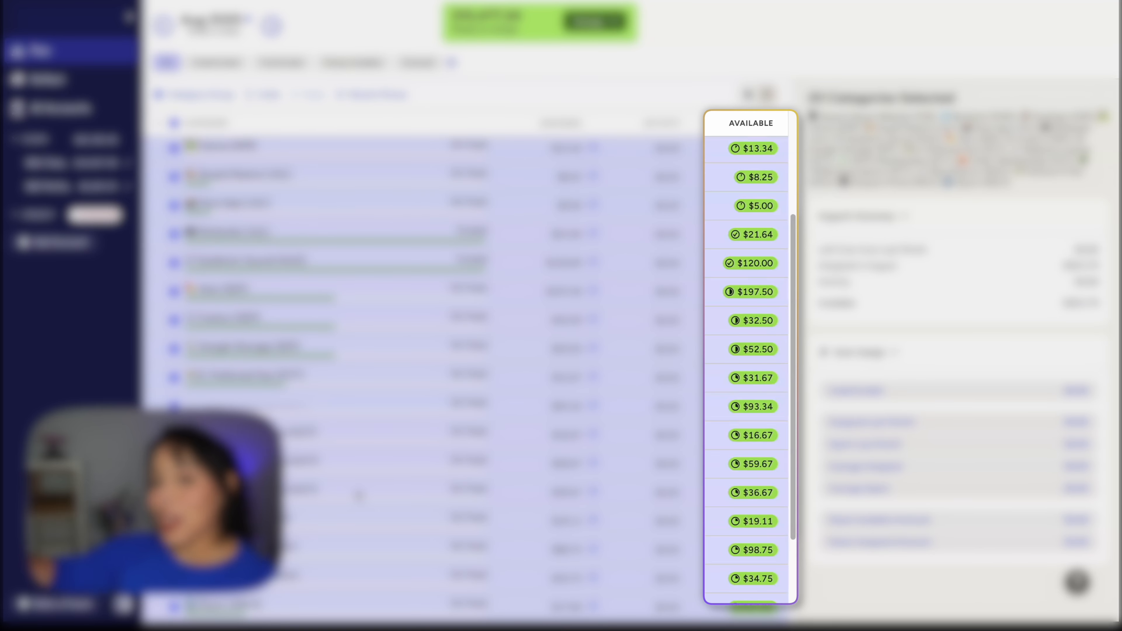
scroll(327, 442, down, 1)
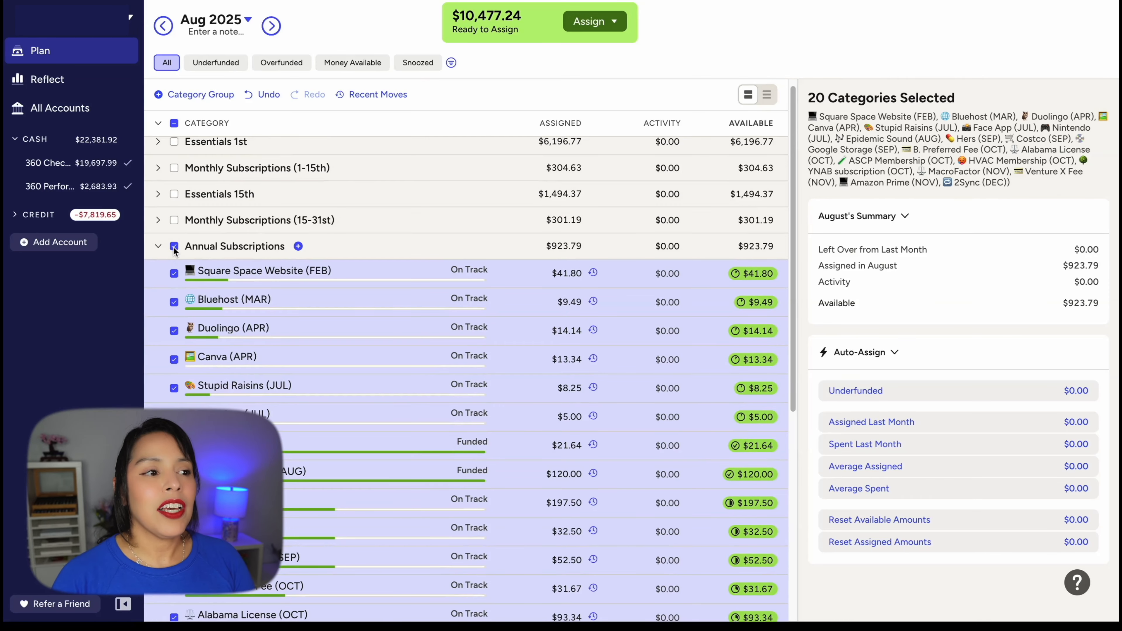
click(174, 247)
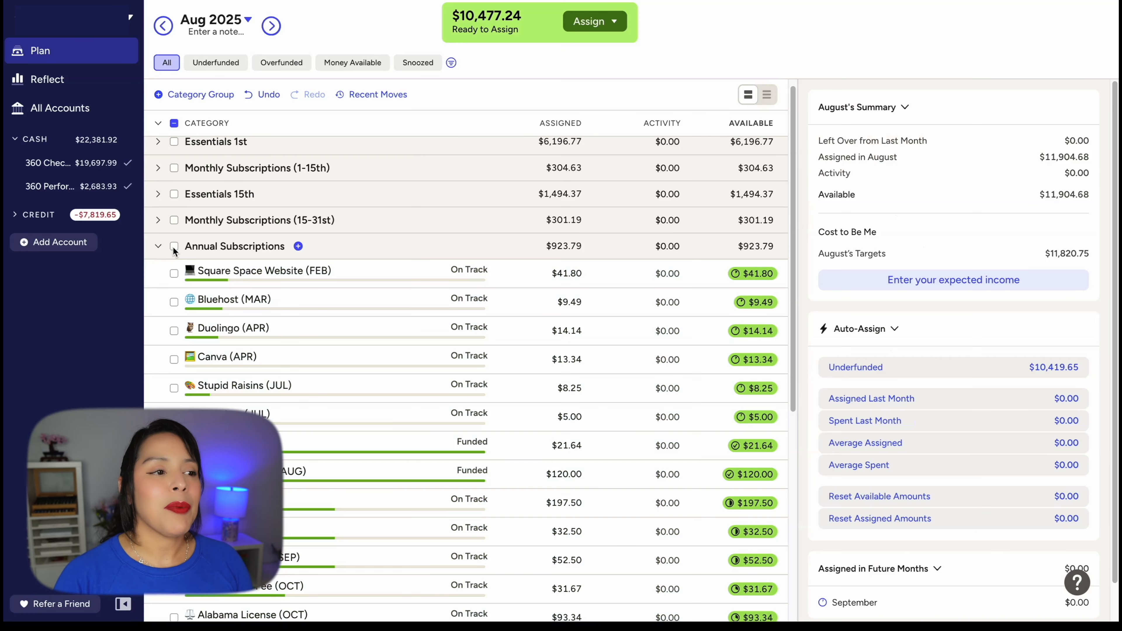
click(159, 246)
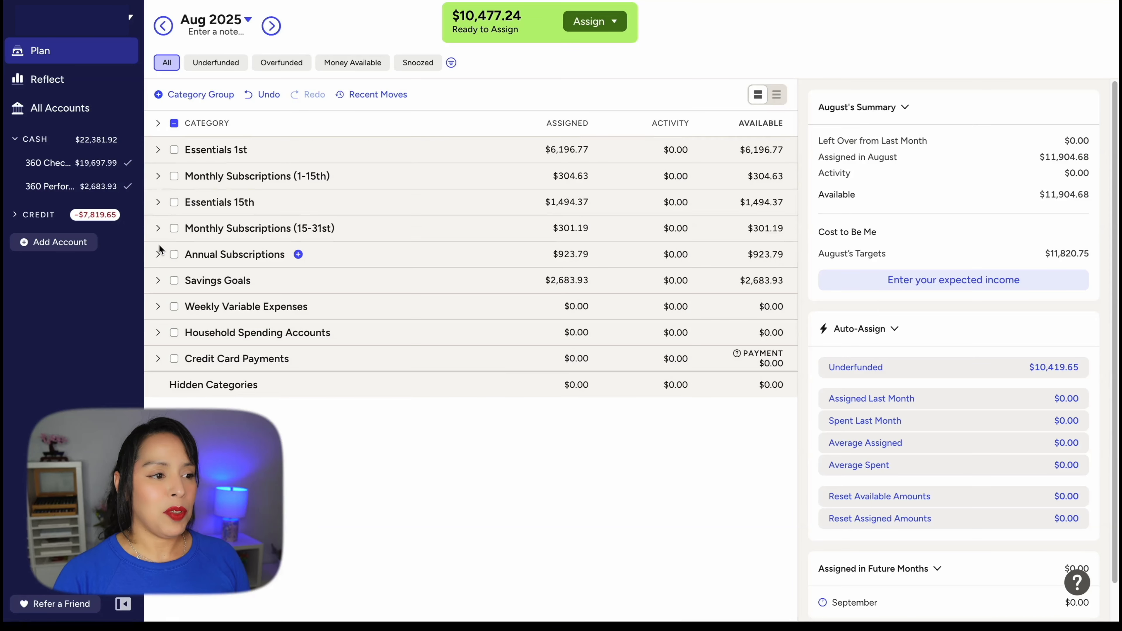
Check the contents of the Savings Goals group and expand Weekly Variable Expenses.
click(155, 281)
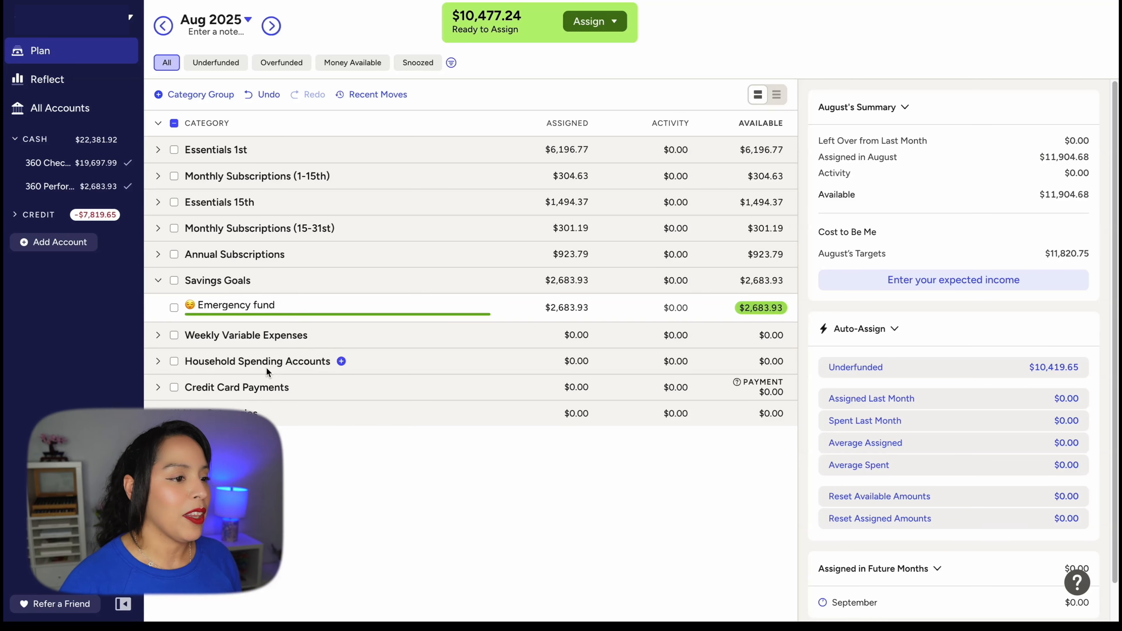
click(159, 280)
click(159, 305)
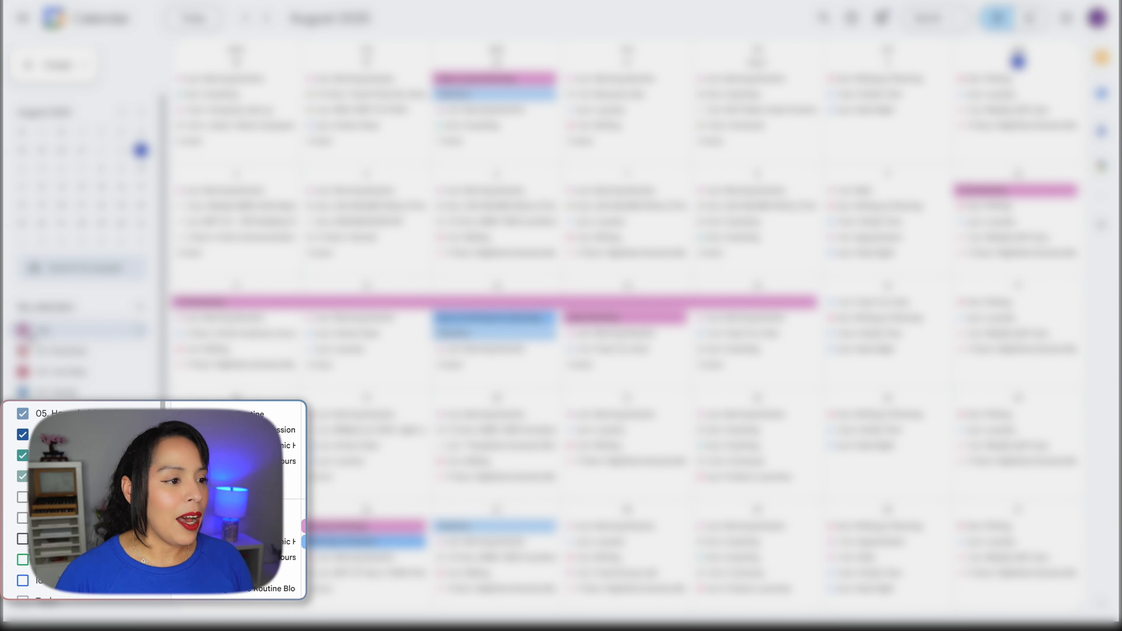
Switch to Google Calendar and hide the calendars not needed for planning the month's variable expenses.
click(23, 330)
click(23, 350)
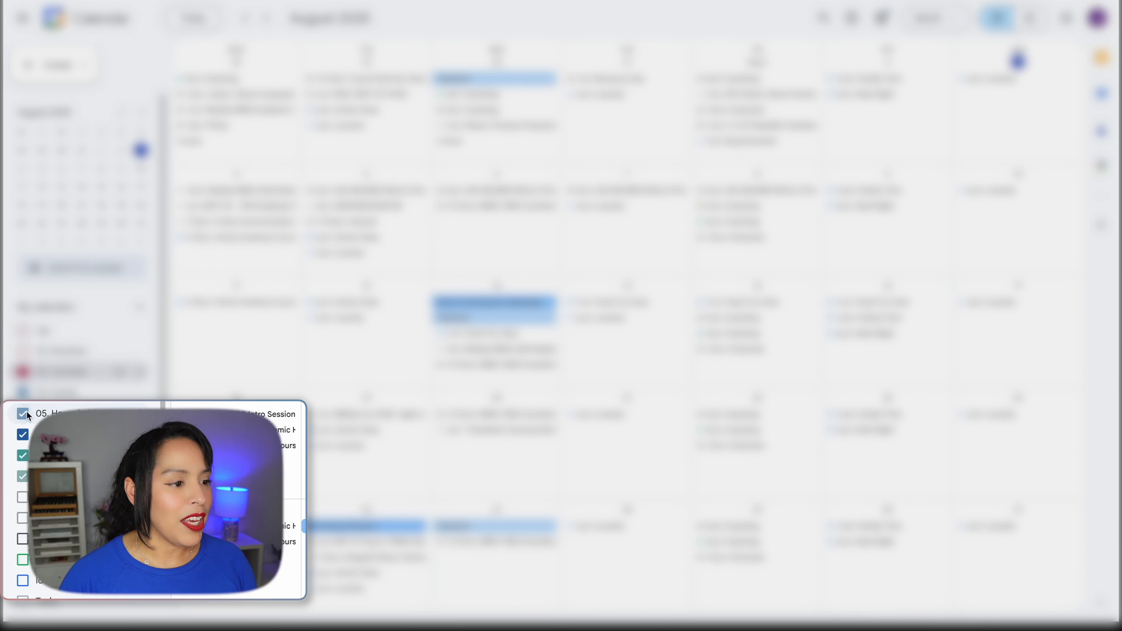
click(23, 435)
click(25, 458)
click(25, 478)
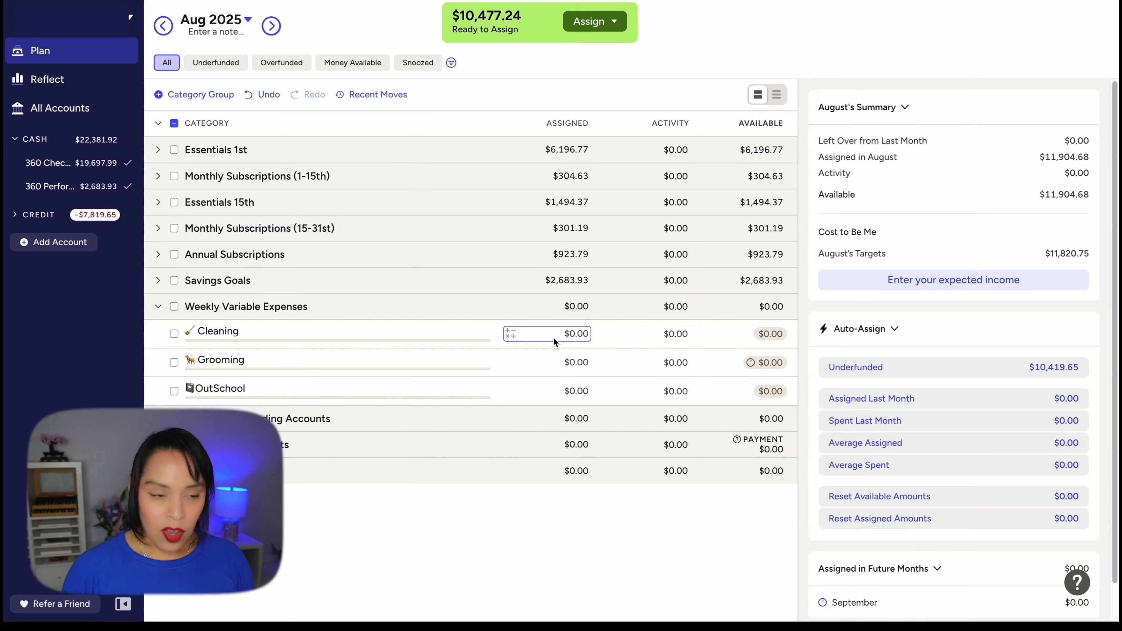
Switch back to YNAB and assign $414.00 to Cleaning in Weekly Variable Expenses.
click(582, 337)
text(414)
key(Return)
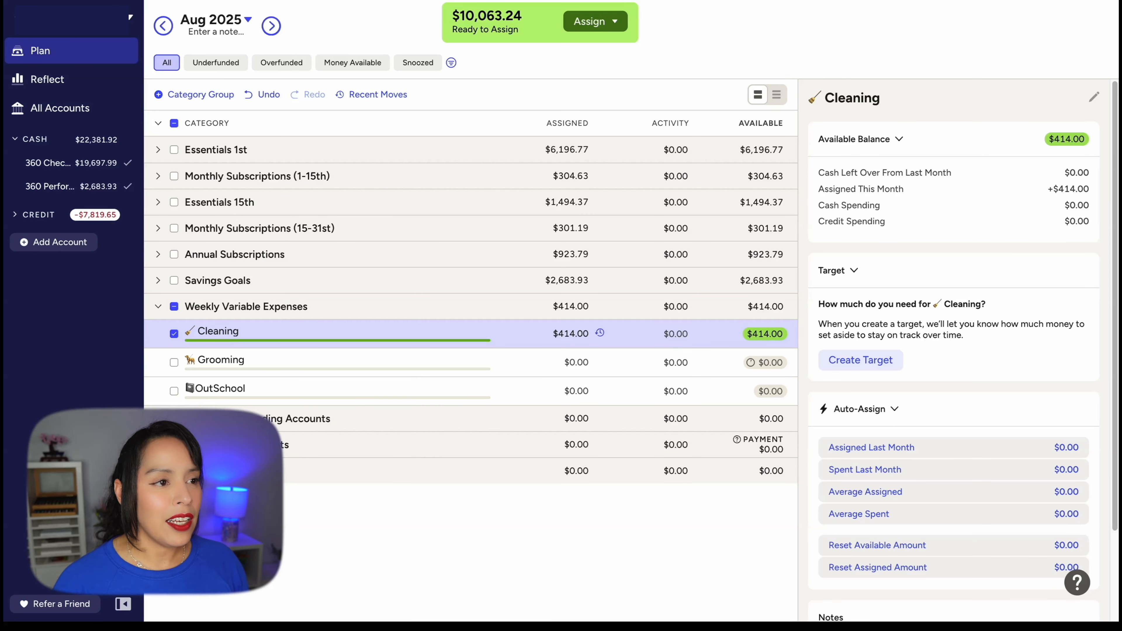
Assign $84.24 to OutSchool in Weekly Variable Expenses and collapse the group.
click(247, 0)
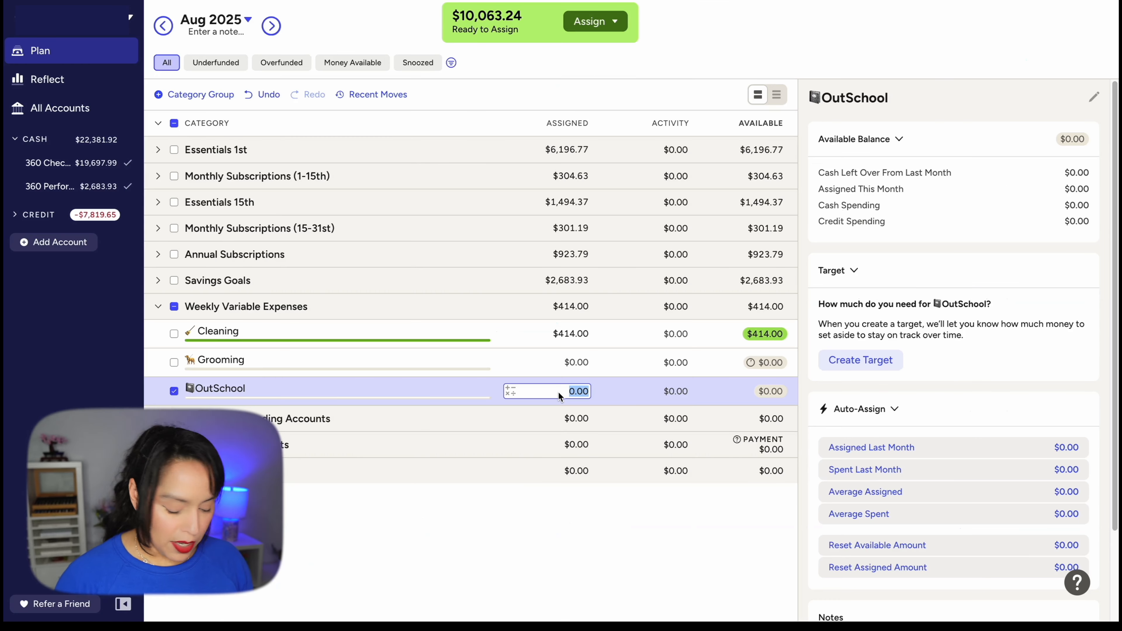
text(84)
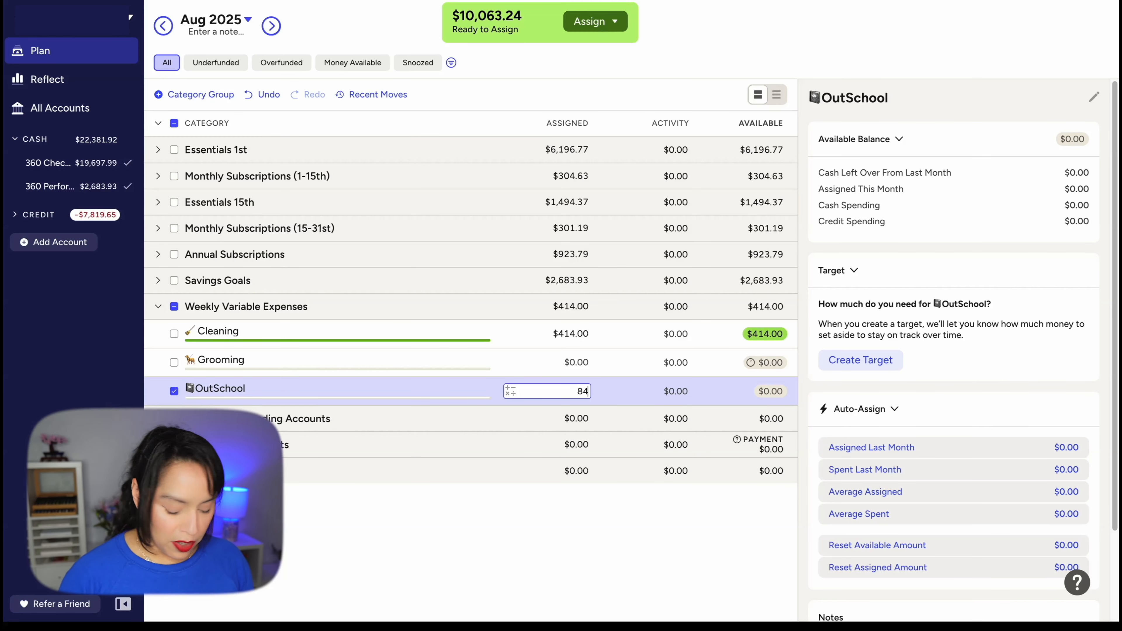
text(.24)
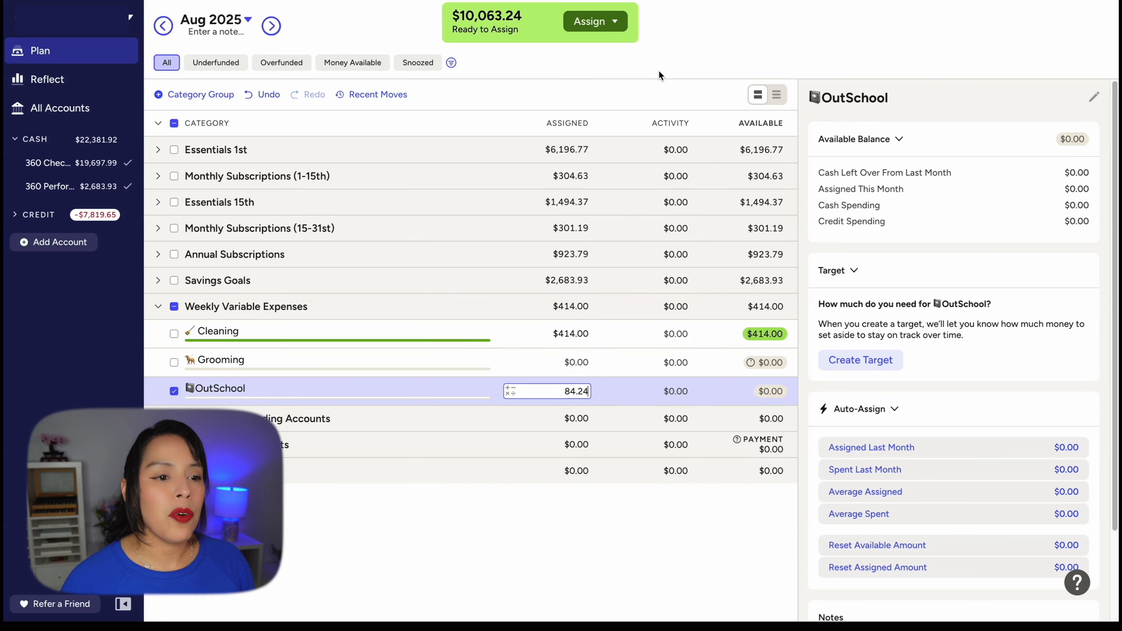
key(Return)
click(174, 306)
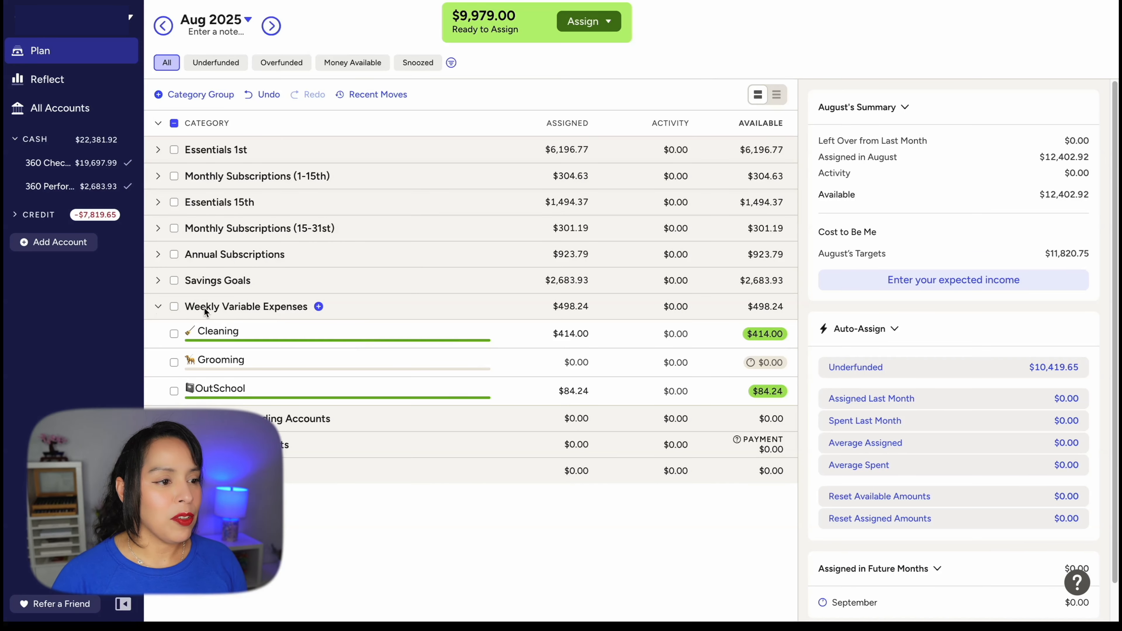
click(157, 306)
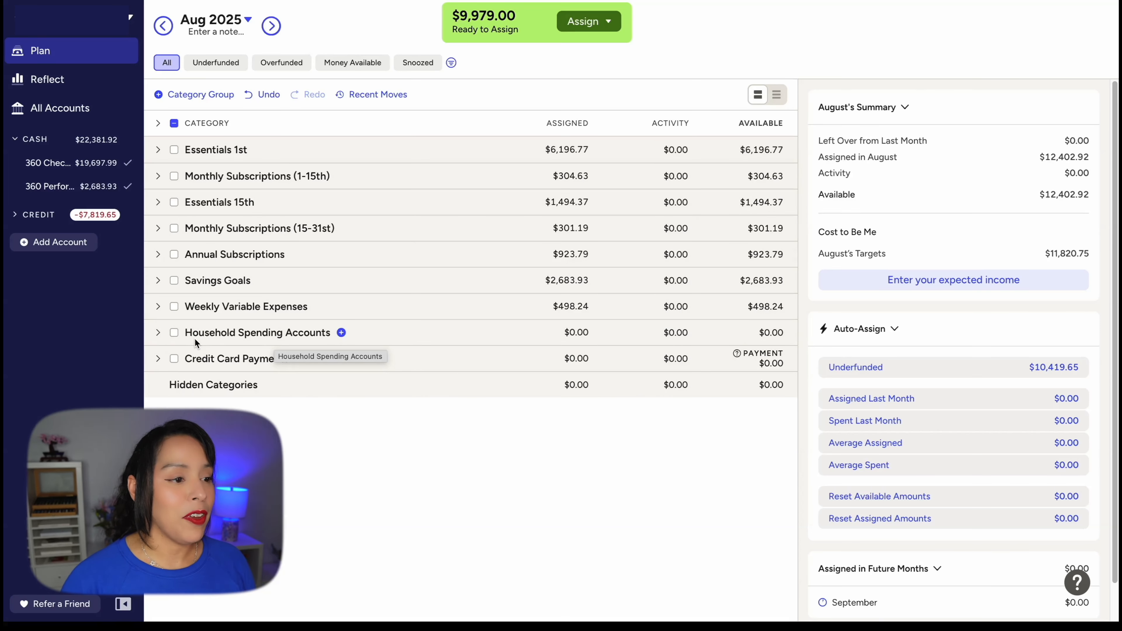
Auto-assign the underfunded $7,819.65 to the Credit Card Payments group and clear the selection.
click(175, 359)
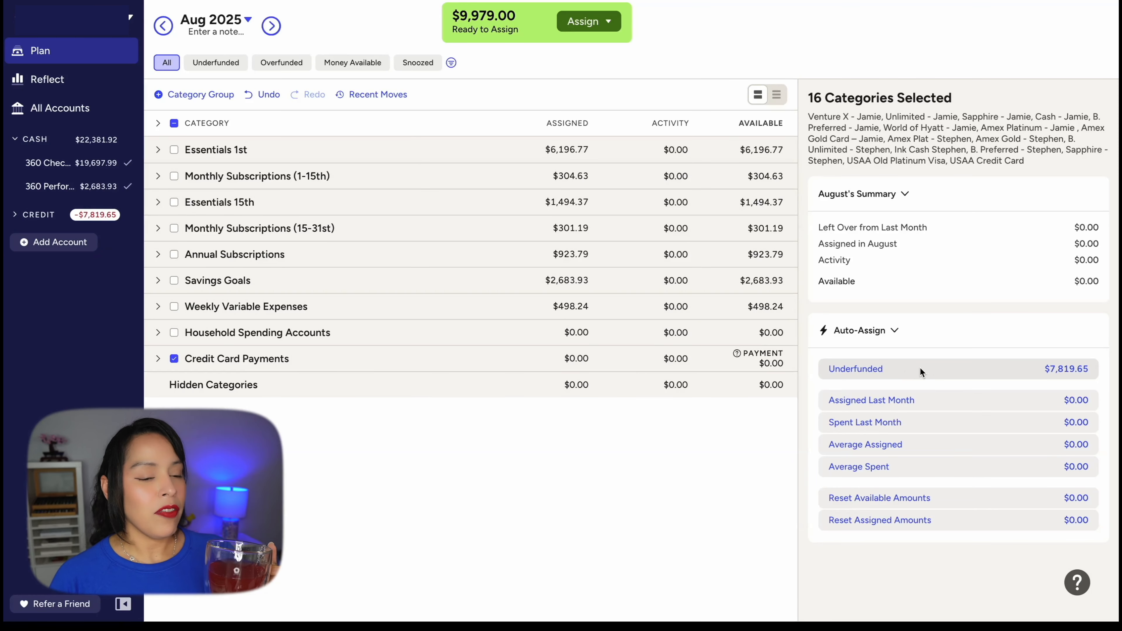
click(942, 370)
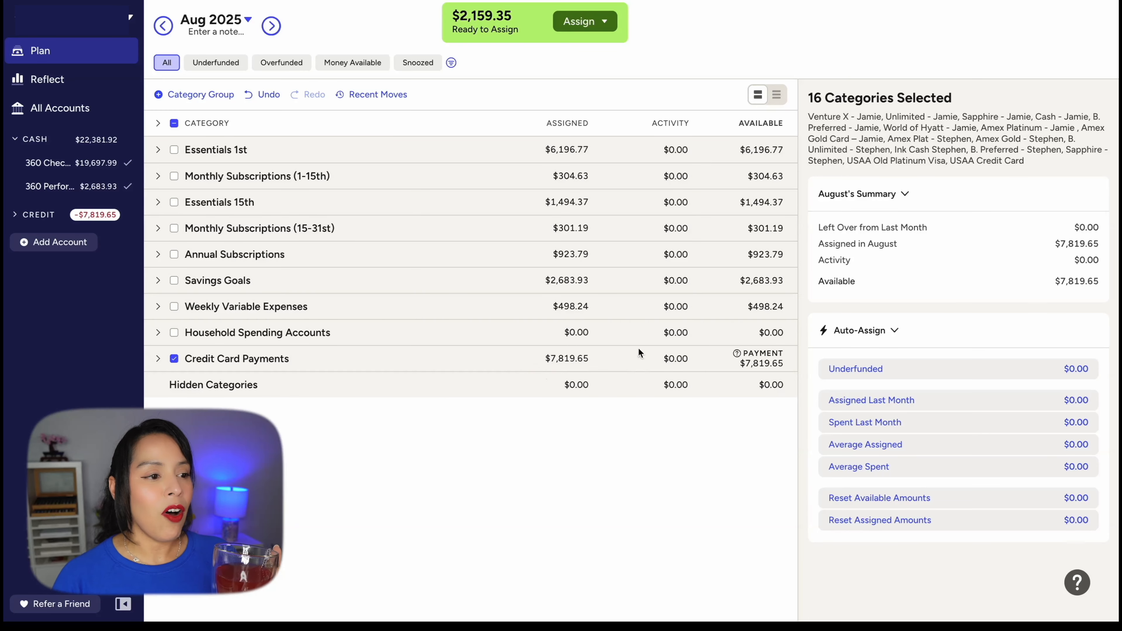
click(174, 358)
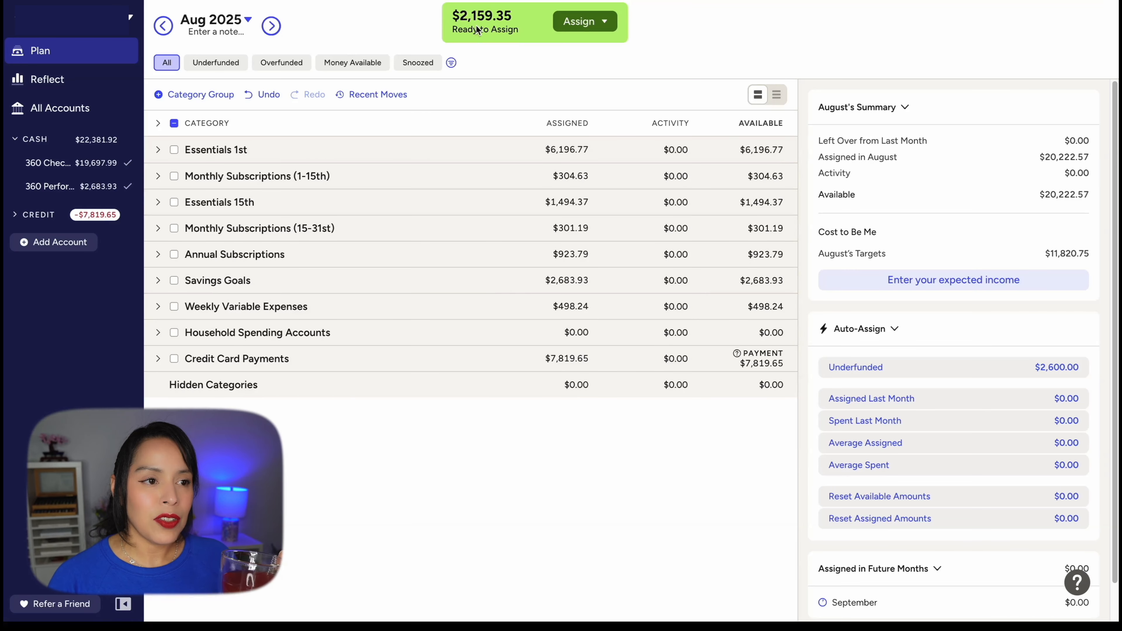
Assign $100.00 to I Forgot (Buffer) in the Household Spending Accounts group.
click(158, 333)
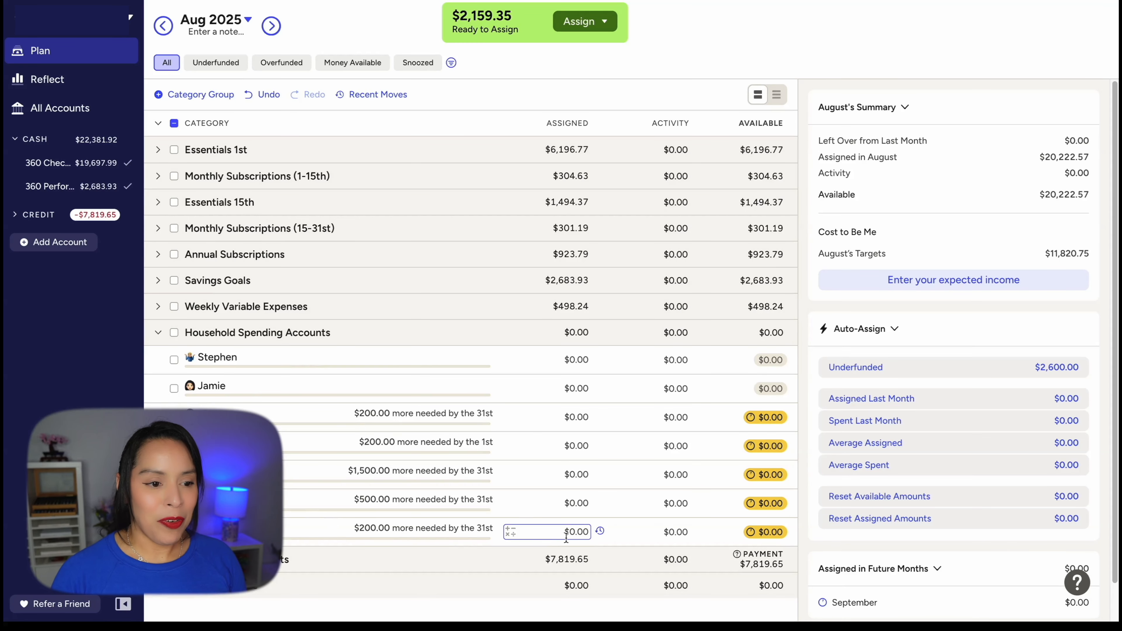
click(579, 535)
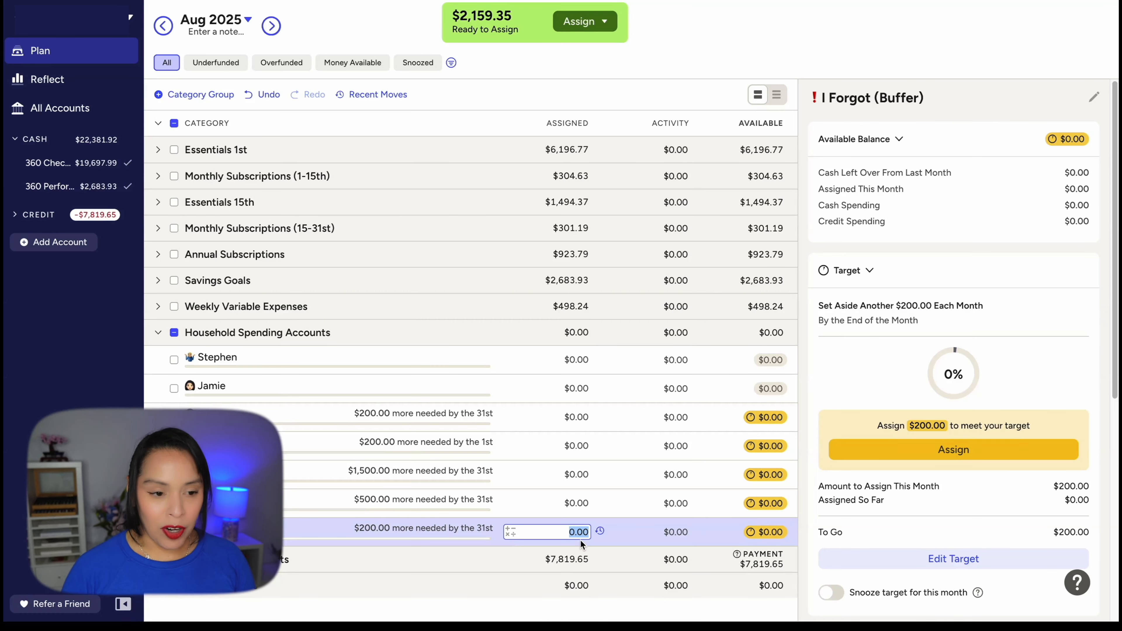
text(100)
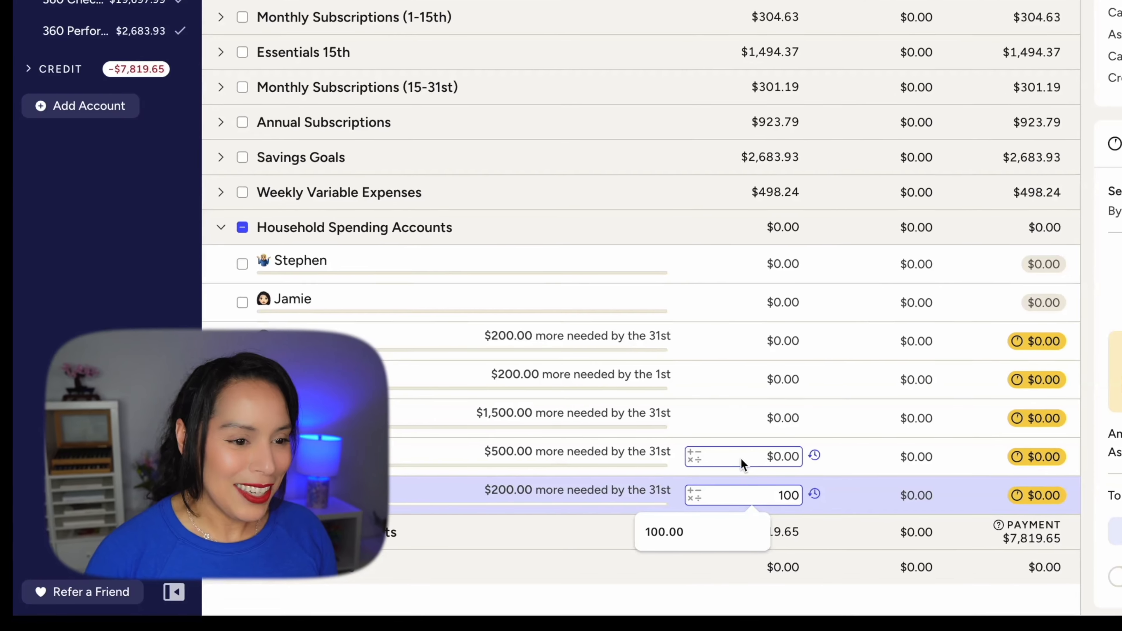
key(Return)
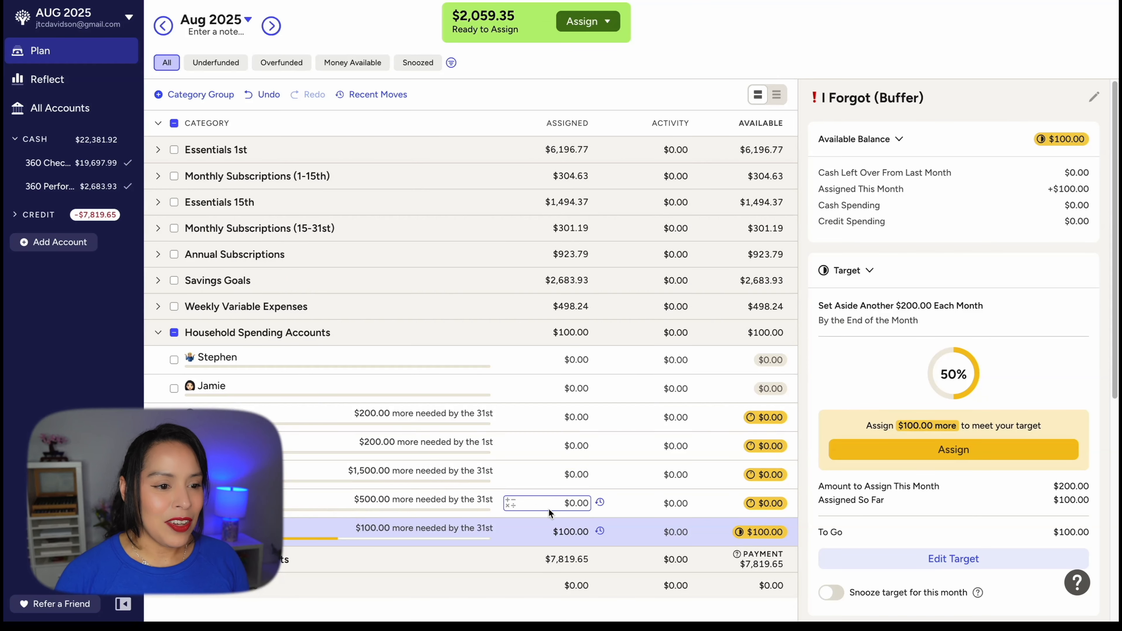
Assign $250.00 to the Resturants category in Household Spending Accounts.
click(583, 506)
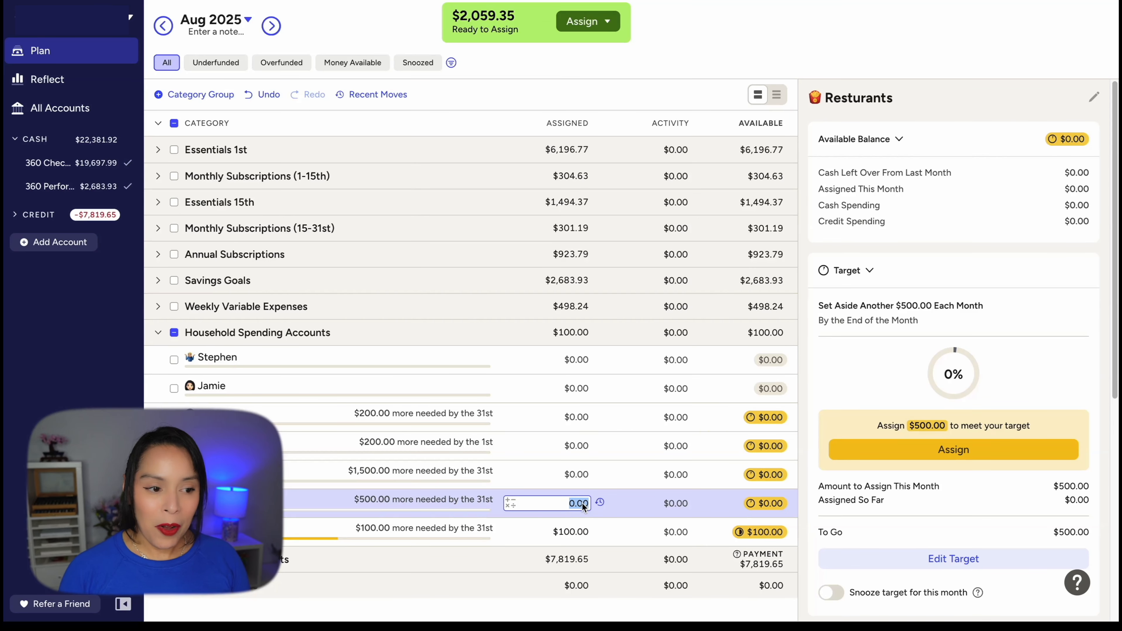
text(250)
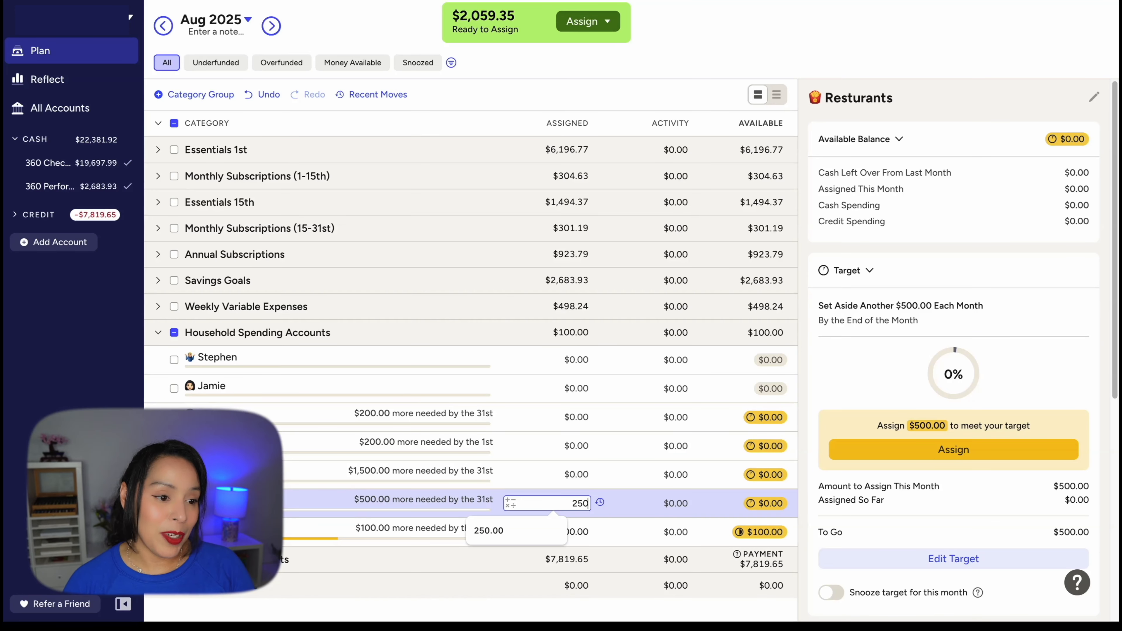
key(Return)
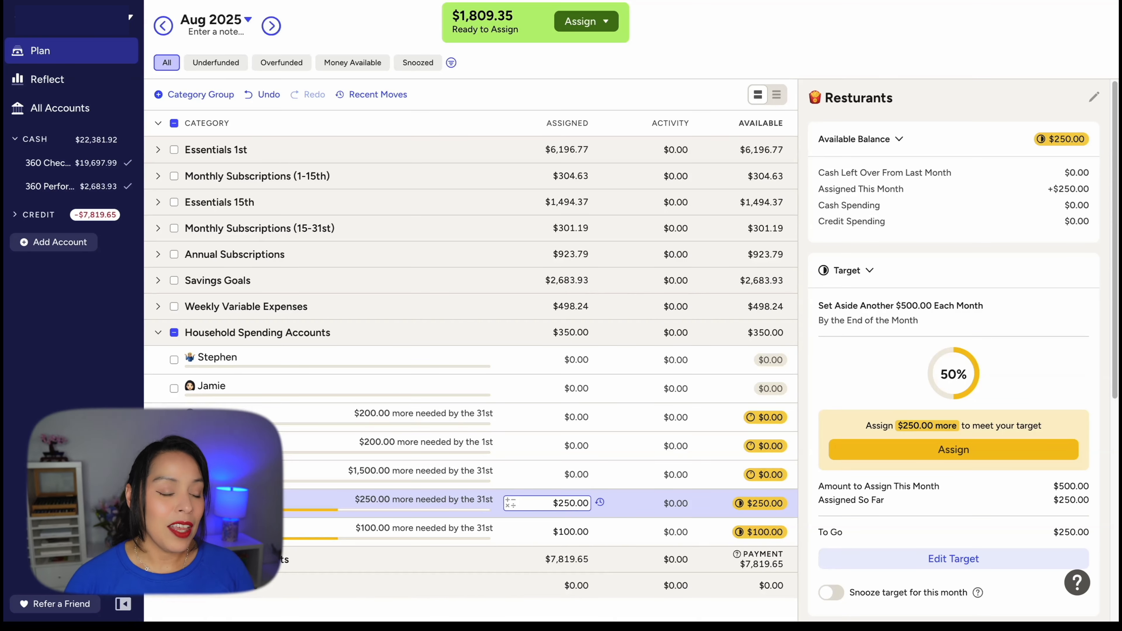
Assign $750.00 to the Groceries category in Household Spending Accounts.
click(576, 477)
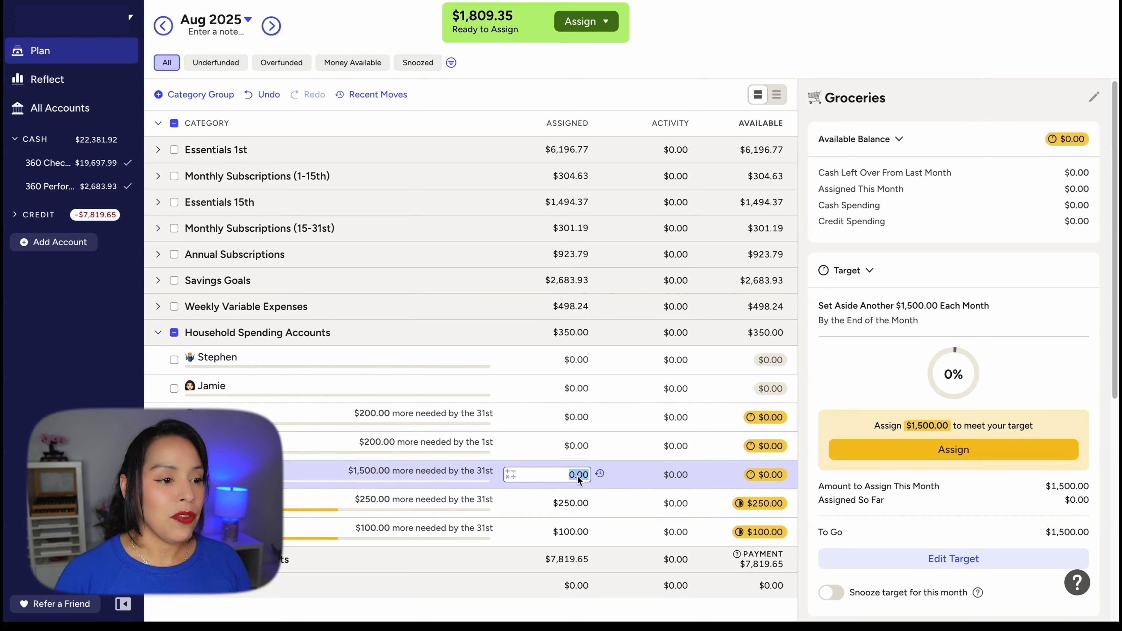
text(7)
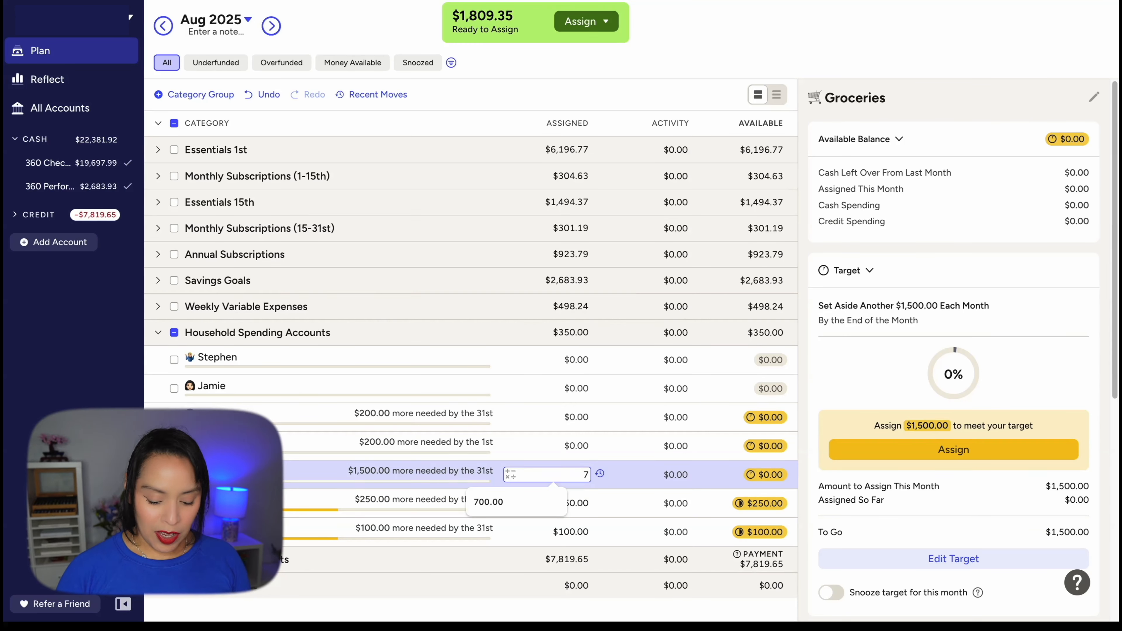
text(50)
key(Up)
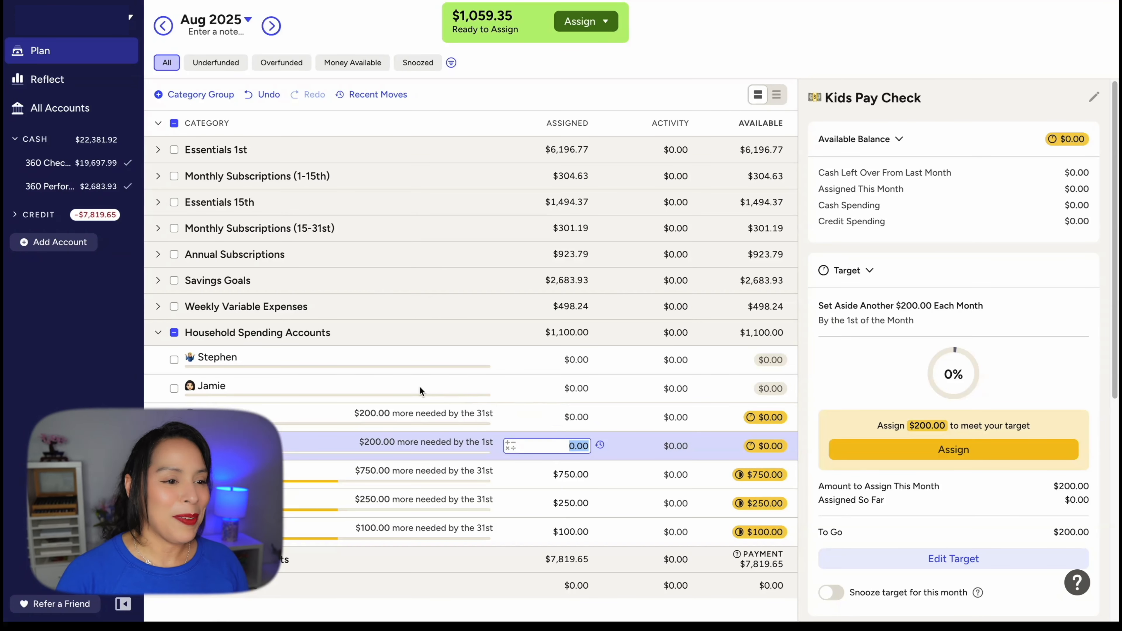
Assign $500.00 to each of the two household members' personal categories, and collapse the Household Spending Accounts group.
click(532, 389)
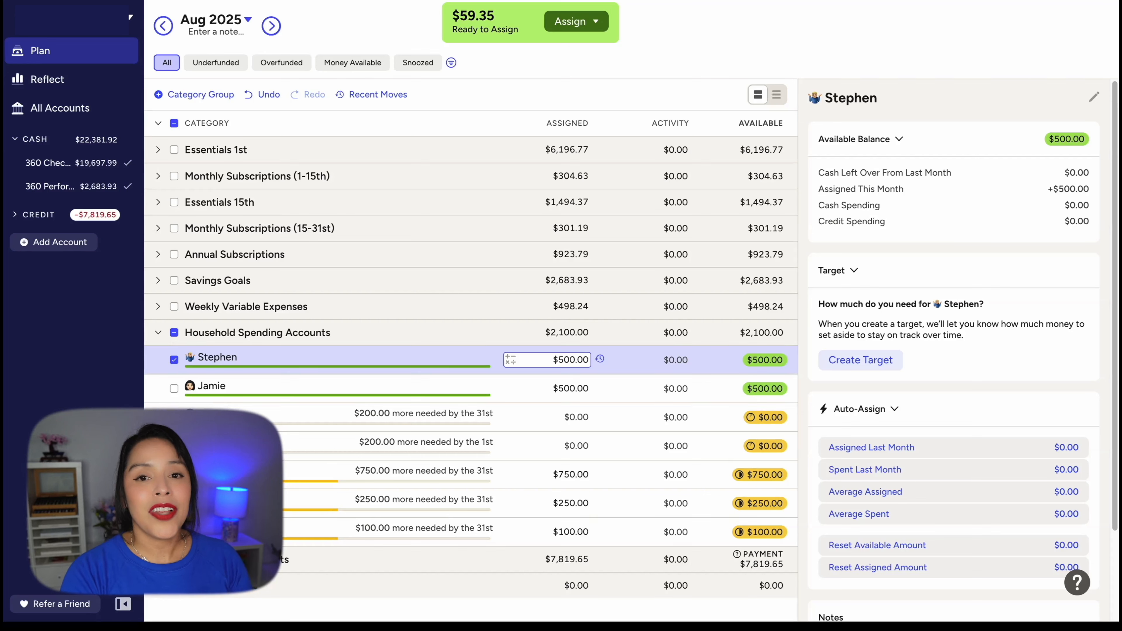
click(159, 333)
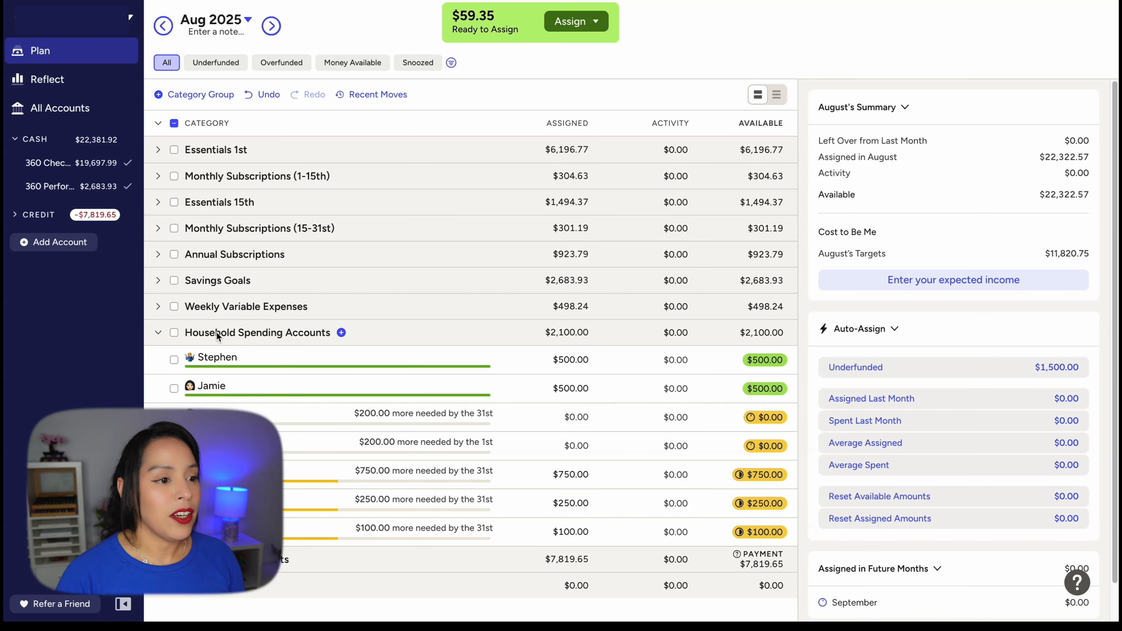
click(174, 333)
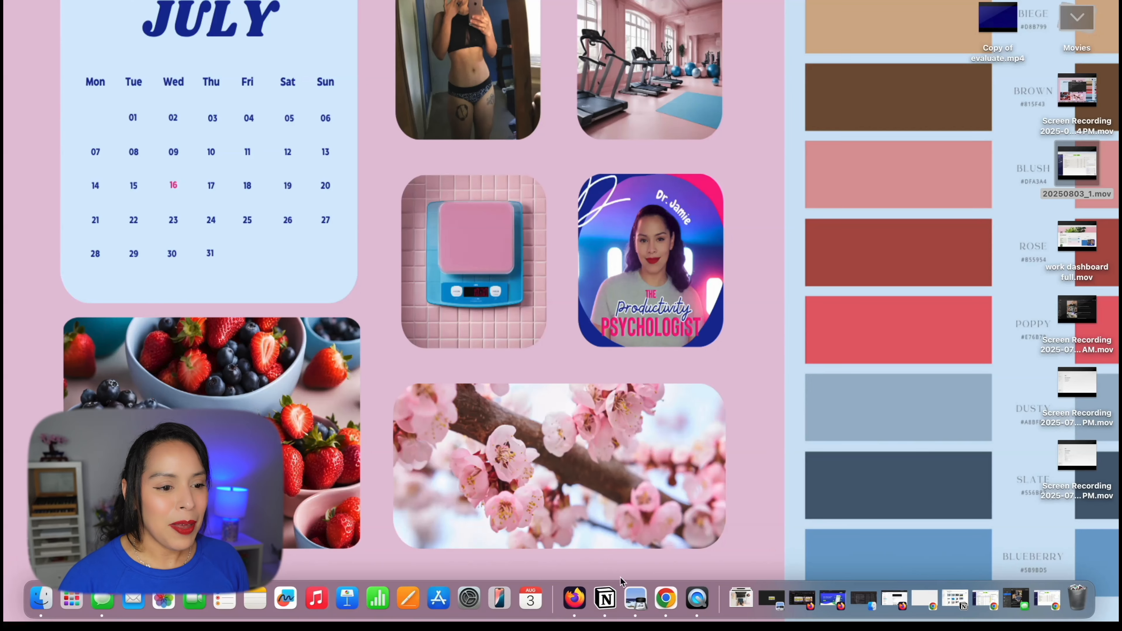
Switch to Notion and review the Finances page's Resources figures and the 1-5 Year Financial Plan board.
click(603, 606)
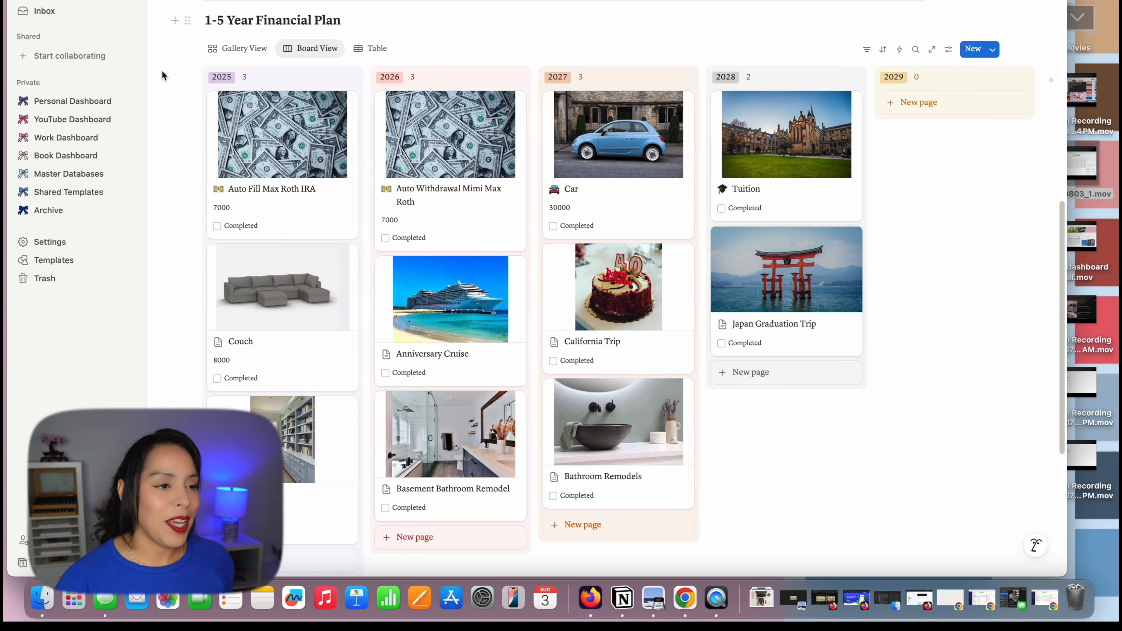
scroll(560, 266, up, 10)
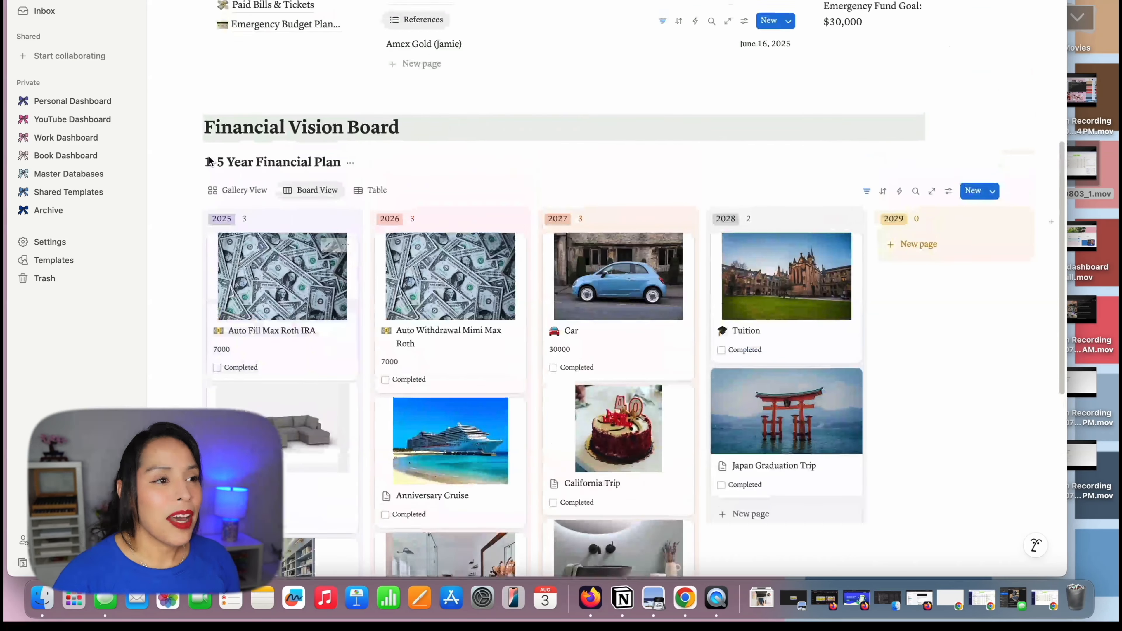
scroll(560, 265, up, 2)
scroll(720, 379, down, 2)
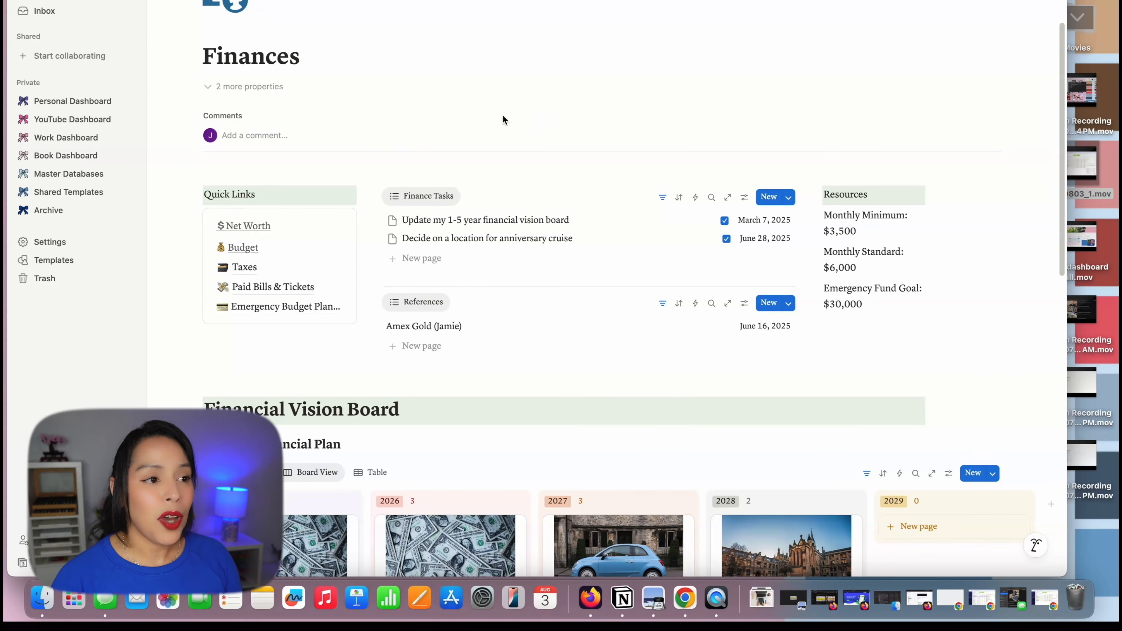
scroll(749, 383, down, 4)
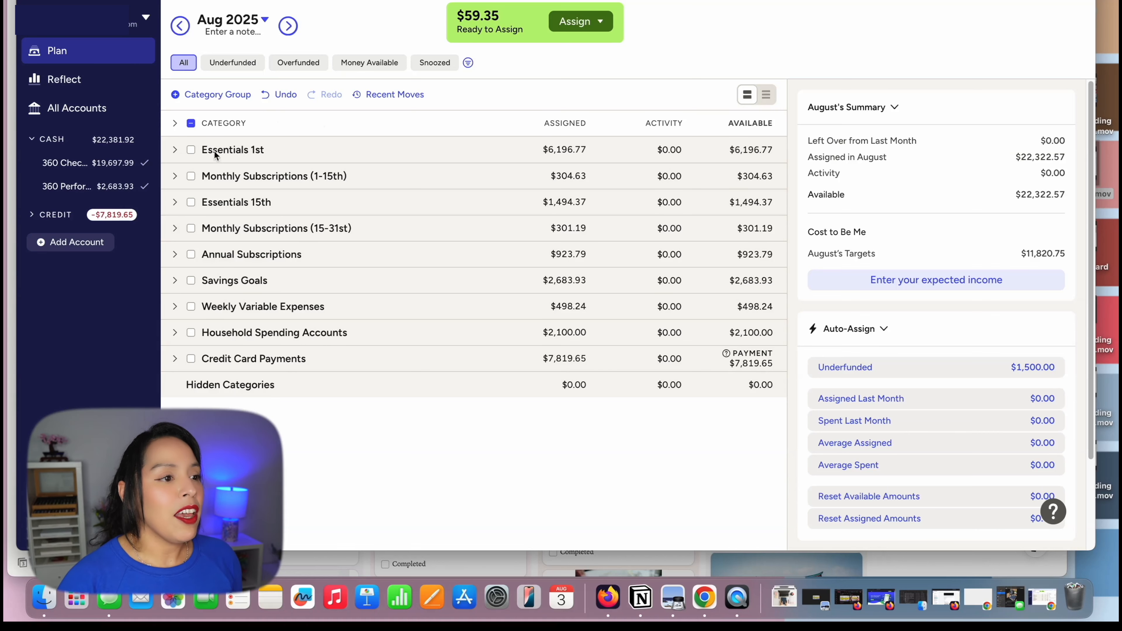
Switch back to the YNAB plan and select the Essentials 1st and Essentials 15th groups to check their combined assigned amount.
click(190, 150)
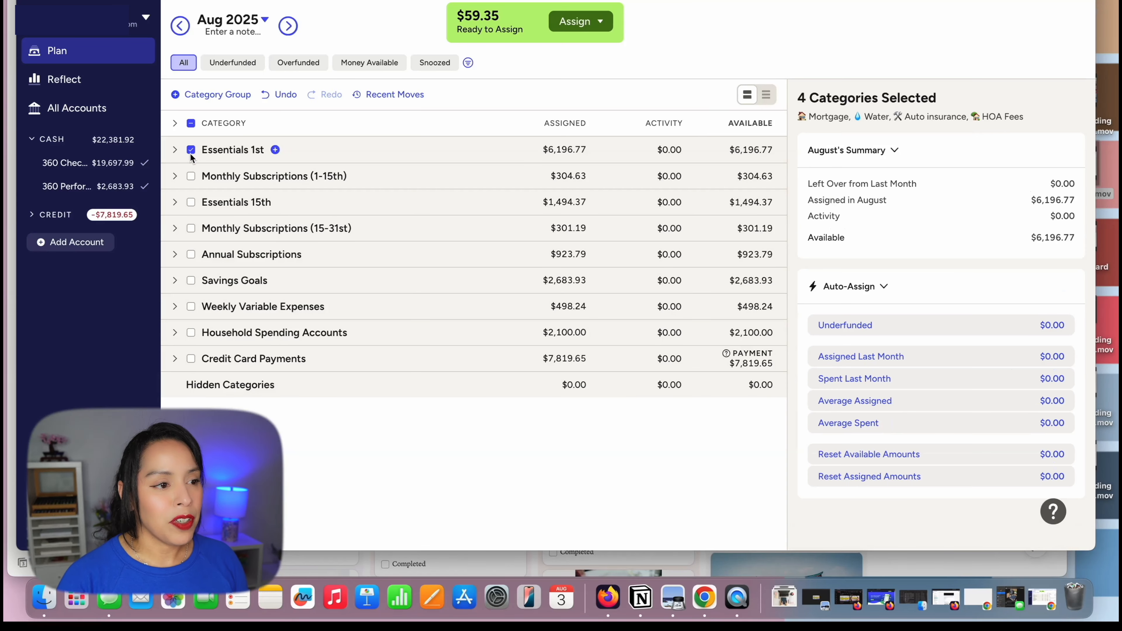
click(191, 203)
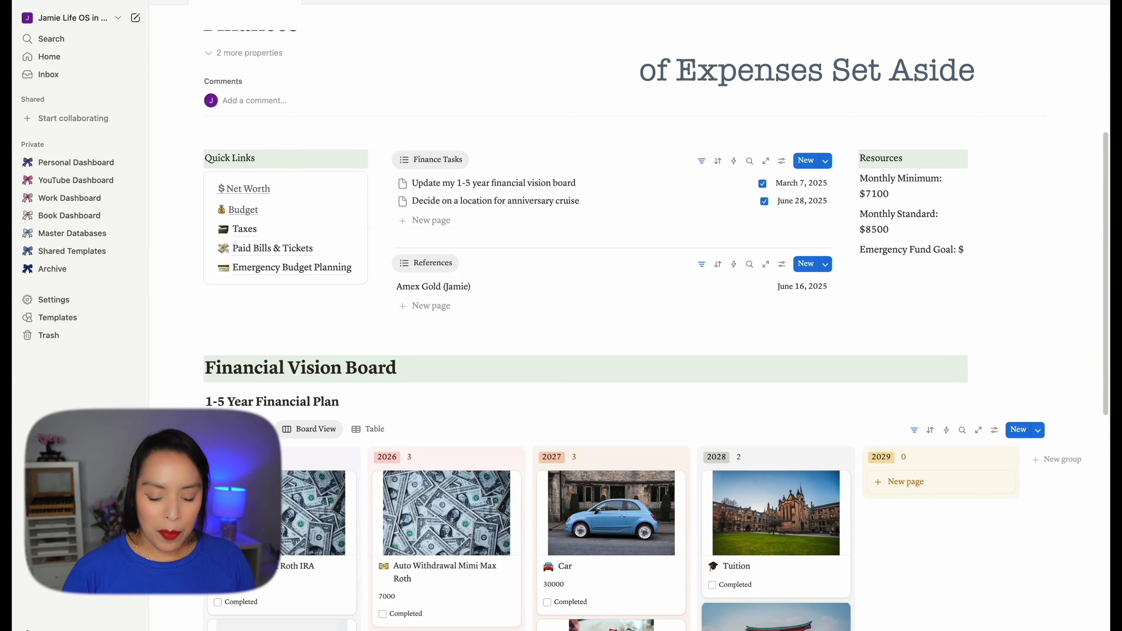
Set the Emergency Fund Goal under Resources on the Notion Finances page to $30,000.
text(10,000)
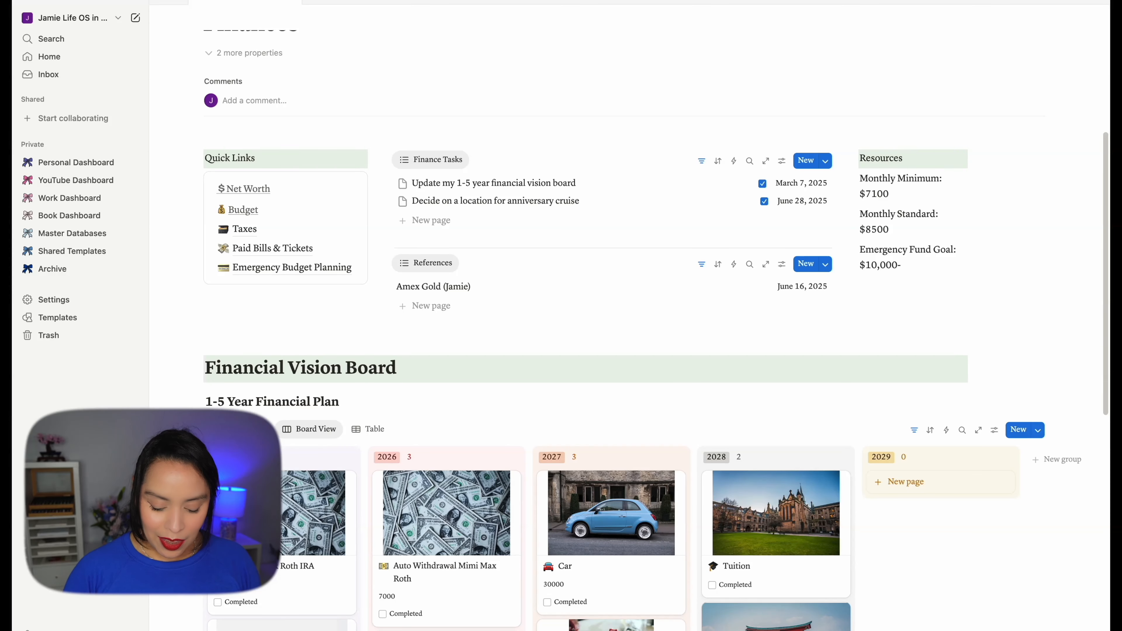
text(-$)
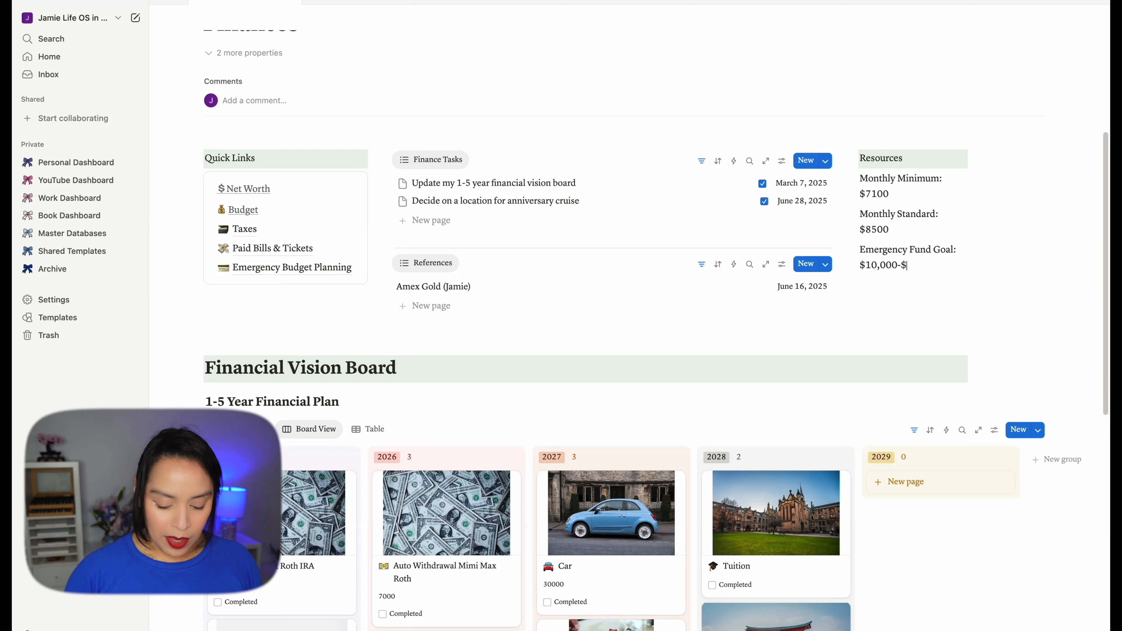
text(30,)
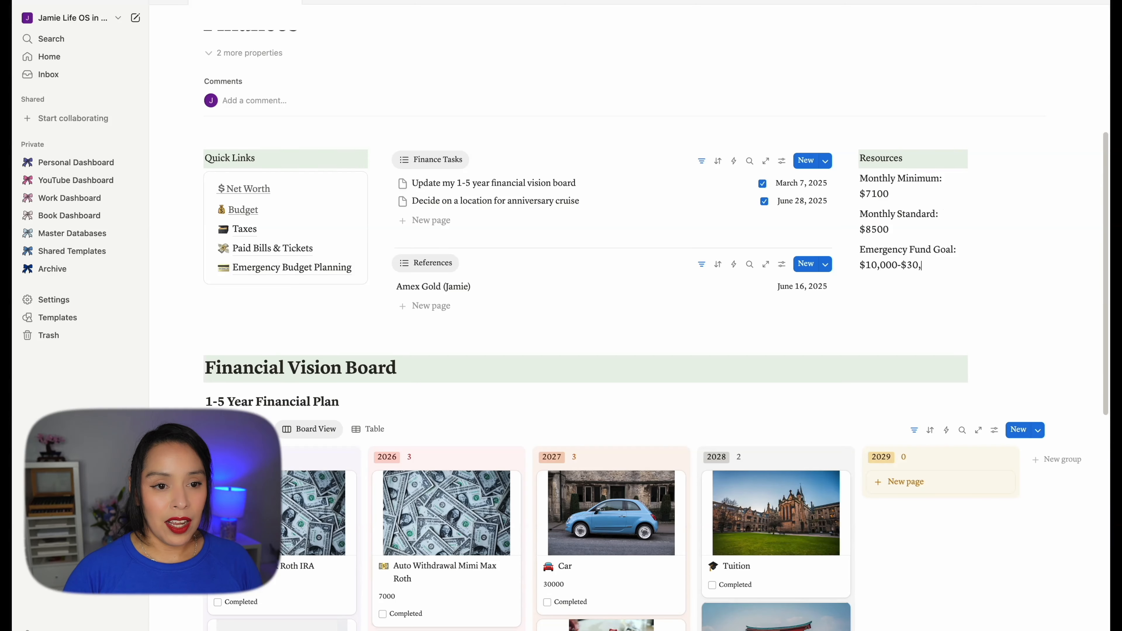
text(000)
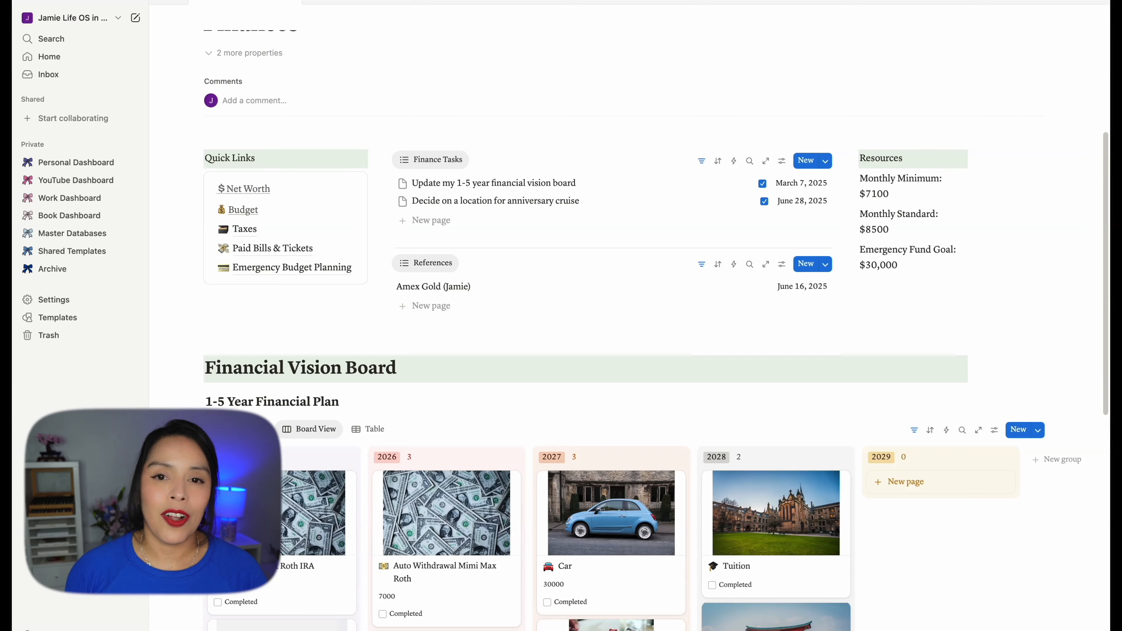
key(Escape)
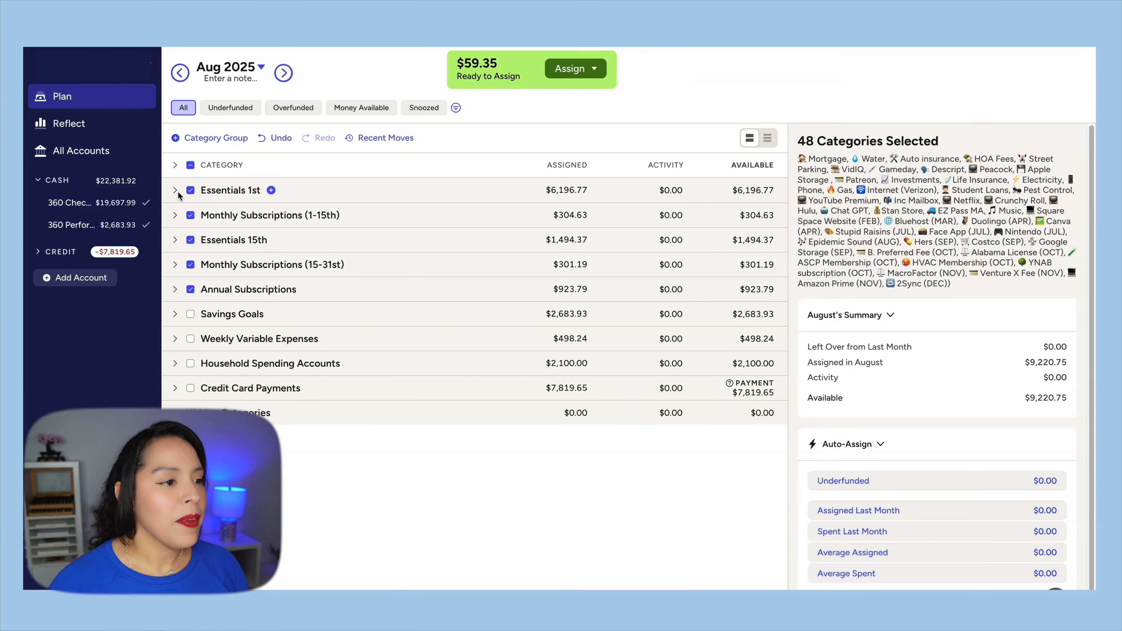
Return to the YNAB plan and deselect both Essentials groups, both Monthly Subscriptions groups and Annual Subscriptions.
click(189, 190)
click(190, 214)
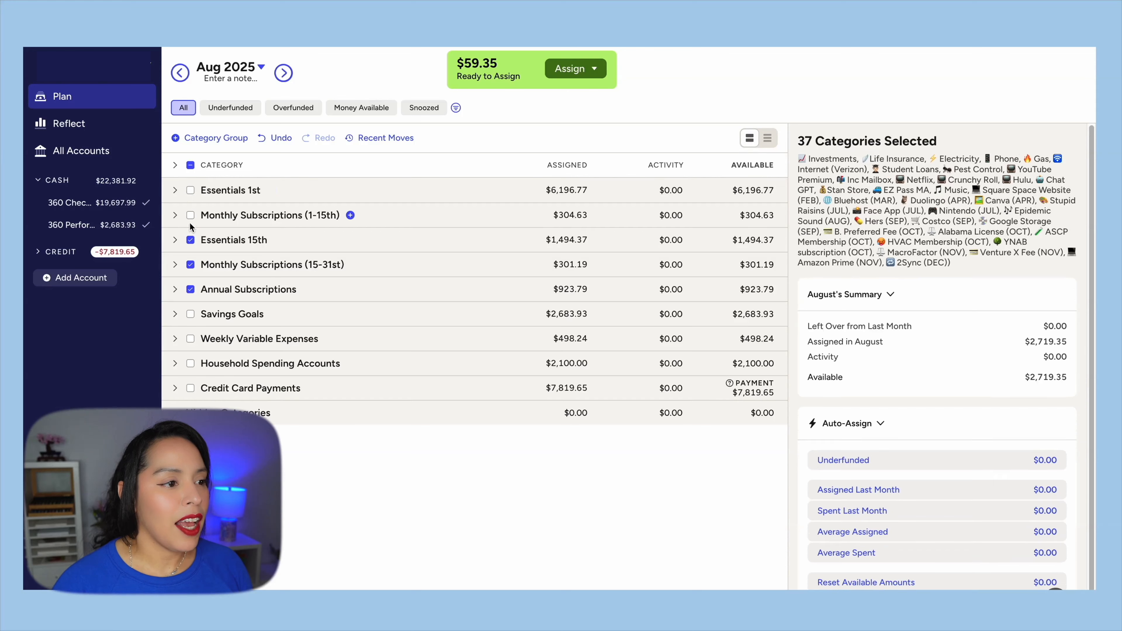
click(190, 239)
click(190, 265)
click(190, 290)
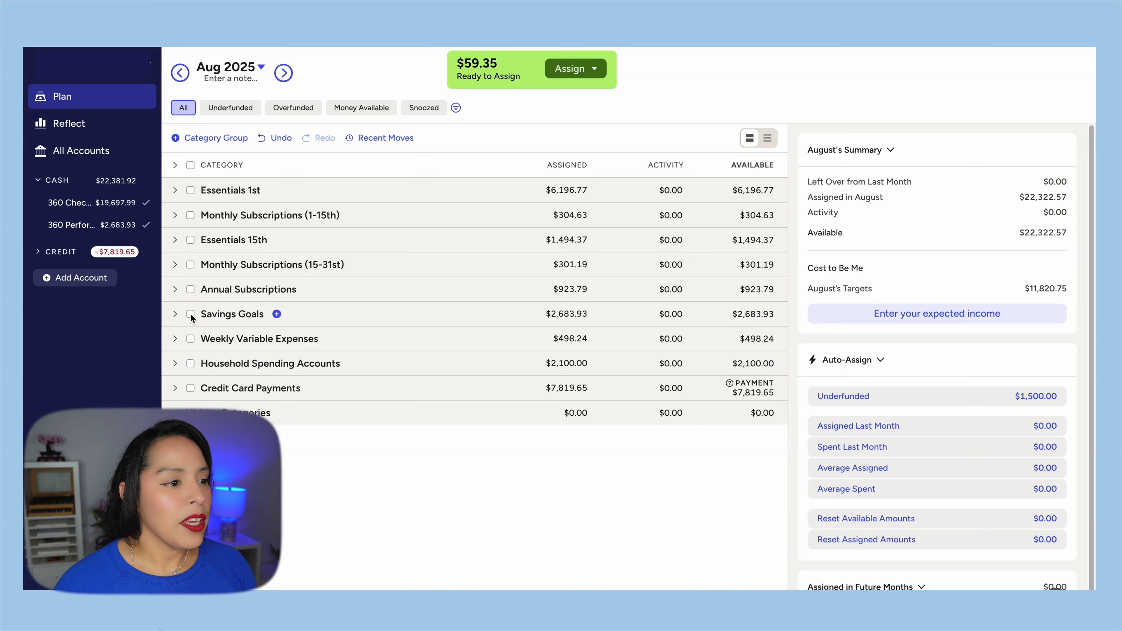
Create a custom target with an amount of $30,000 for the Emergency fund category in Savings Goals.
click(175, 313)
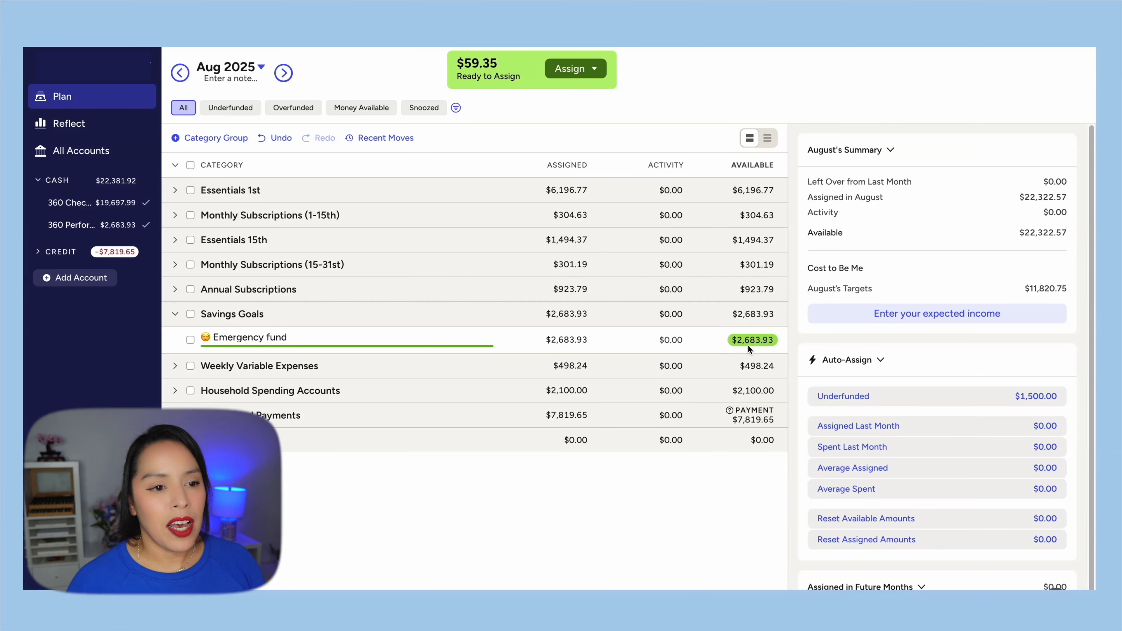
scroll(858, 513, down, 1)
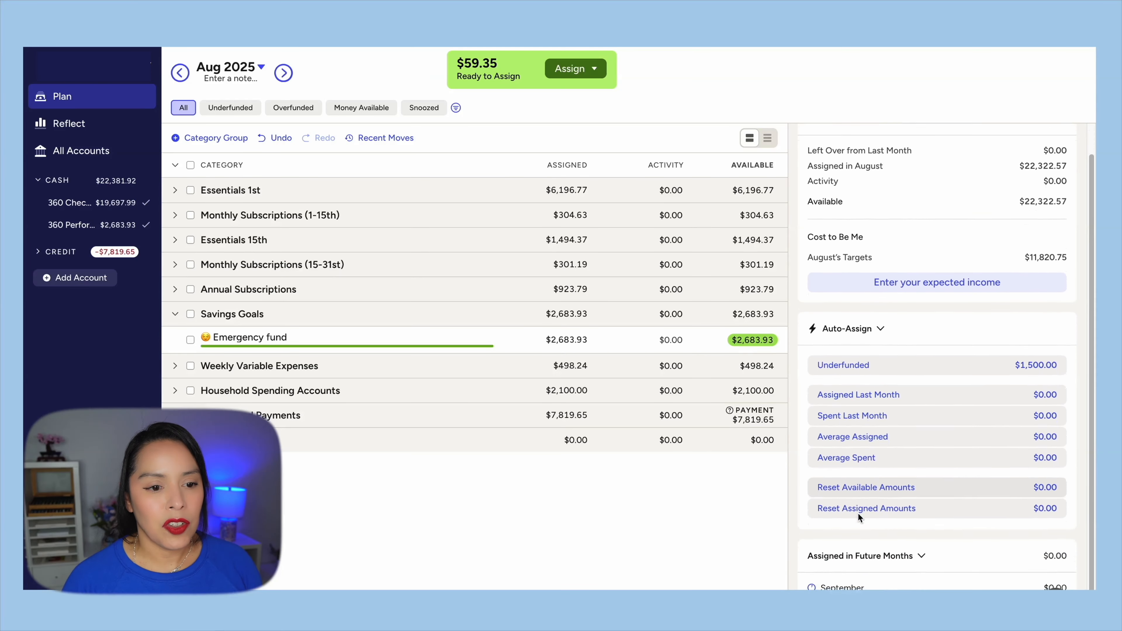
click(191, 340)
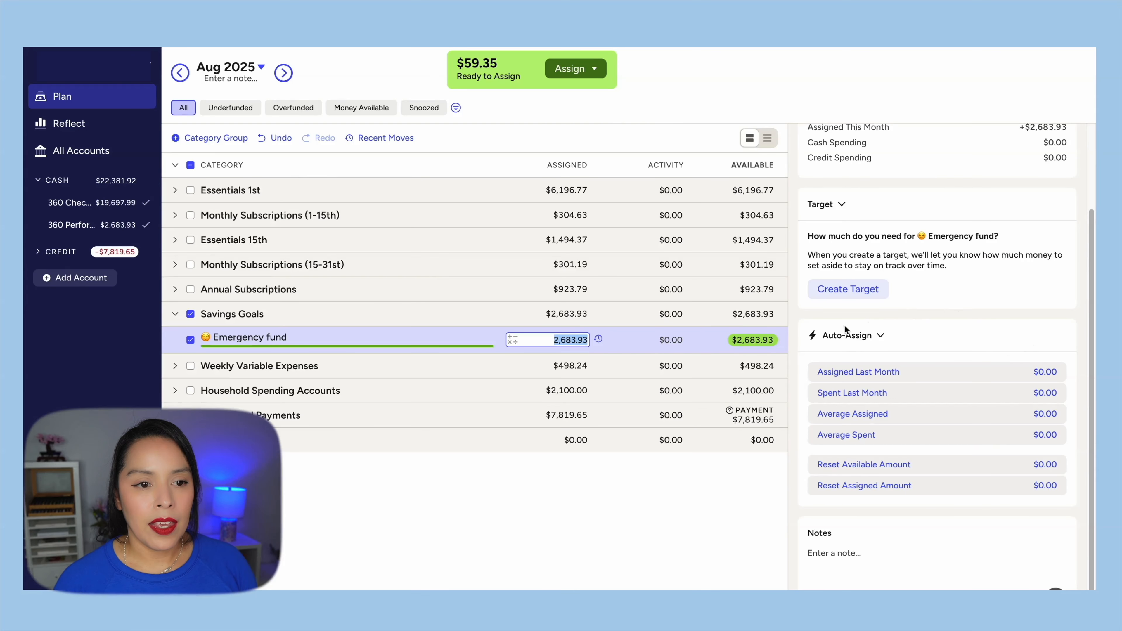
click(844, 291)
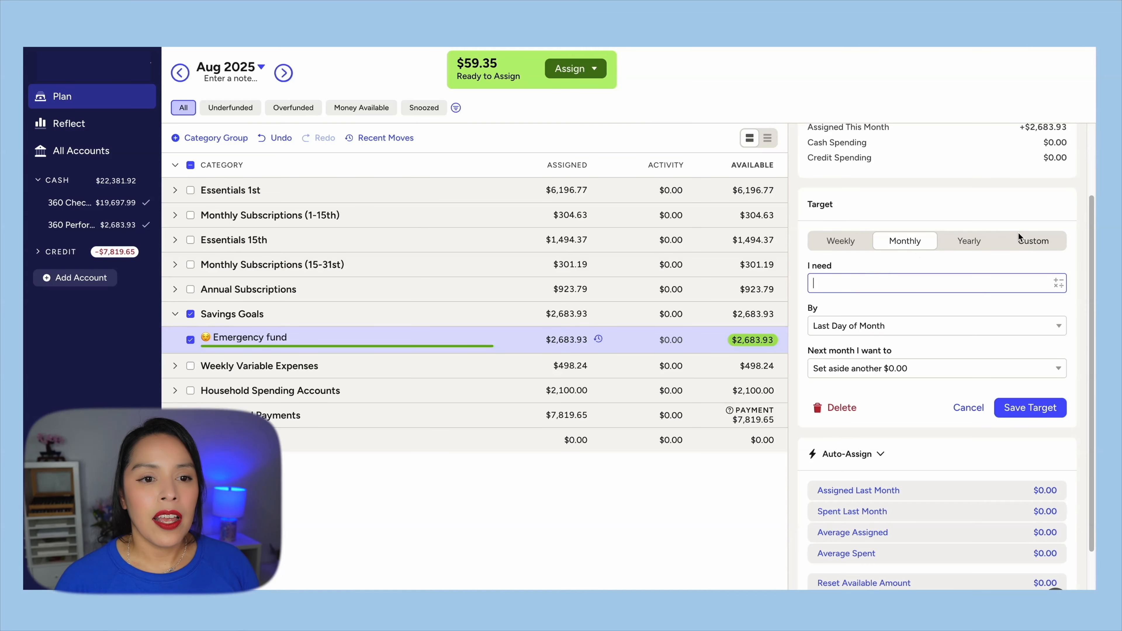
click(1036, 241)
click(889, 283)
text(30000)
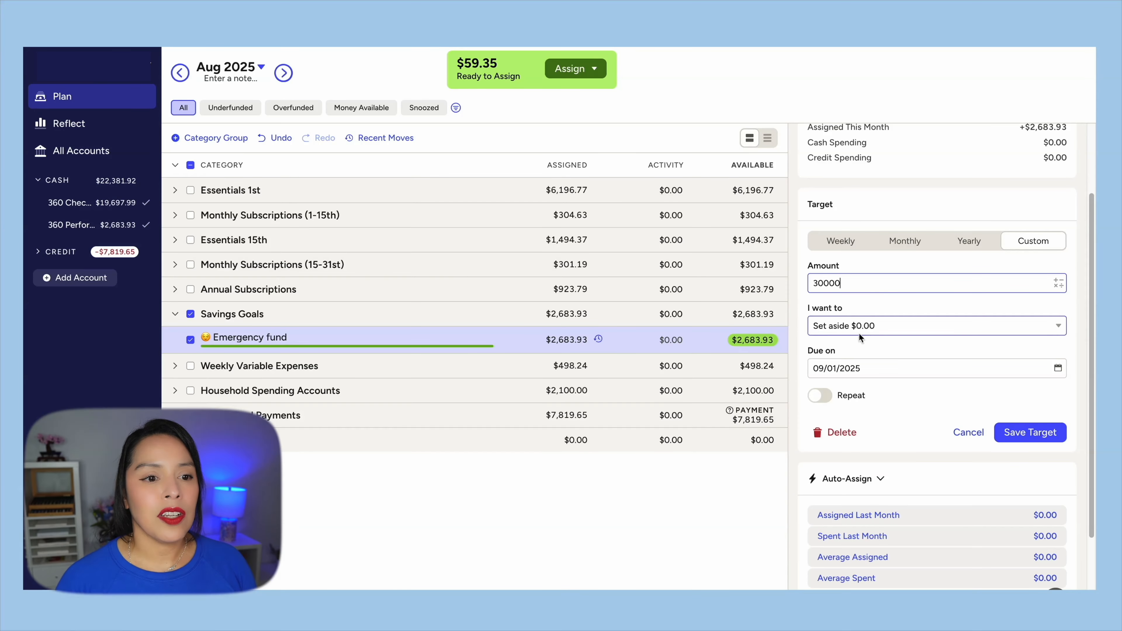
Set the Emergency fund target's due date to 12/31/2026 and save the target.
click(864, 361)
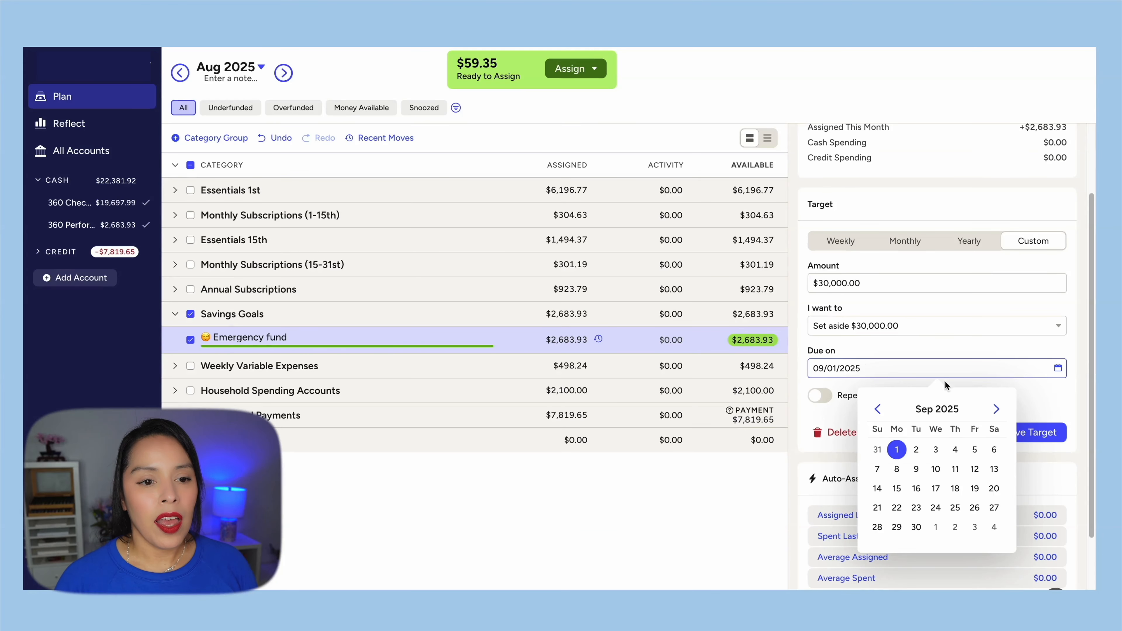
click(996, 410)
click(996, 410)
click(996, 410)
click(996, 410)
click(996, 410)
click(997, 409)
click(996, 409)
click(996, 409)
click(997, 410)
click(996, 409)
click(996, 410)
click(996, 410)
click(996, 409)
click(997, 409)
click(997, 410)
click(997, 410)
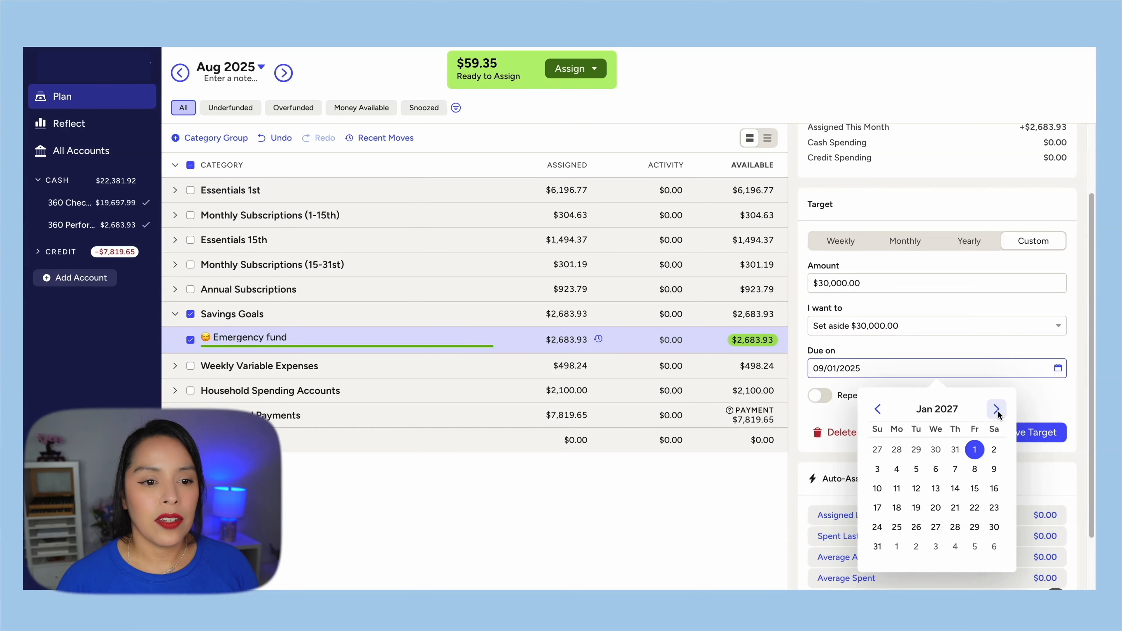
click(877, 409)
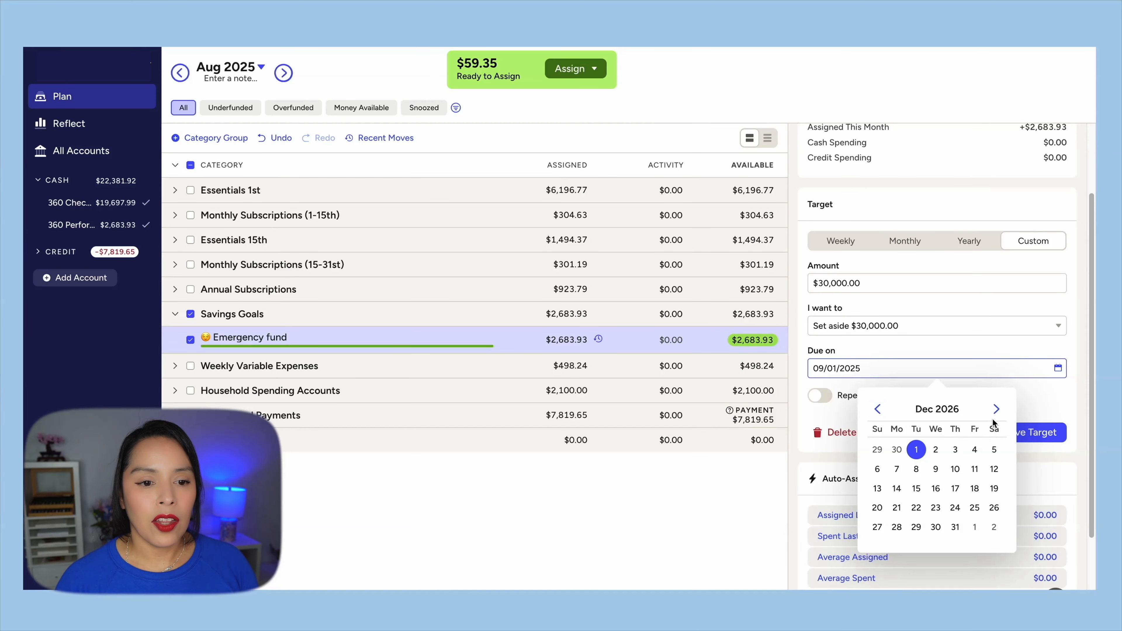
click(955, 527)
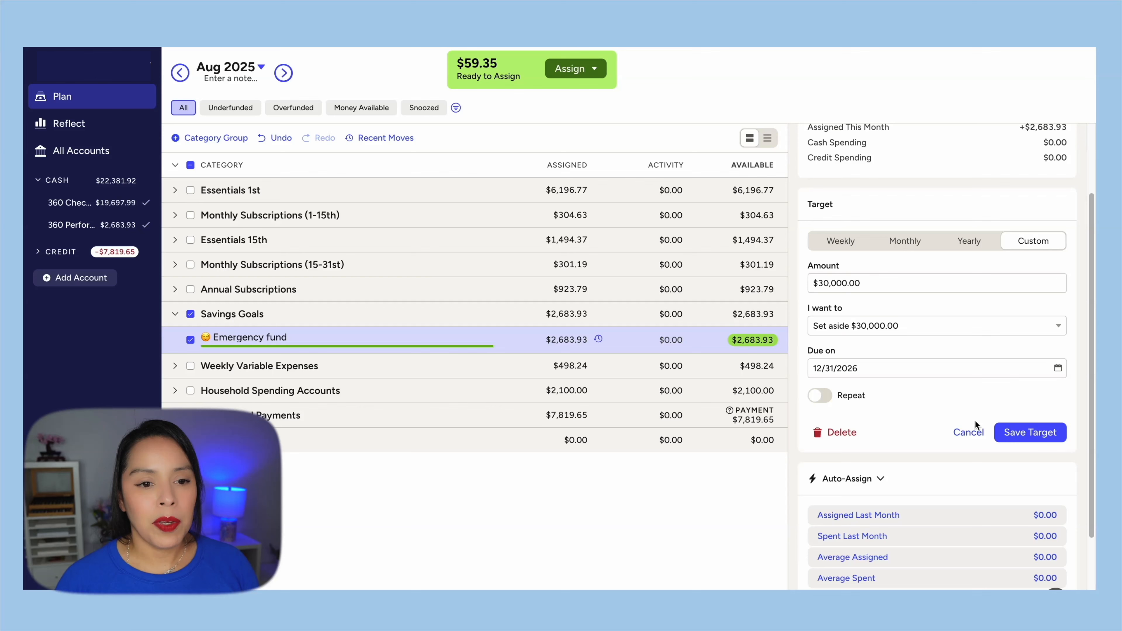
click(1026, 431)
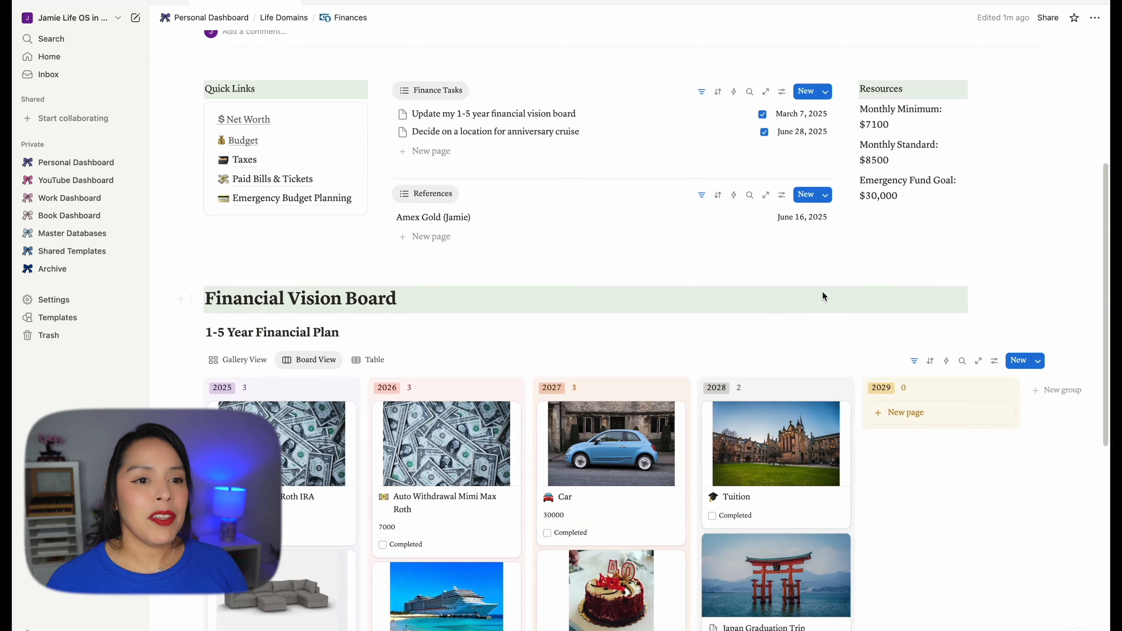
On the Notion Financial Vision Board, mark Auto Fill Max Roth IRA and Couch in the 2025 column as completed.
scroll(824, 309, down, 5)
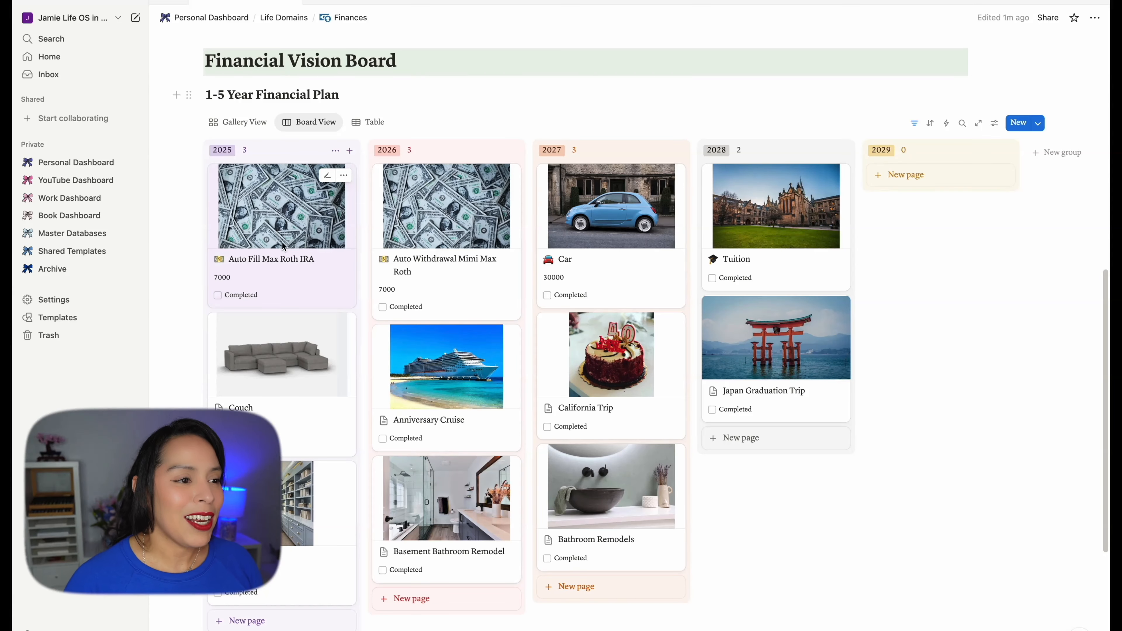
click(219, 295)
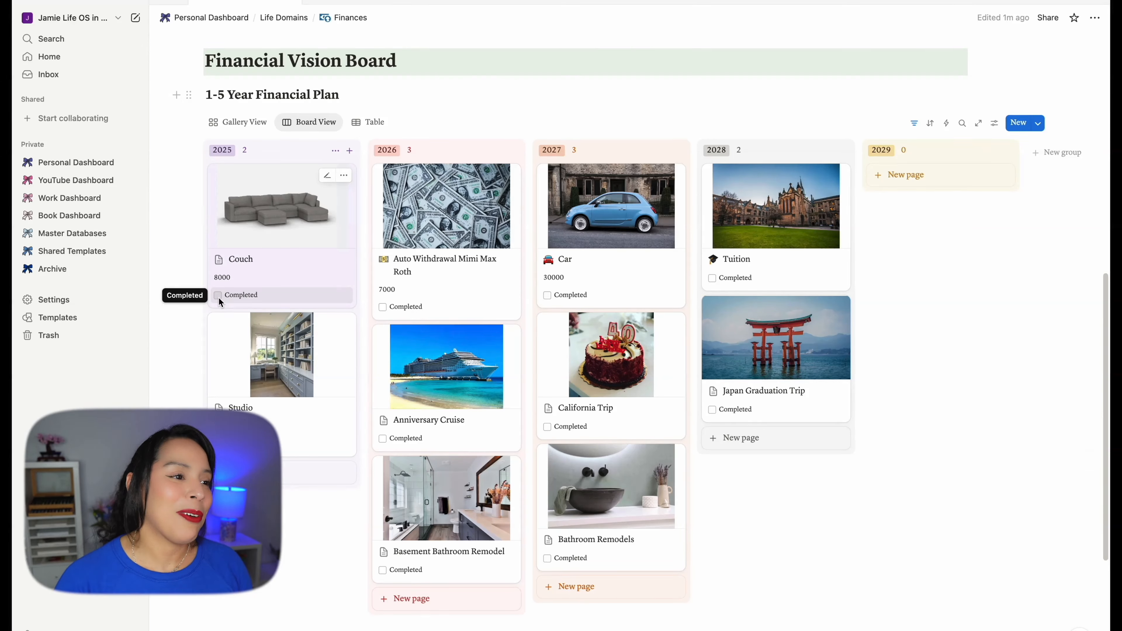
click(218, 297)
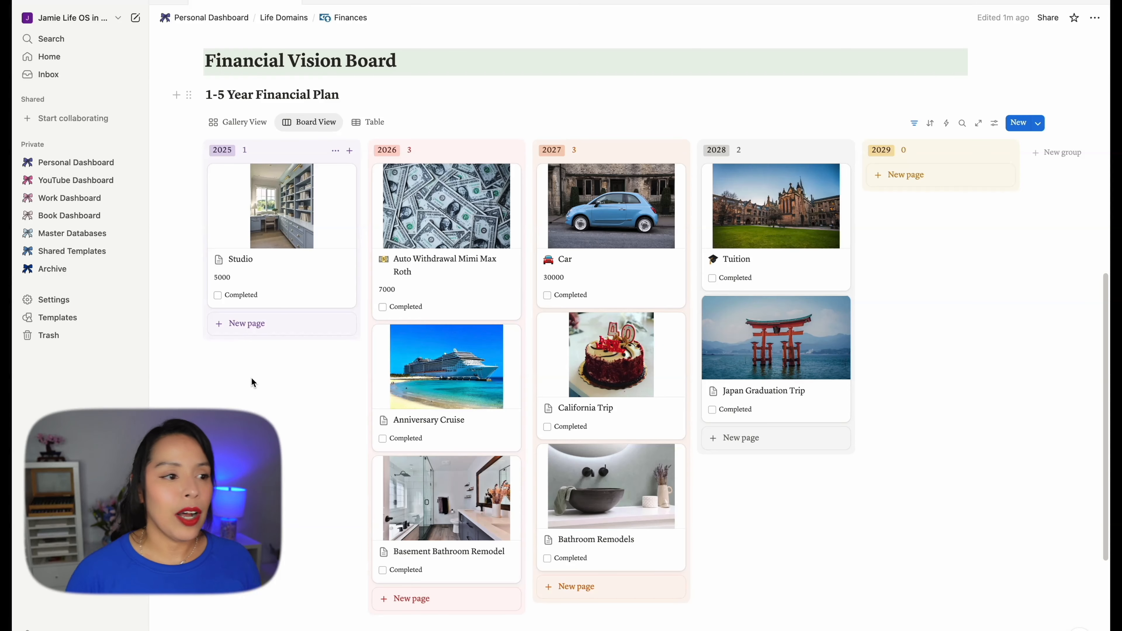
Set the cost of the Studio card in the 2025 column to 1500 and return to the board.
click(234, 240)
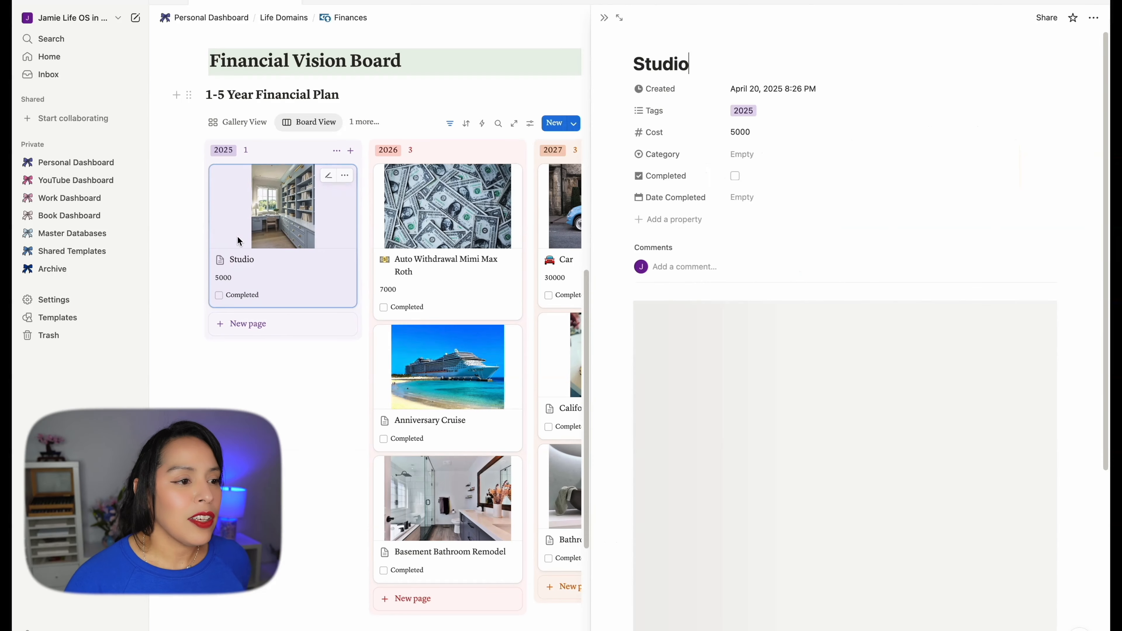
click(742, 138)
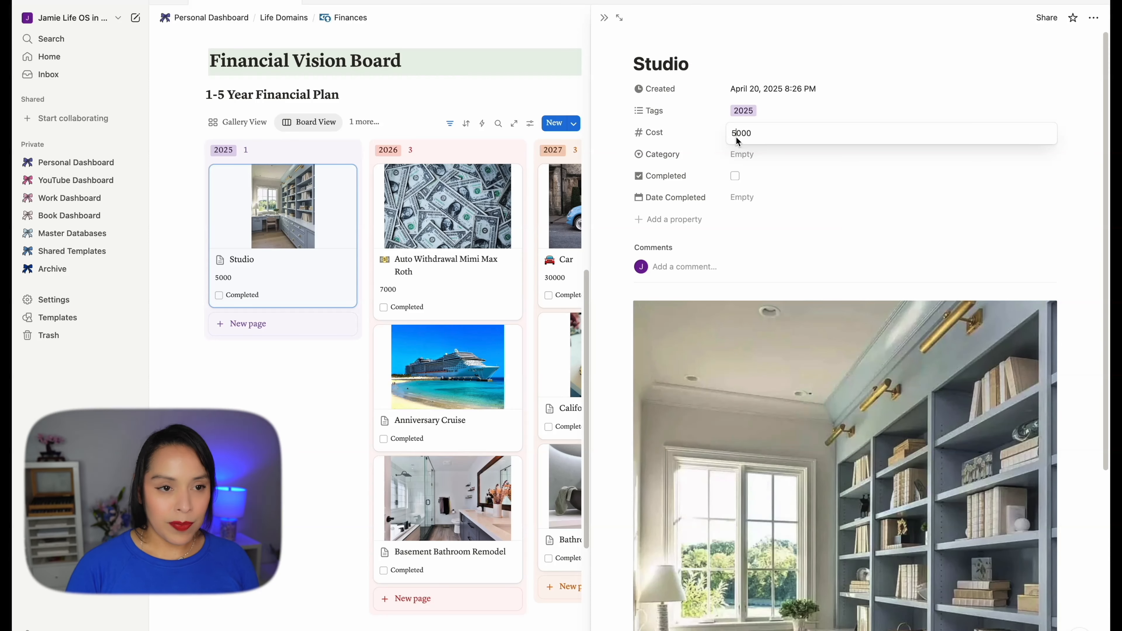
key(BackSpace)
key(BackSpace)
key(BackSpace)
key(BackSpace)
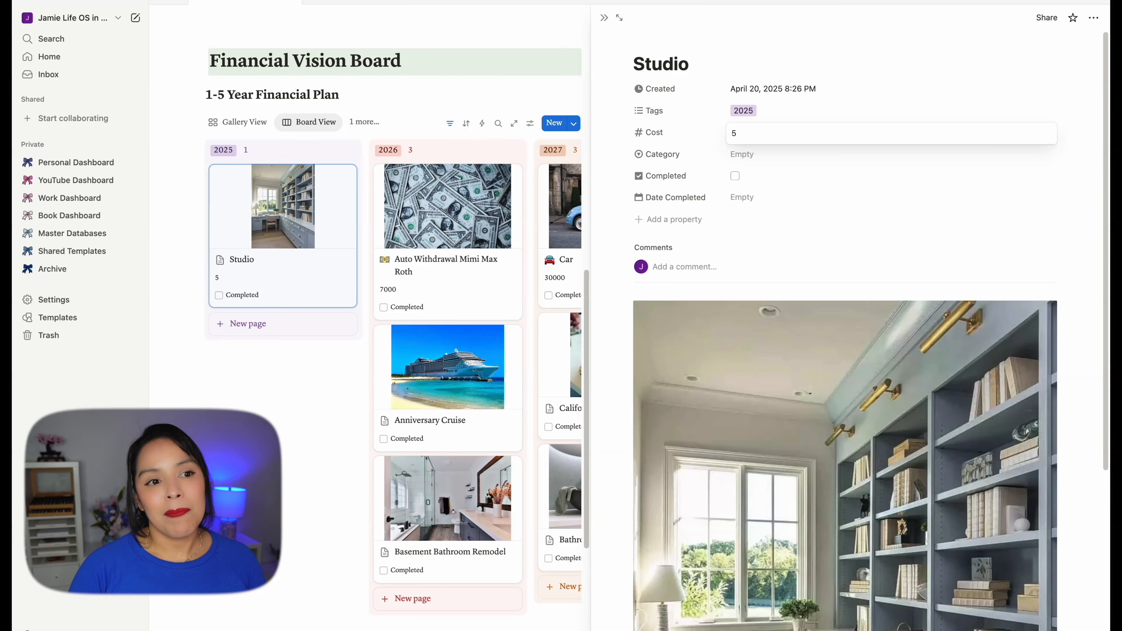
text(1500)
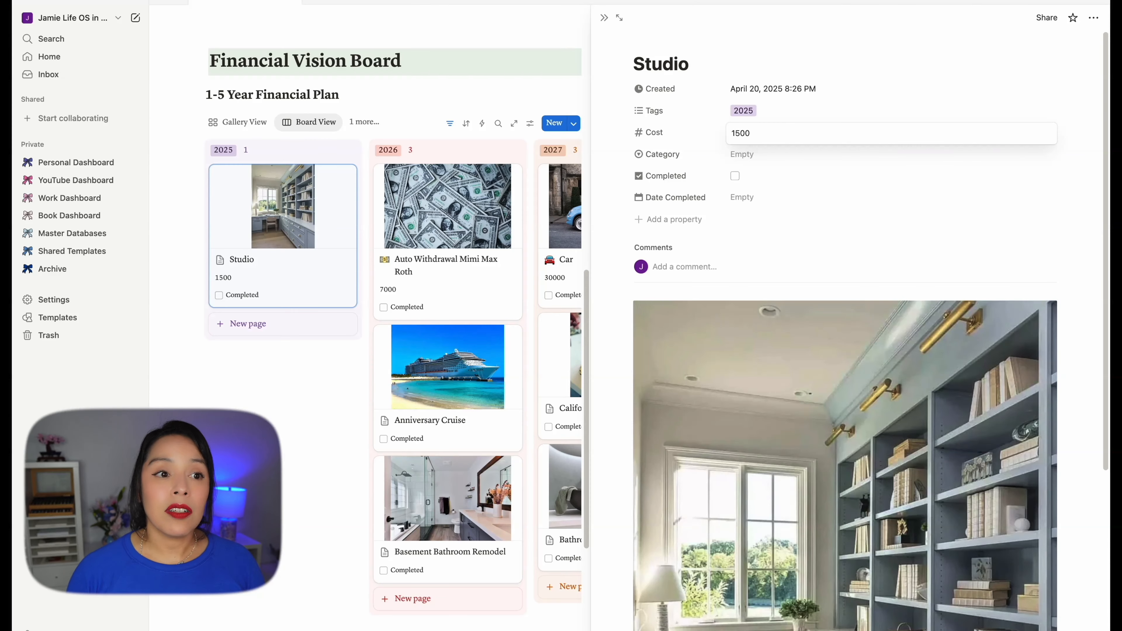
click(202, 438)
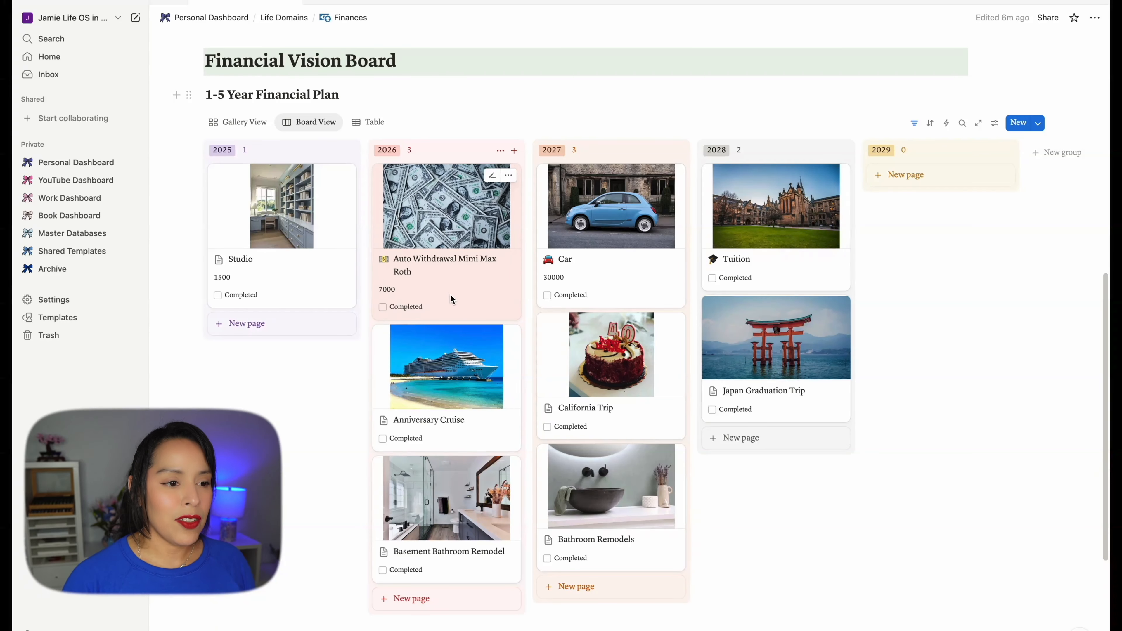
Rename the Anniversary Cruise card in the 2026 column to "California For Wedding".
click(471, 382)
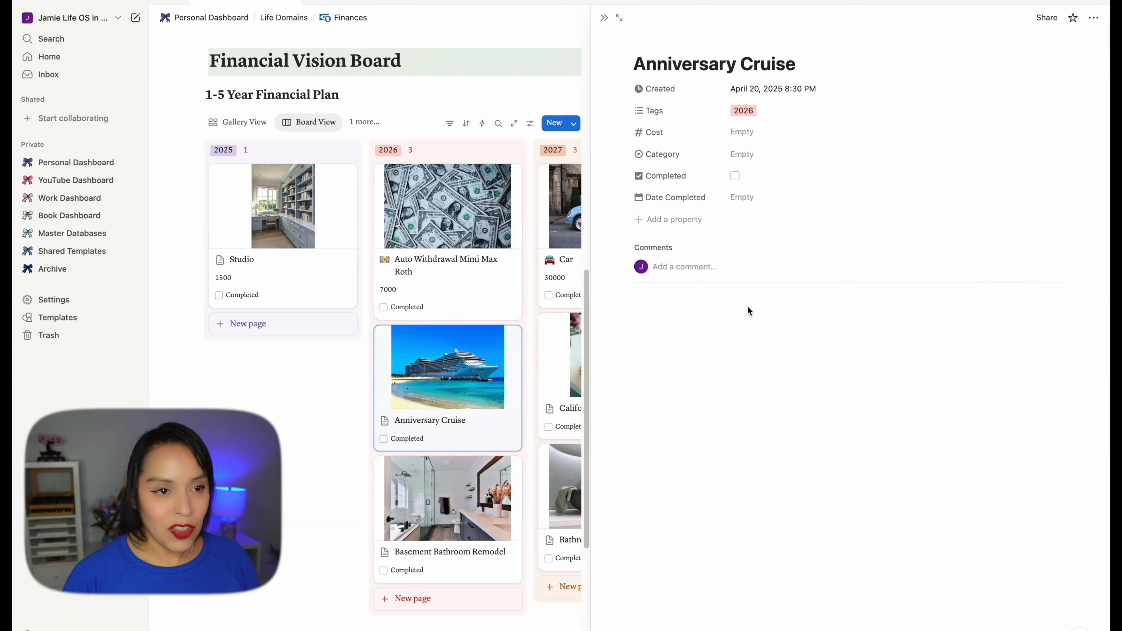
drag(795, 67, 632, 59)
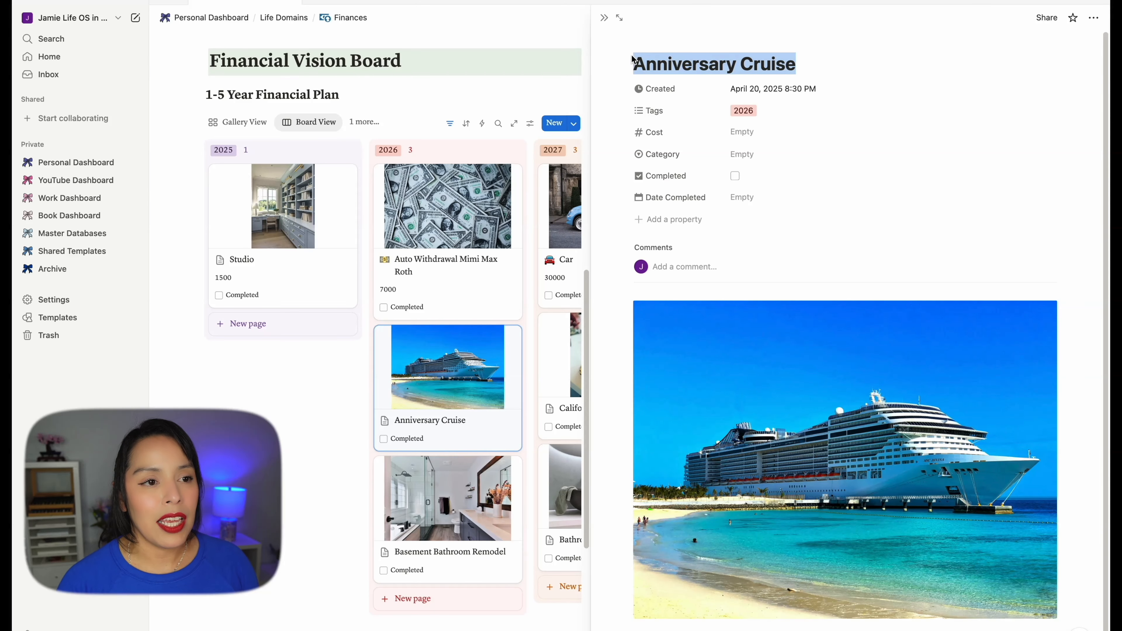
text(Cal)
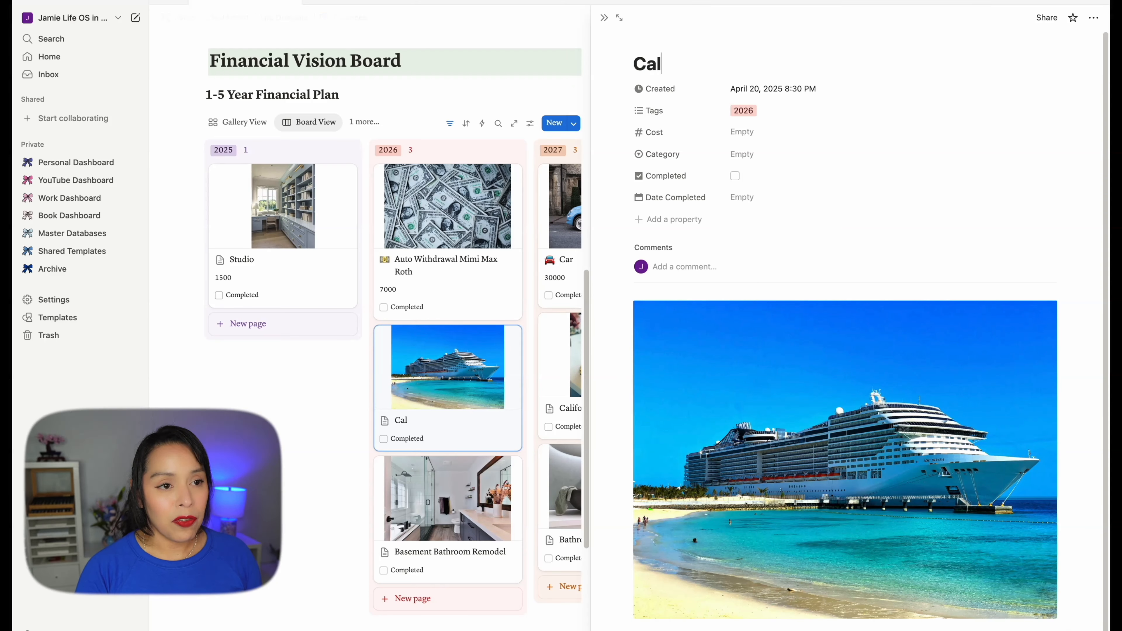
text(ifornia F)
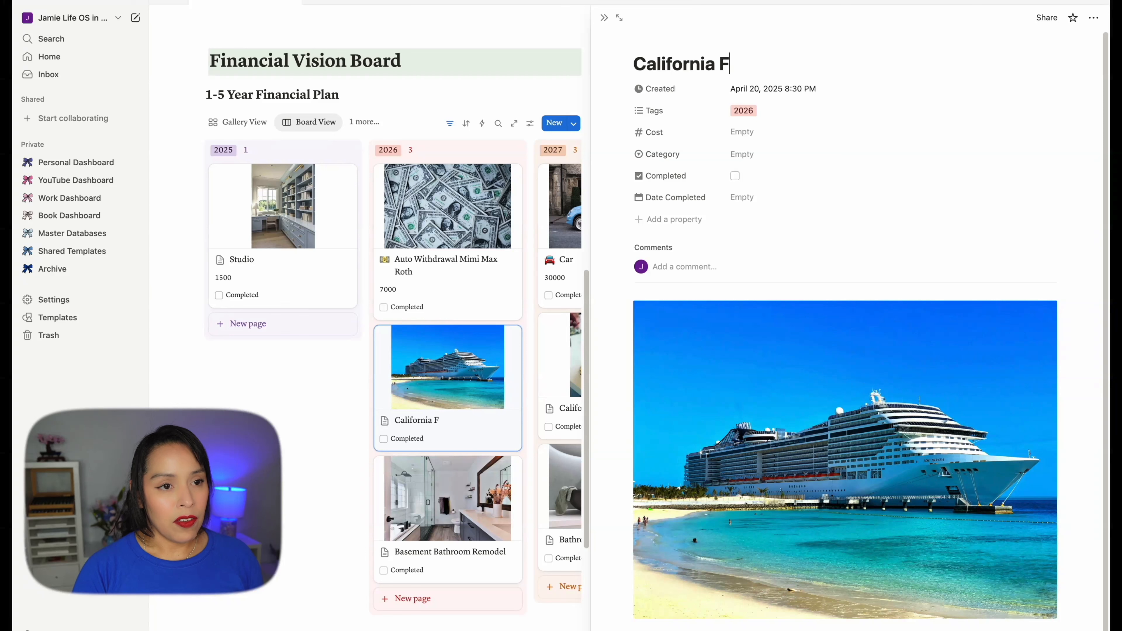
text(or Wedding)
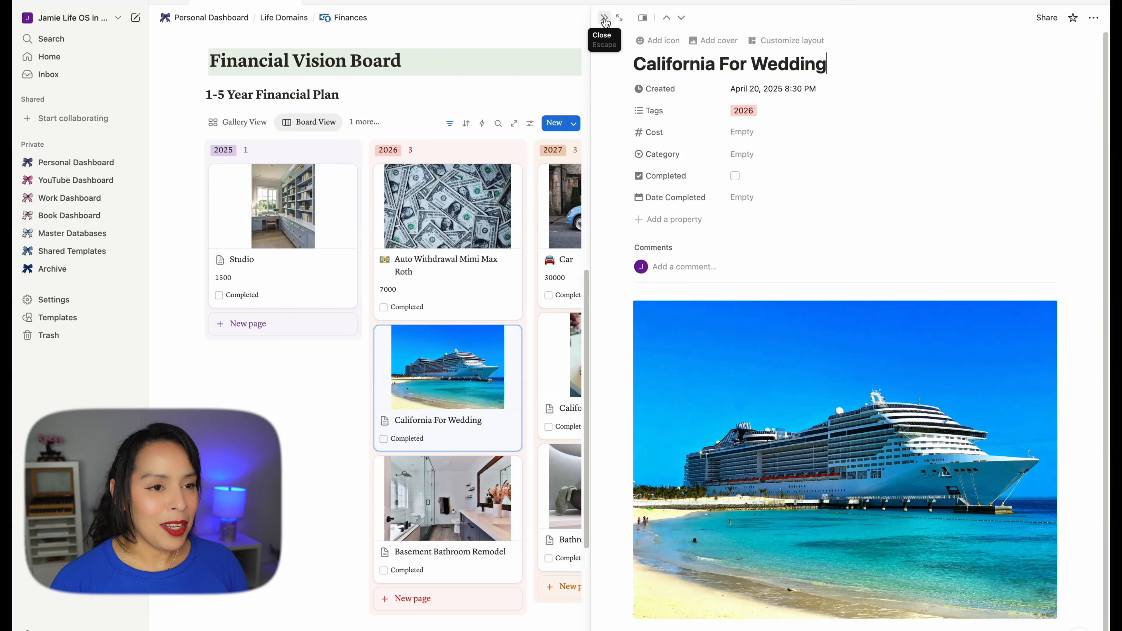
Replace the cruise picture on the California For Wedding page with an Unsplash photo of a decorated wedding table, and close the page.
right_click(742, 351)
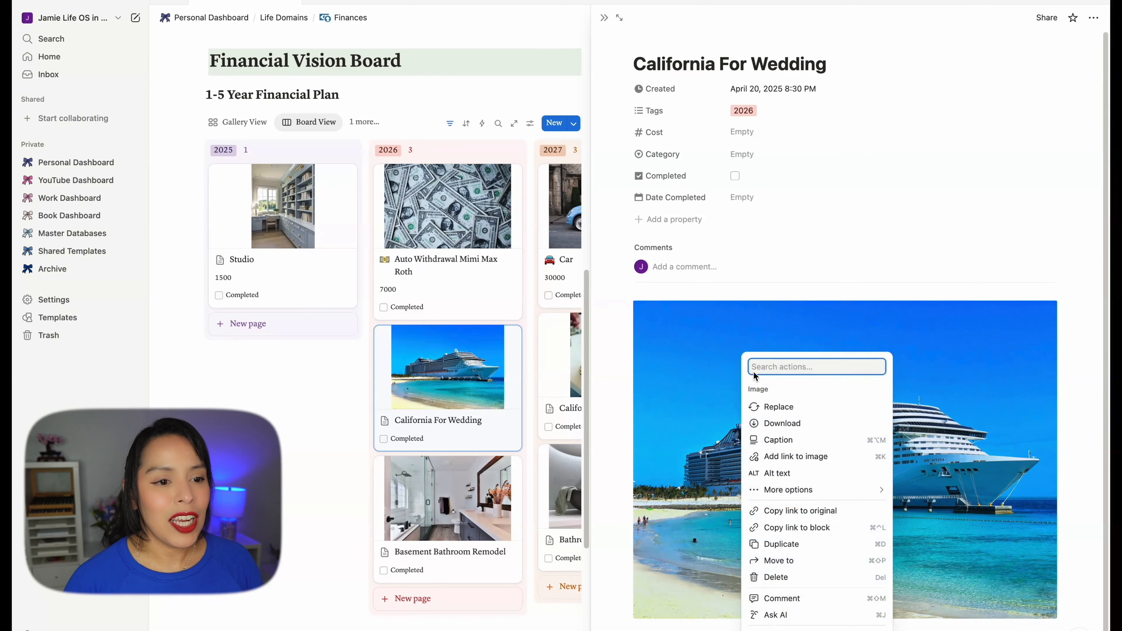
click(735, 428)
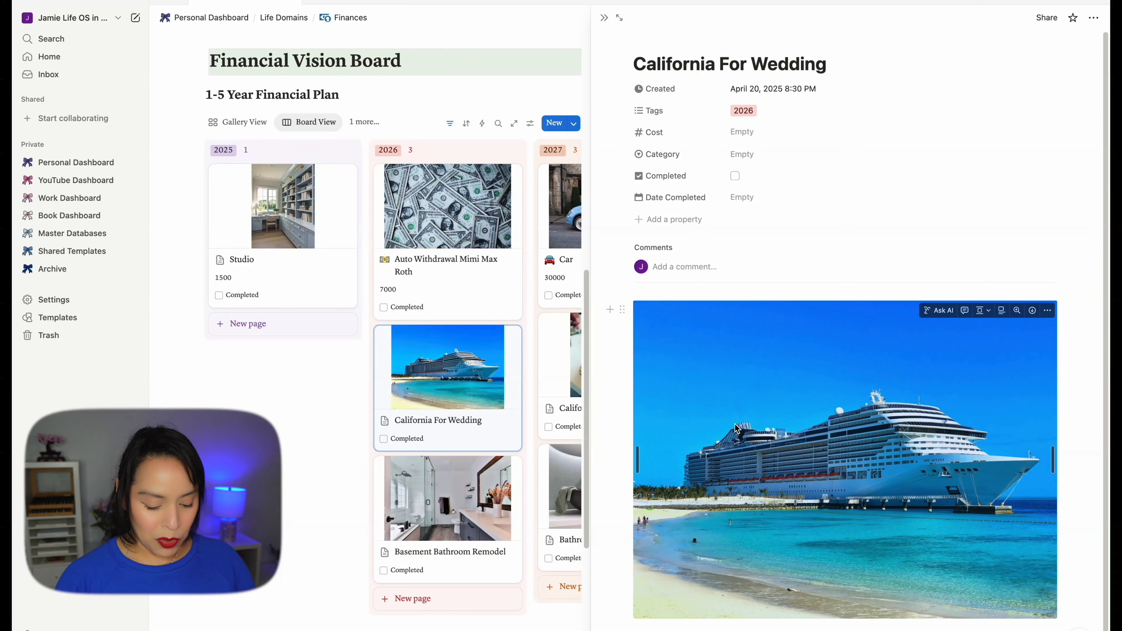
key(BackSpace)
click(741, 358)
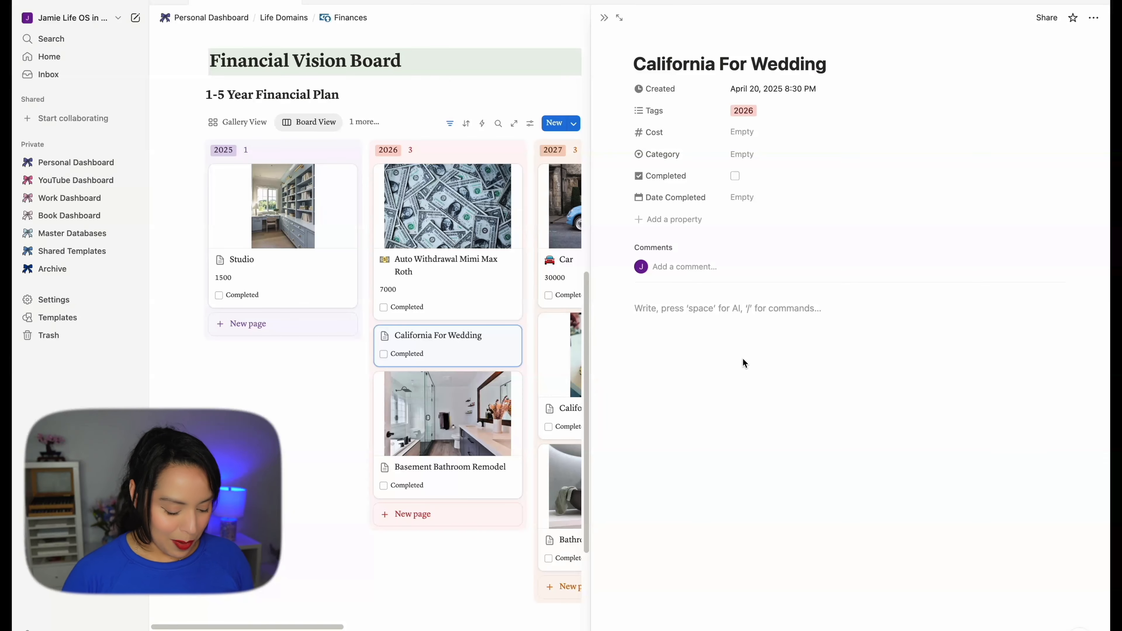
text(/im)
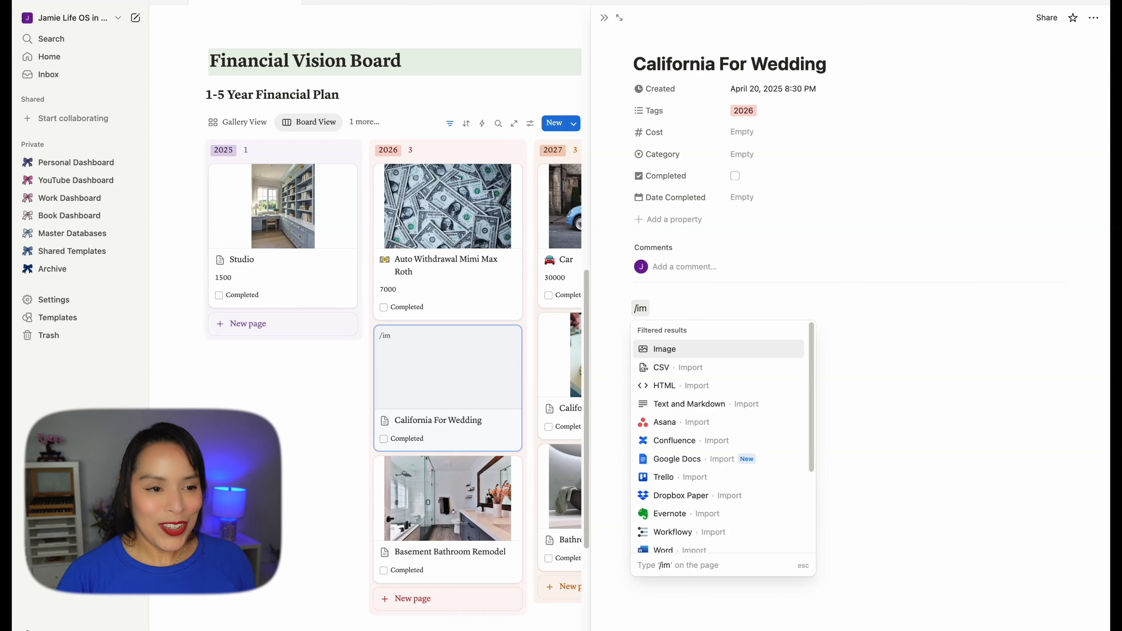
key(Return)
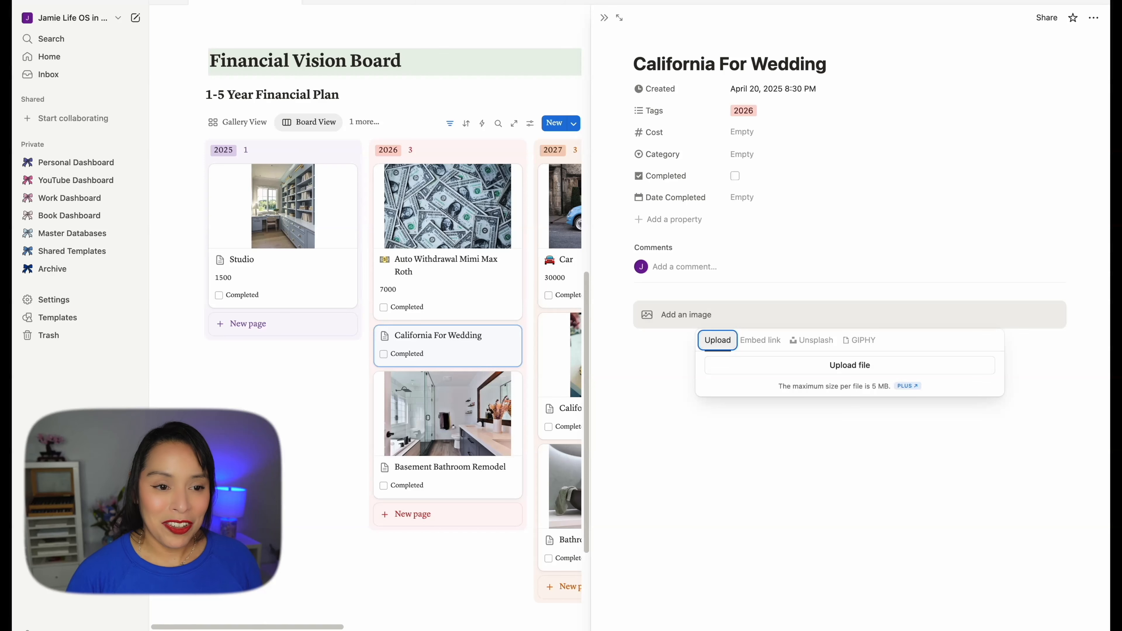
click(812, 339)
text(wedd)
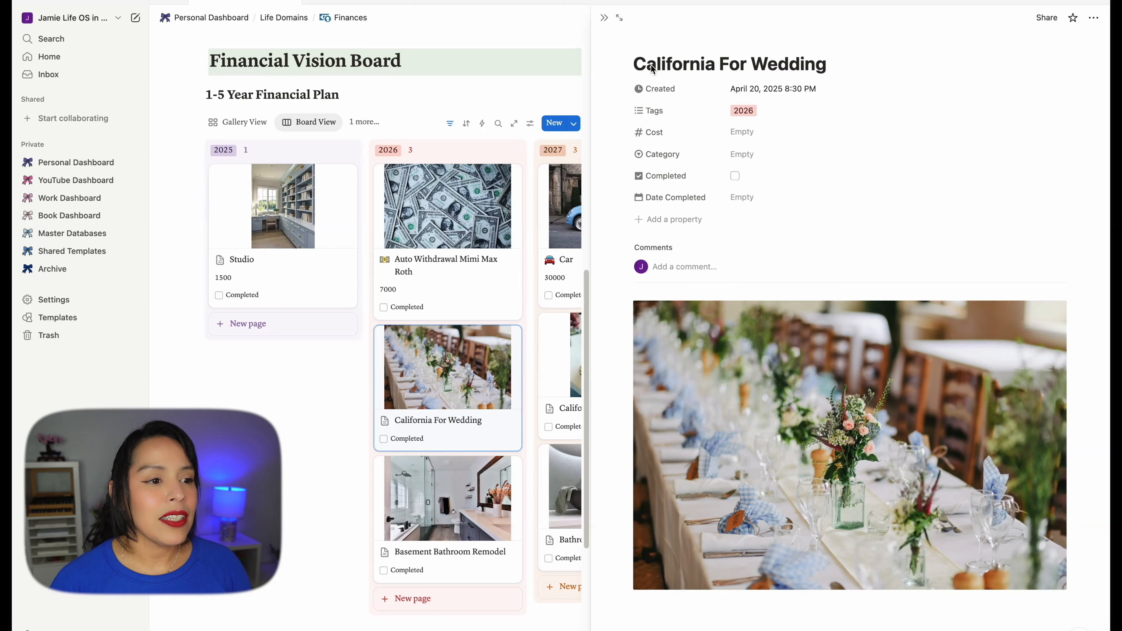
click(604, 18)
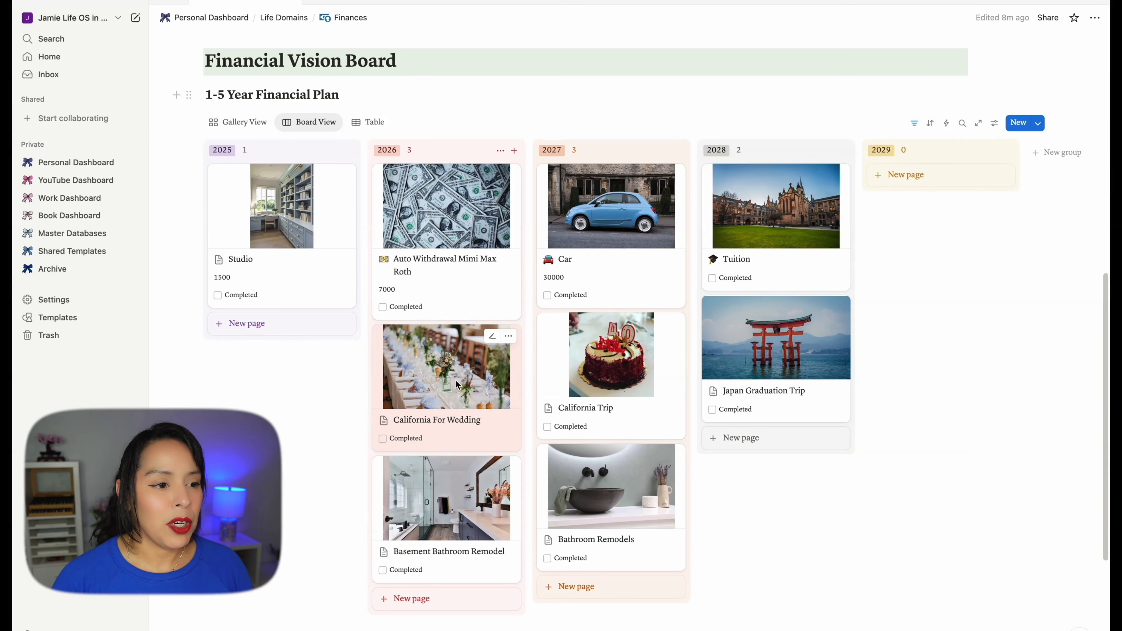
Set the cost of the California For Wedding card to 5000 and return to the board.
click(451, 391)
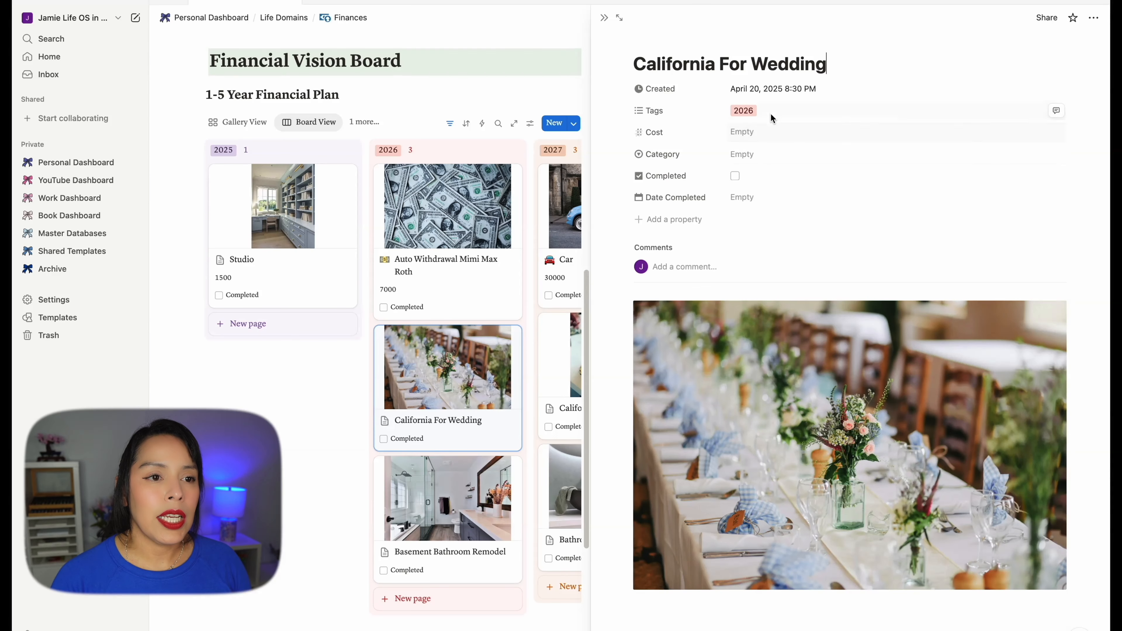
click(767, 130)
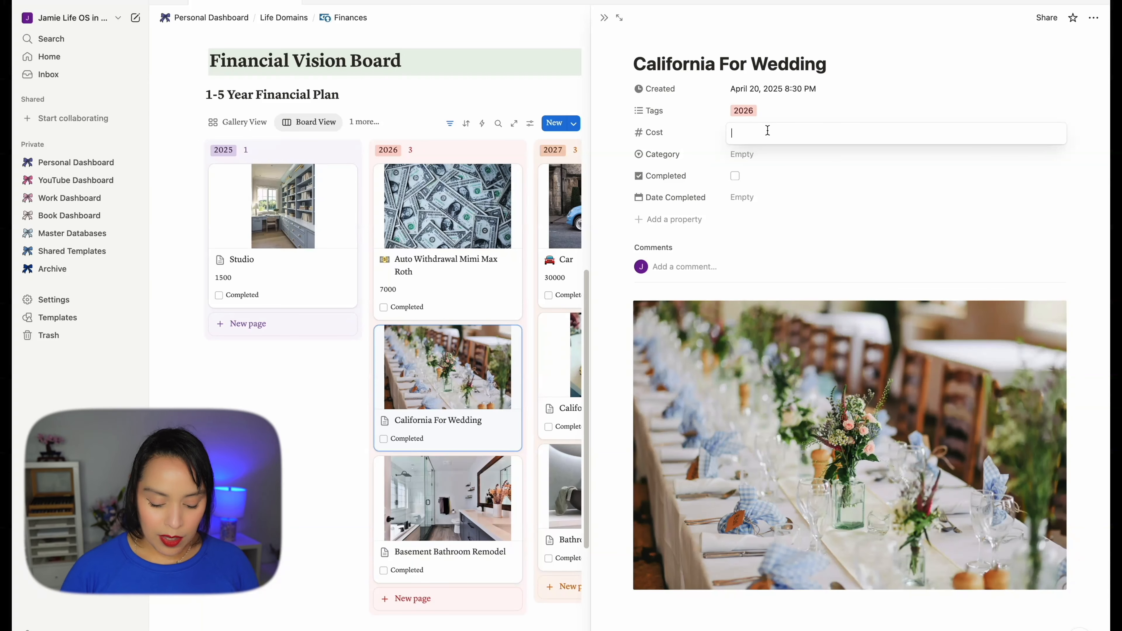
text(5000)
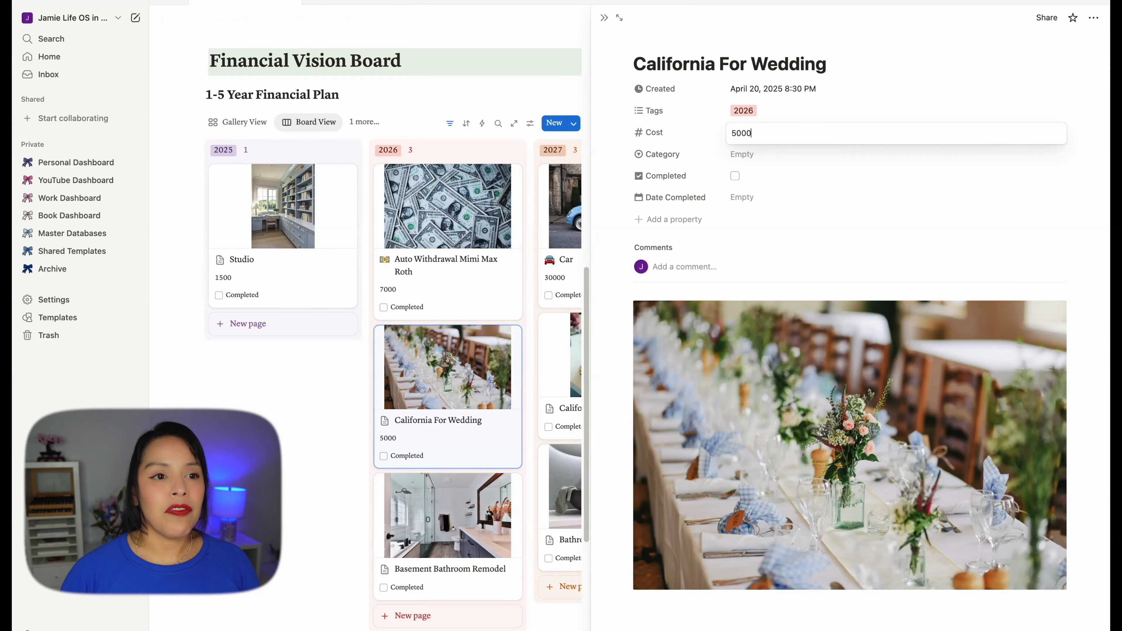
key(Return)
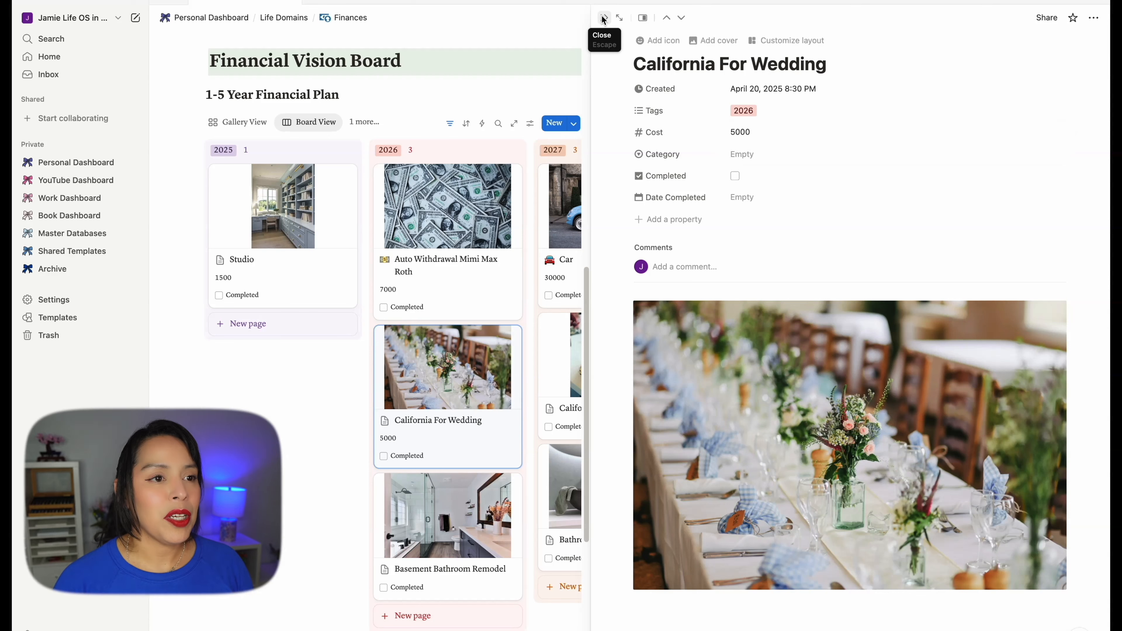
click(604, 19)
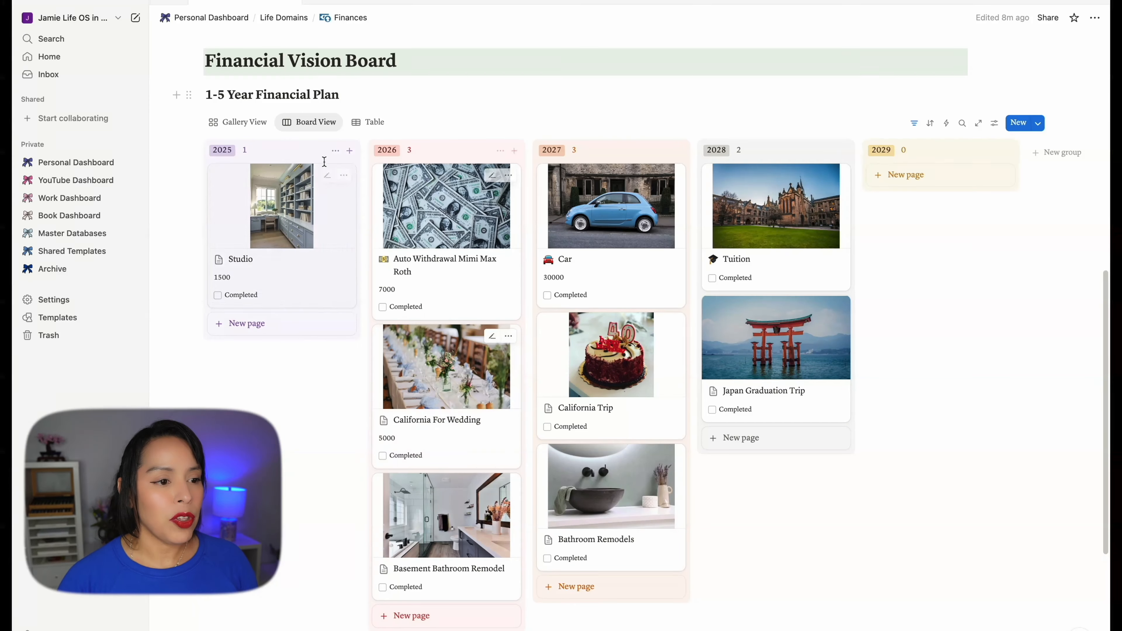
Switch to the YNAB plan and add a category to Savings Goals named with the person's first name and "Wedding".
click(51, 1)
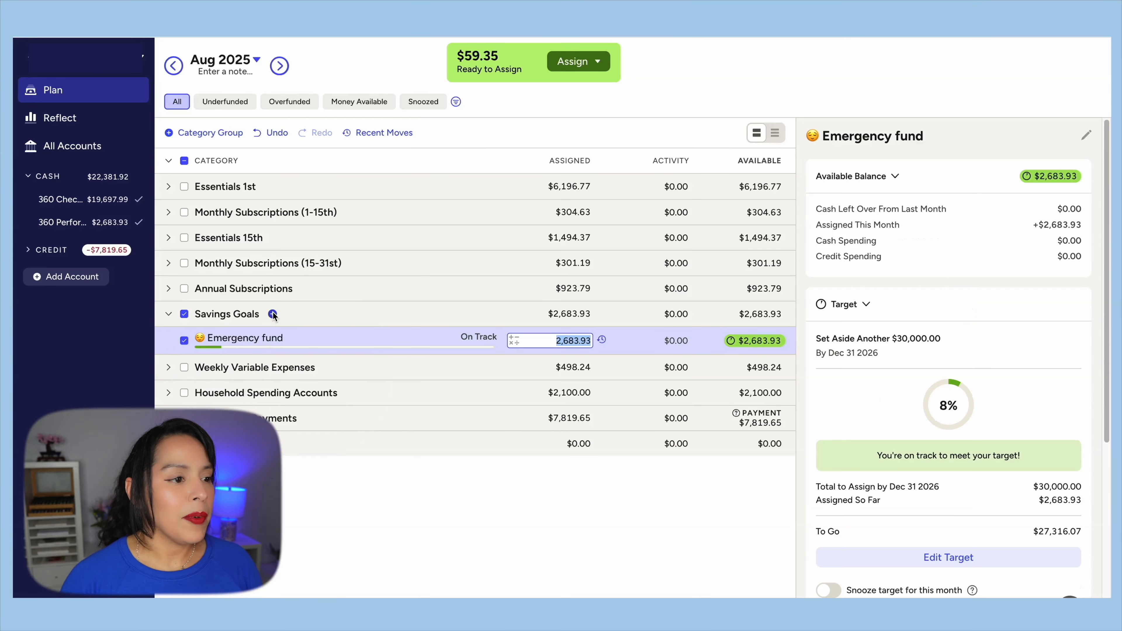
click(274, 315)
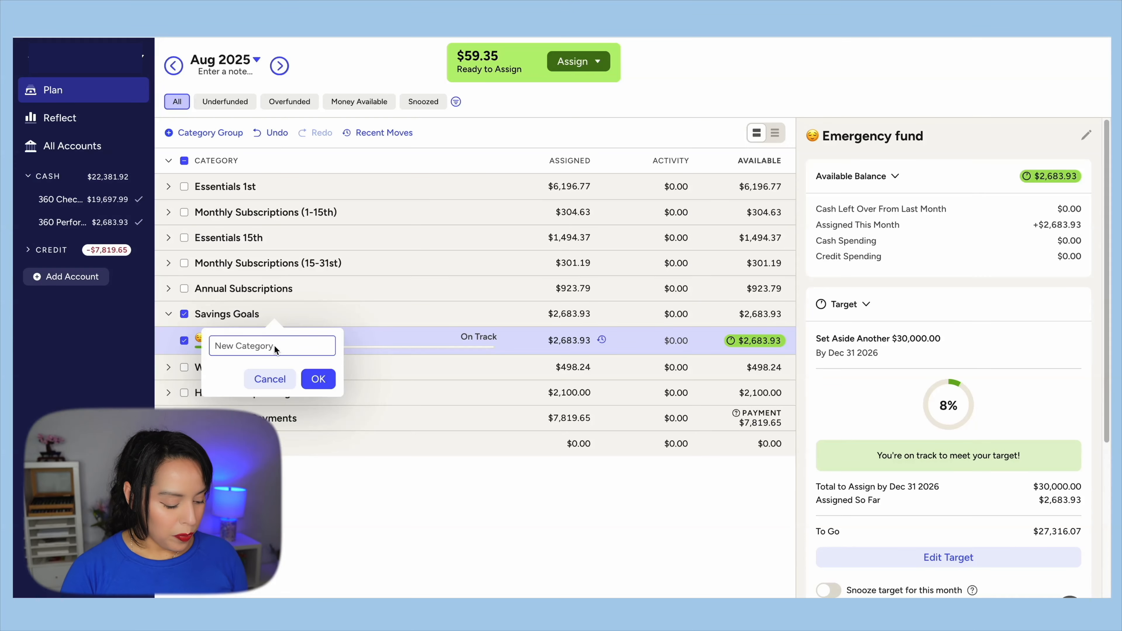
text(Jill's We)
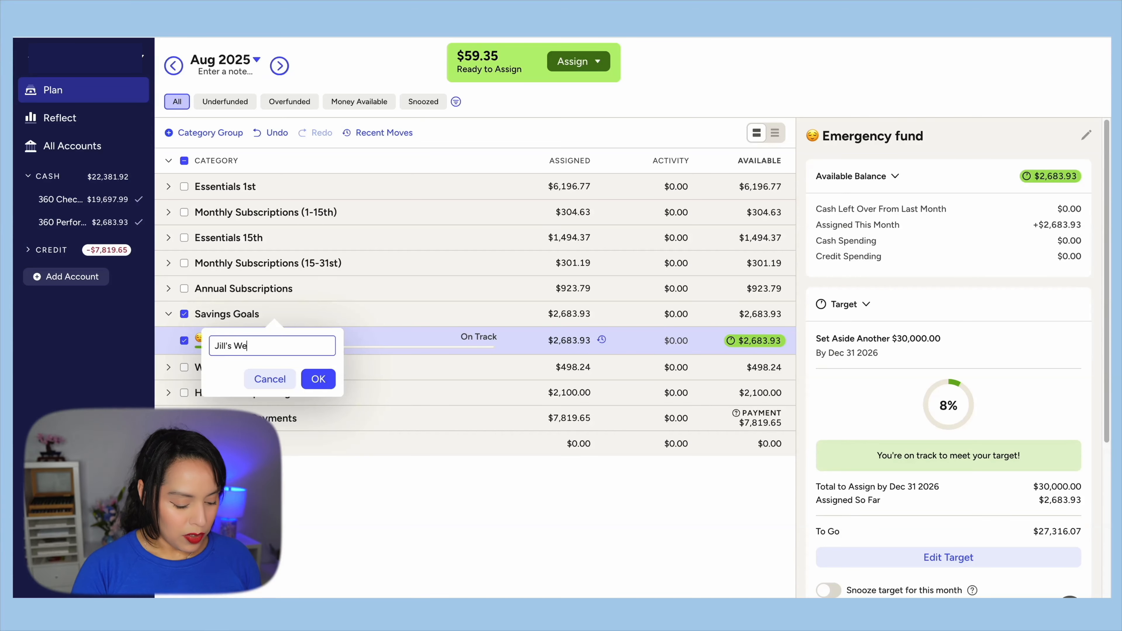
text(dding)
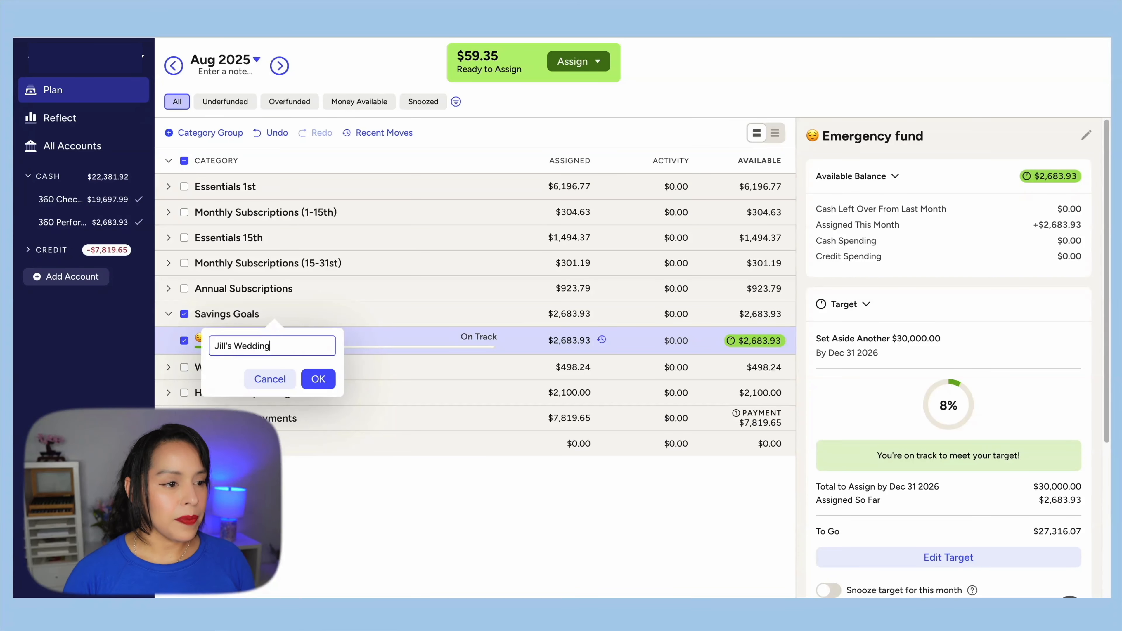
click(314, 379)
Add a category named "Studio Upgrades" to the Savings Goals group.
click(273, 314)
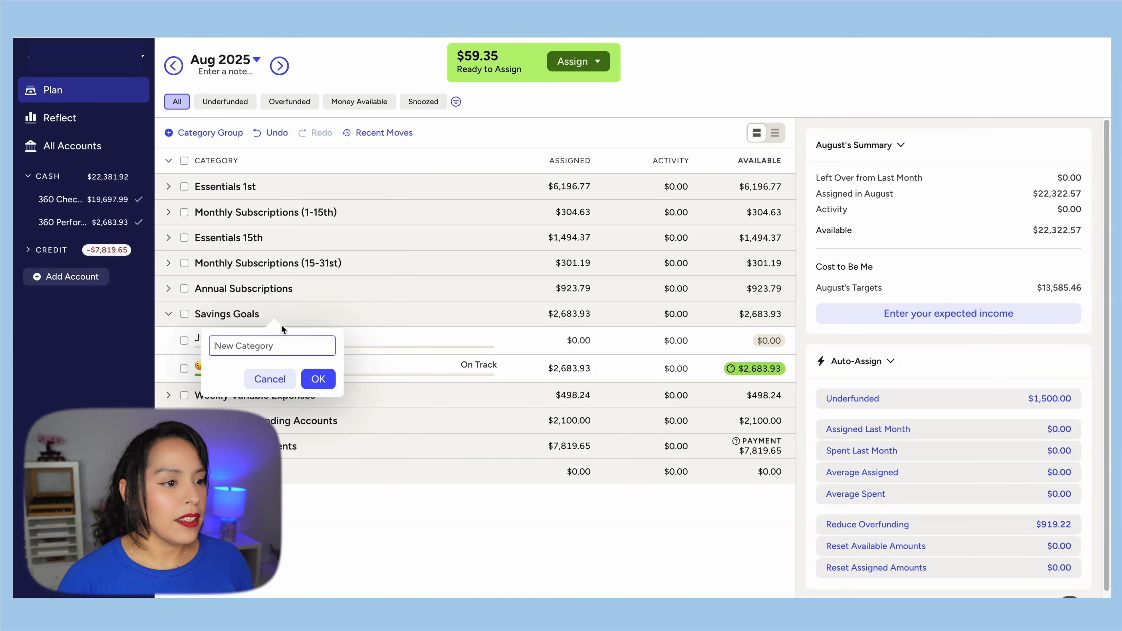
text(Stud)
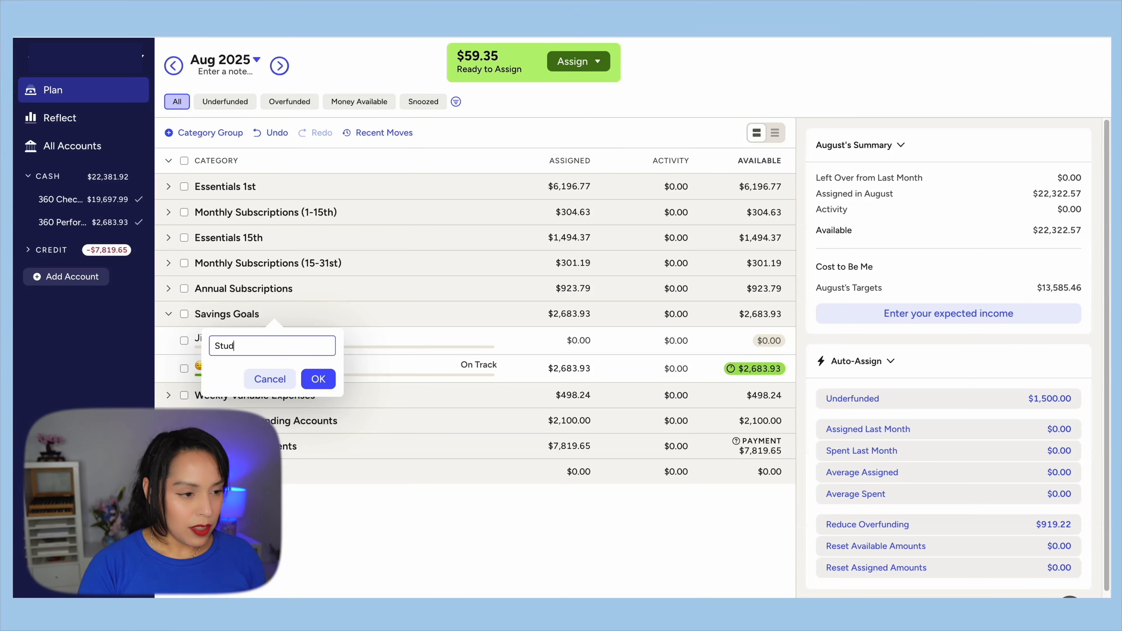
text(io Ulpgrades)
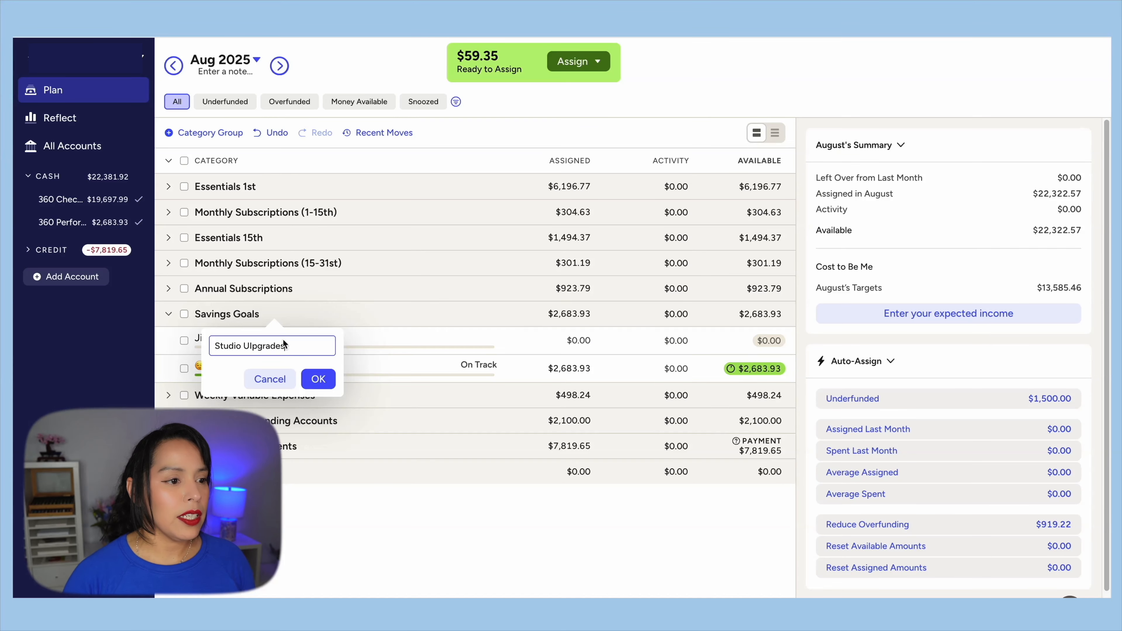
click(253, 346)
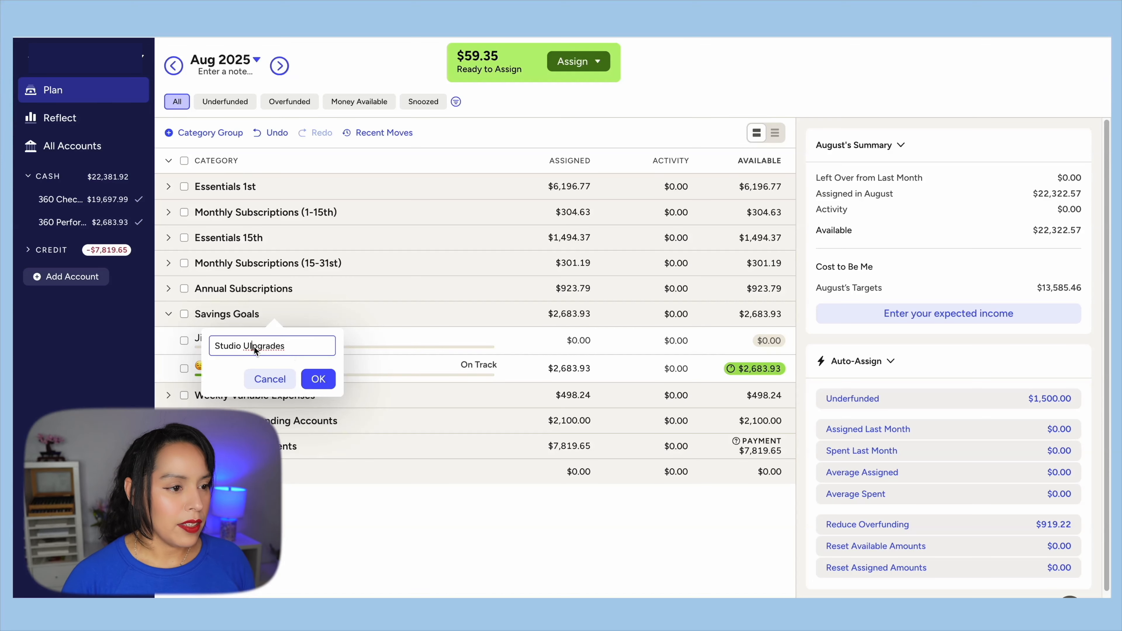
key(BackSpace)
click(309, 378)
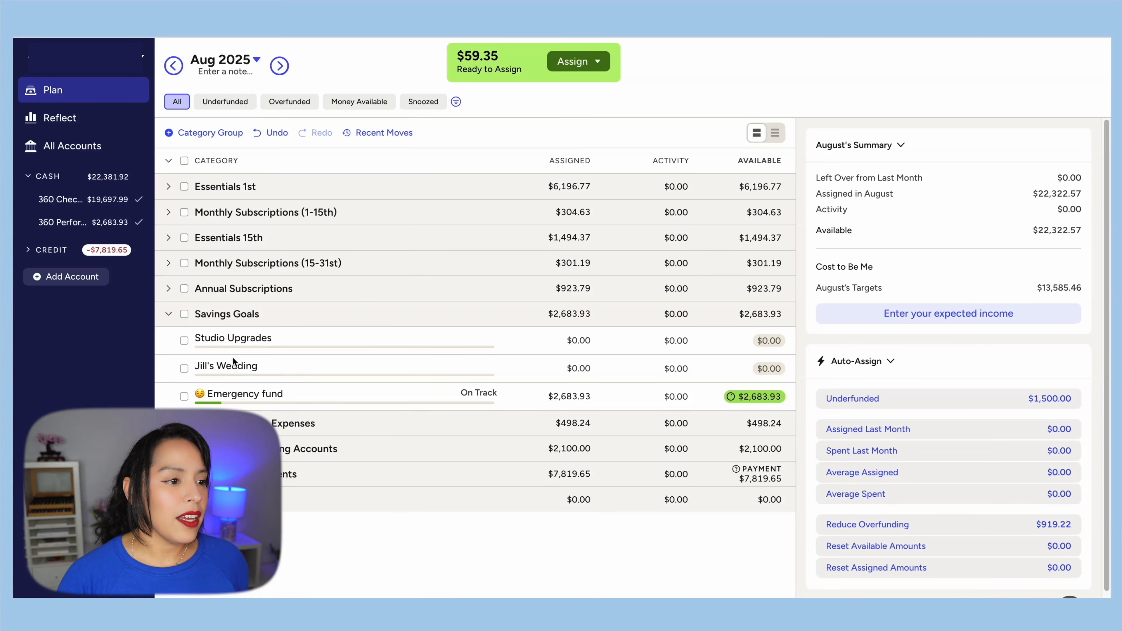
Add the default yellow bride-with-veil emoji to the start of the wedding category's name in Savings Goals.
click(230, 365)
click(221, 366)
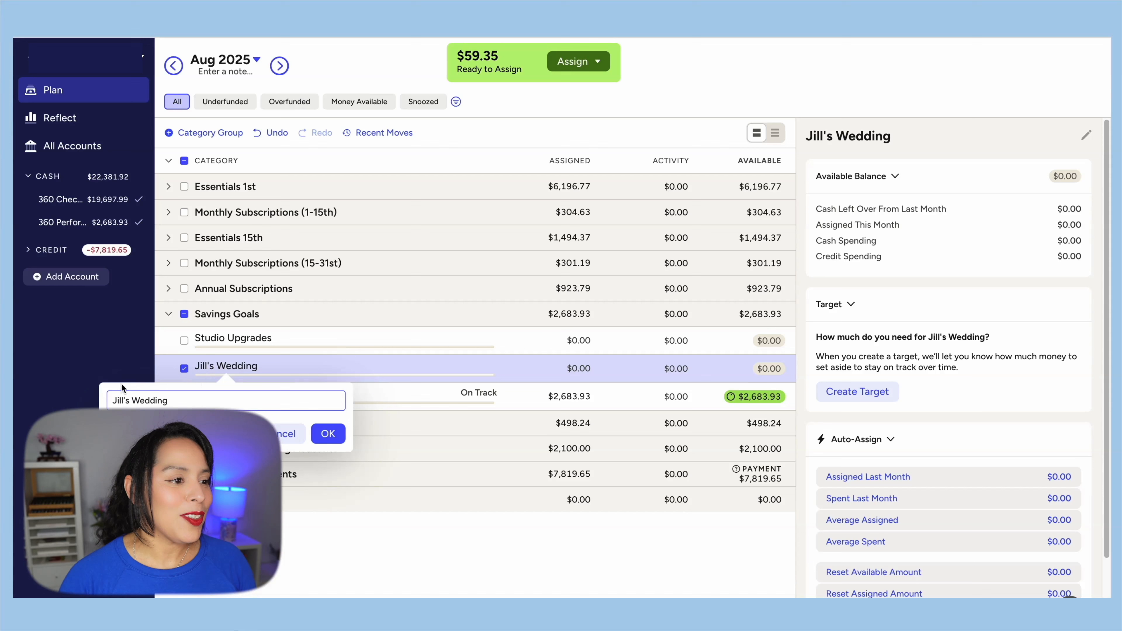
click(117, 400)
key(ctrl+super+space)
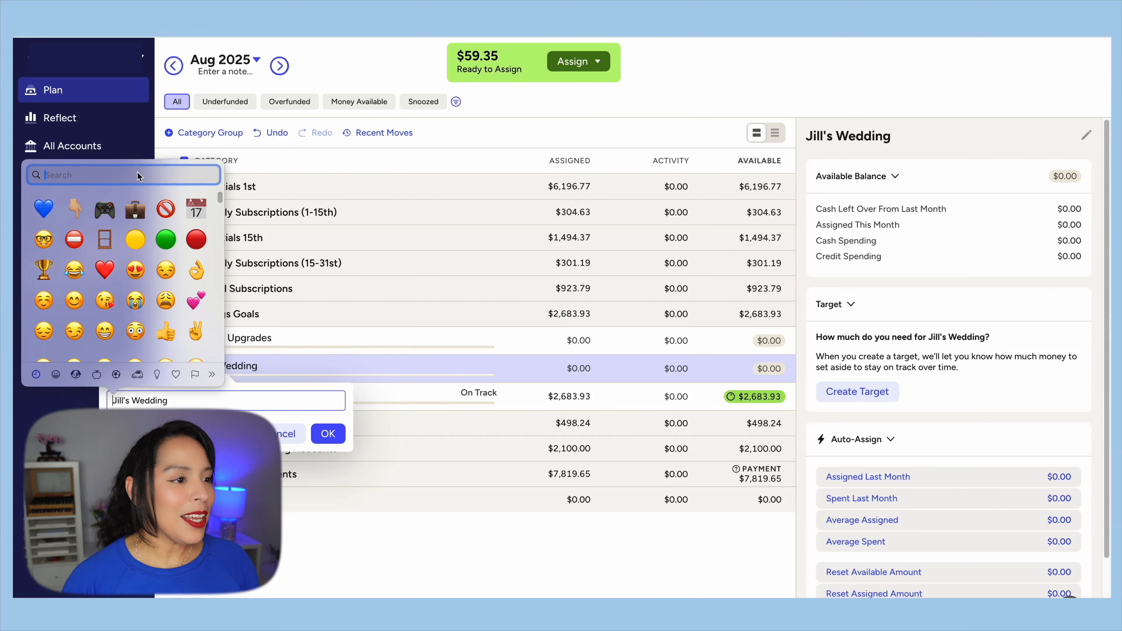
text(wedding)
click(105, 207)
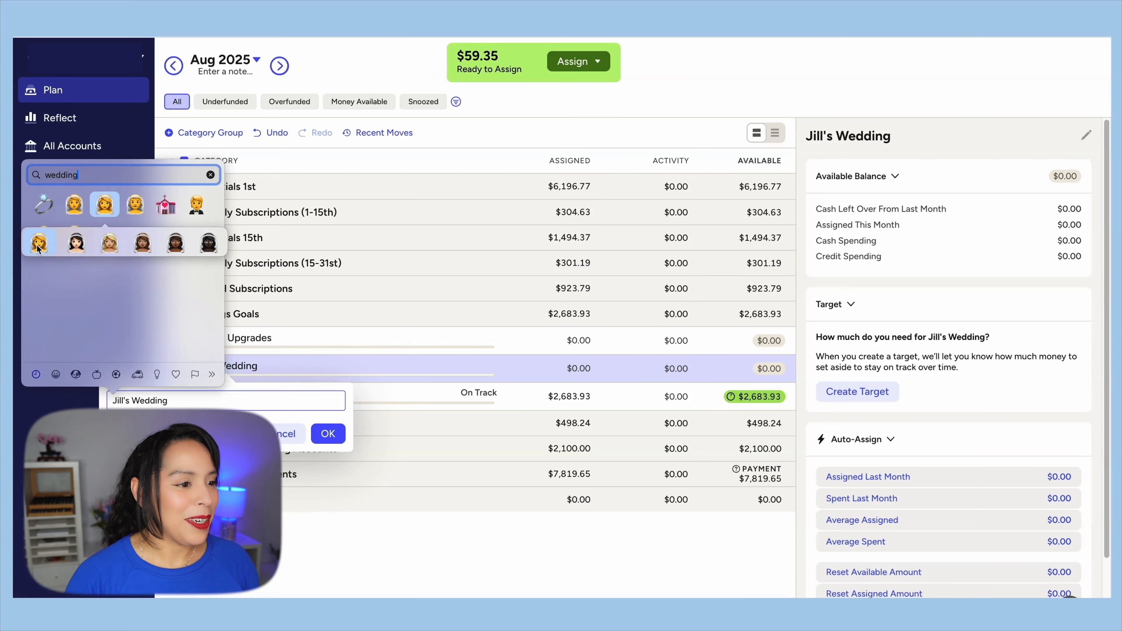
click(38, 243)
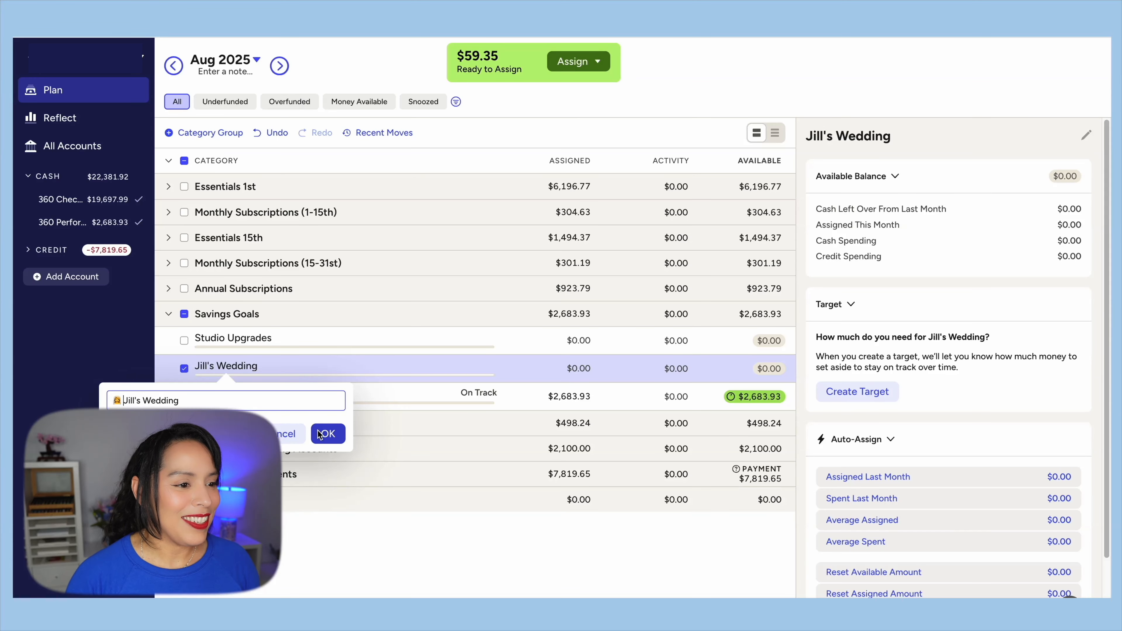
click(326, 433)
Add a film projector emoji to the start of the Studio Upgrades category name.
click(251, 337)
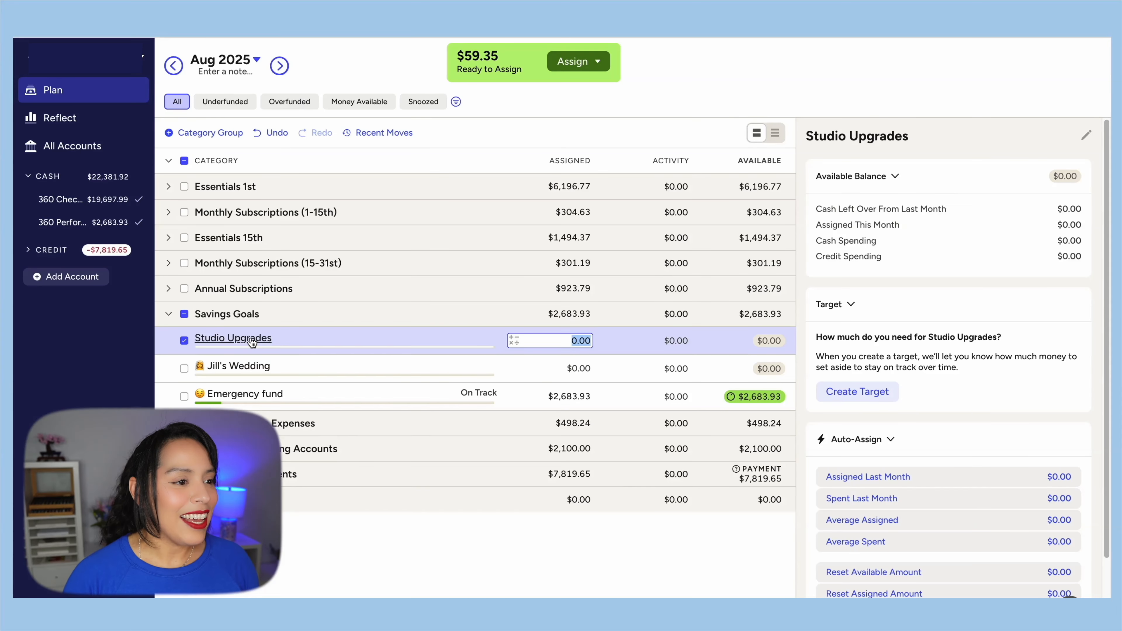
click(121, 372)
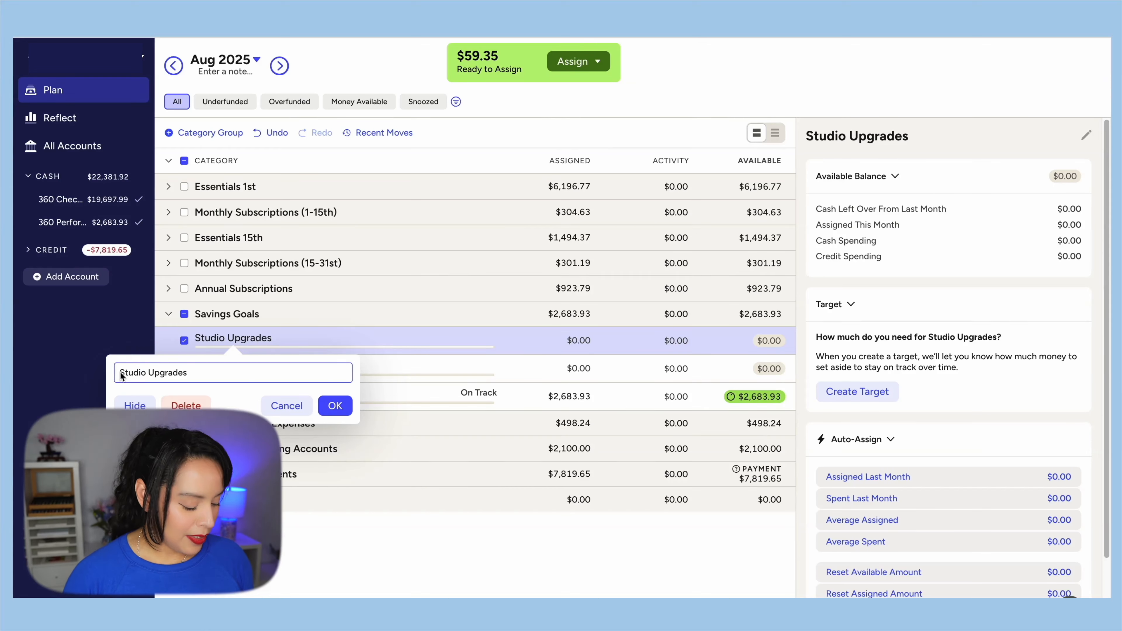
key(ctrl+super+space)
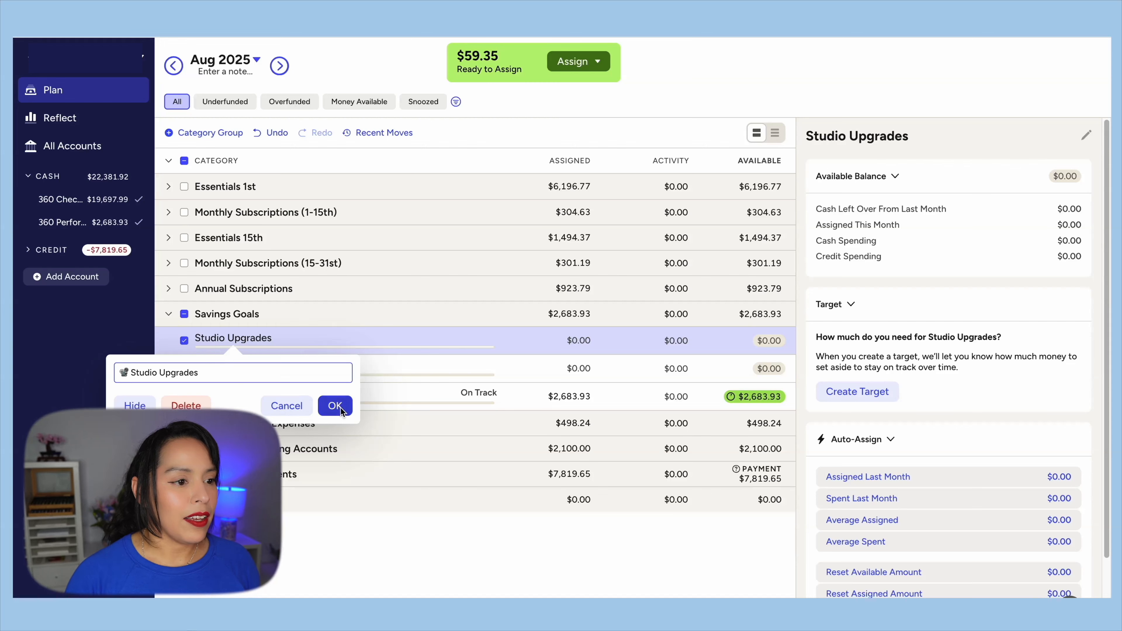
click(335, 405)
Reorder Savings Goals as Emergency fund, the wedding category and Studio Upgrades, refreshing the page when the error appears.
drag(319, 393, 316, 334)
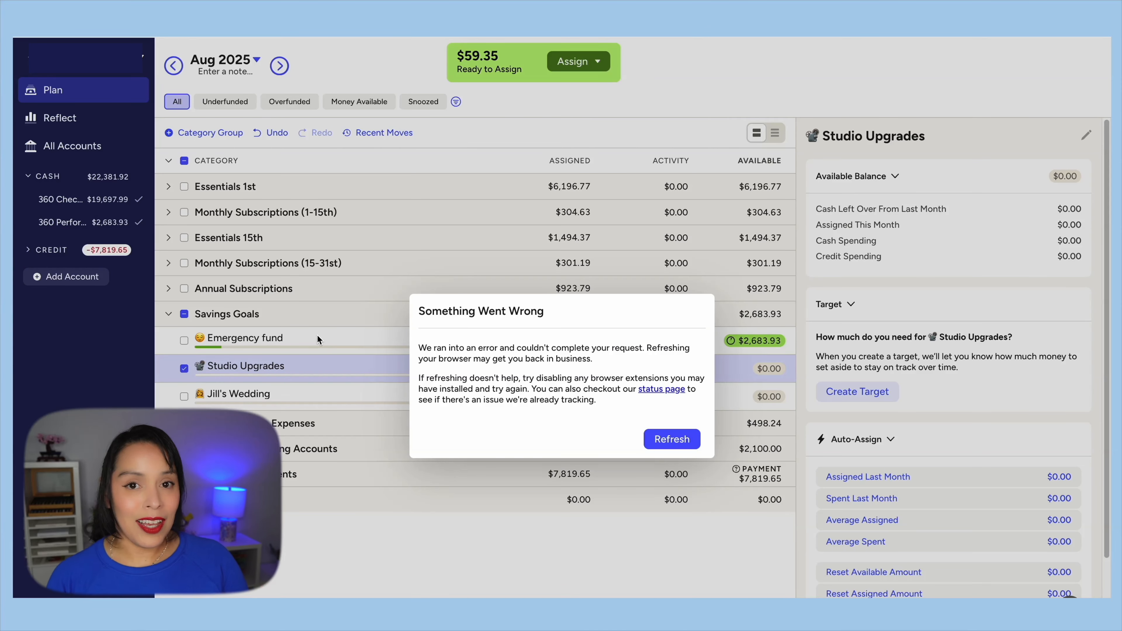
click(672, 439)
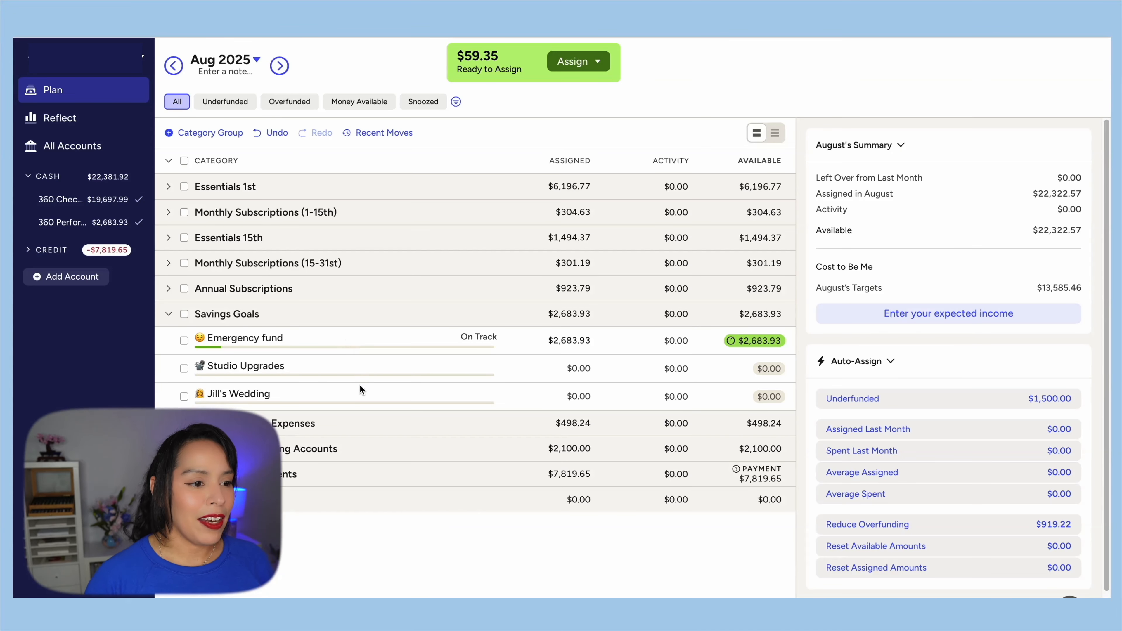
drag(360, 392, 366, 359)
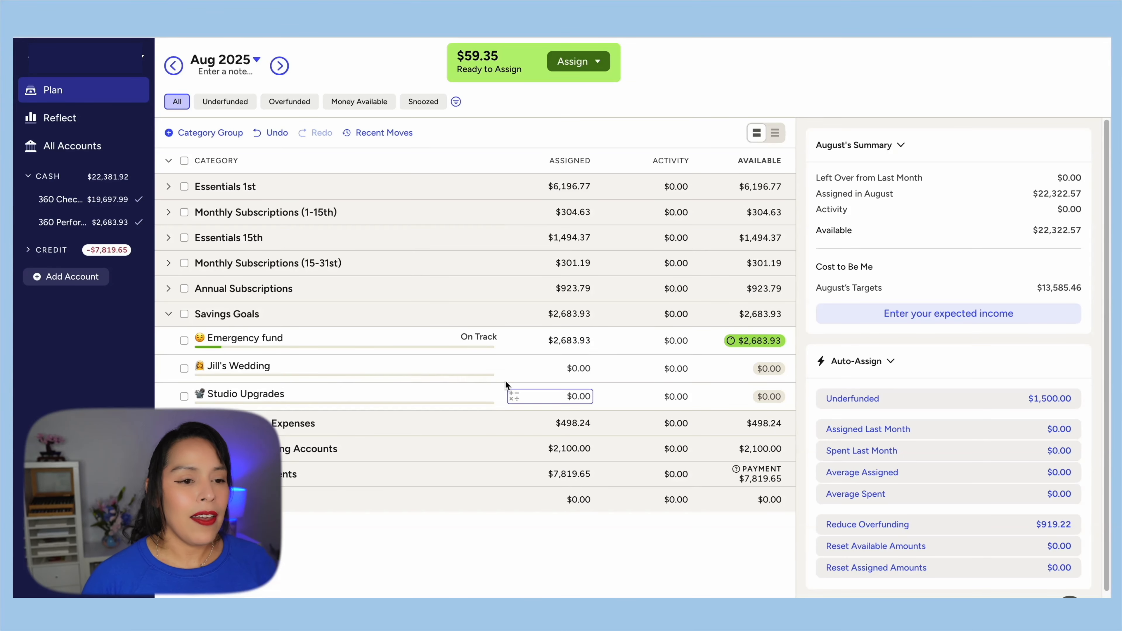
Create a custom target for the wedding category with an amount of $5,000.00, using the set-aside option.
click(304, 363)
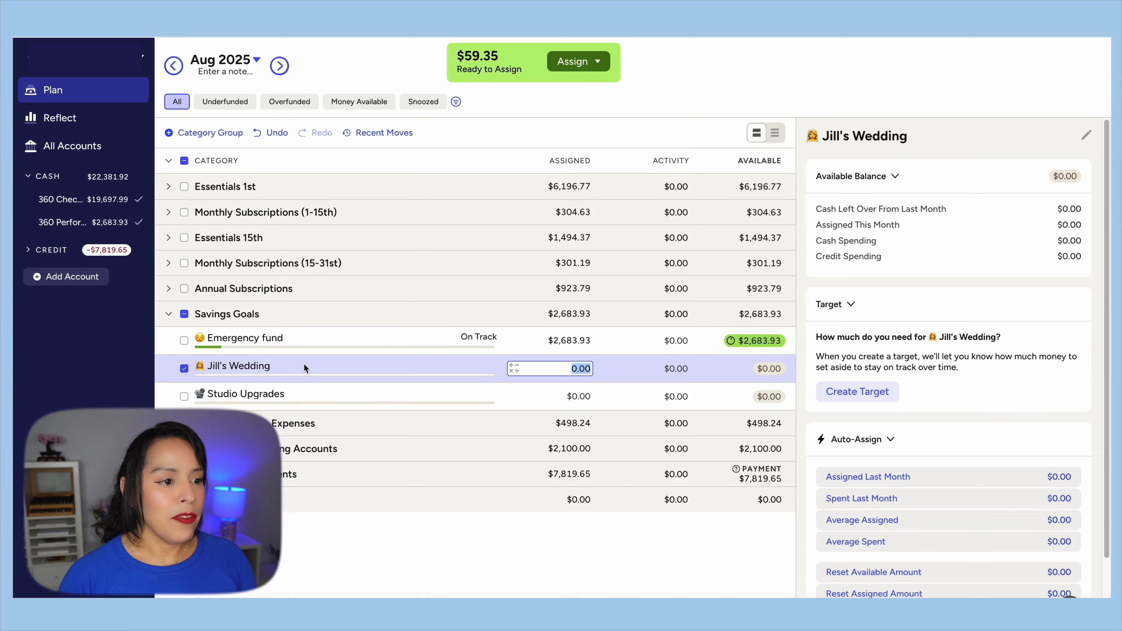
click(860, 392)
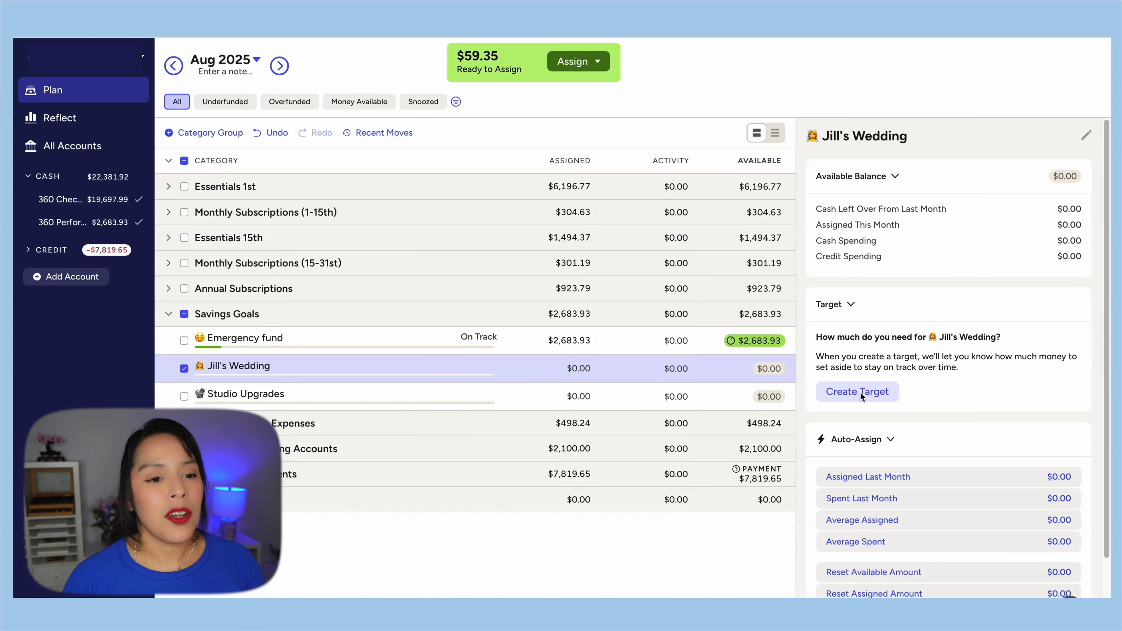
click(1050, 341)
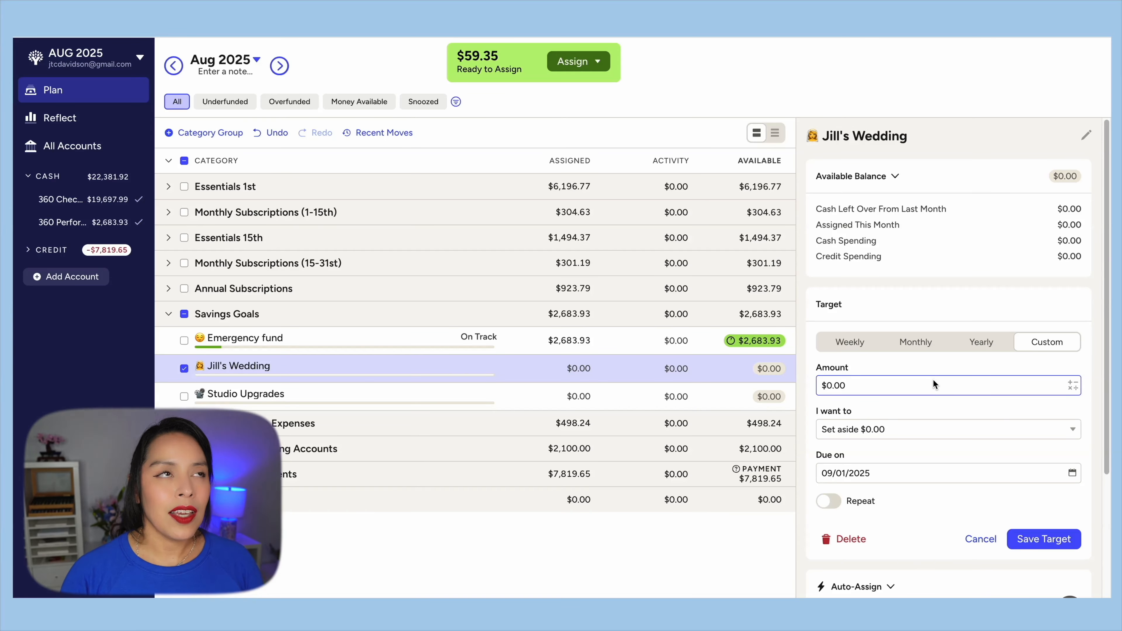
click(931, 383)
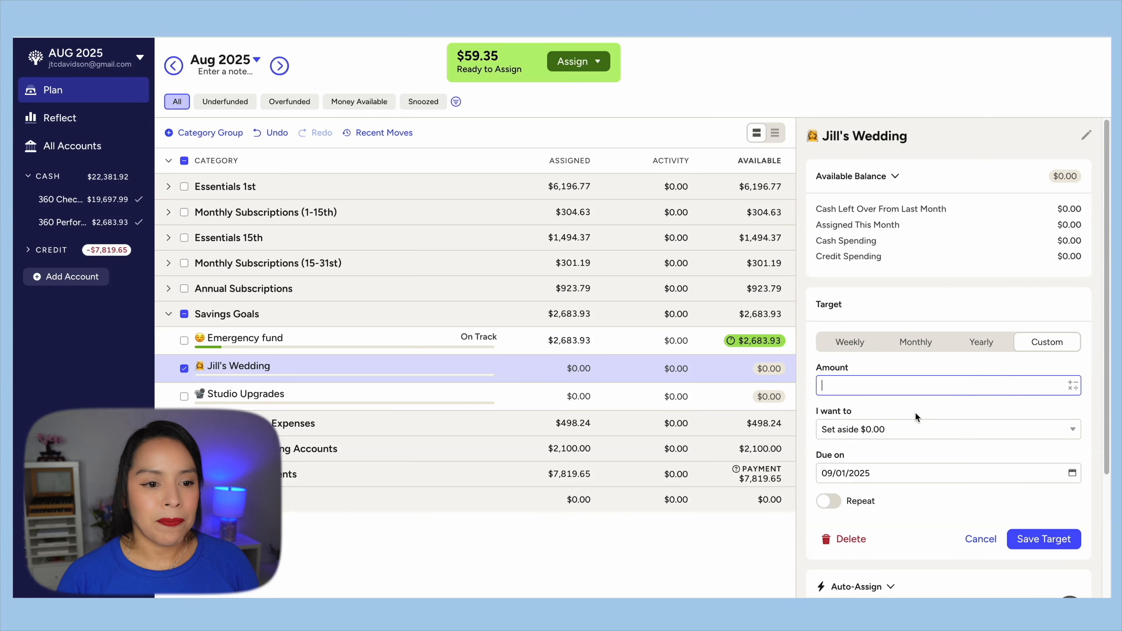
text(5000)
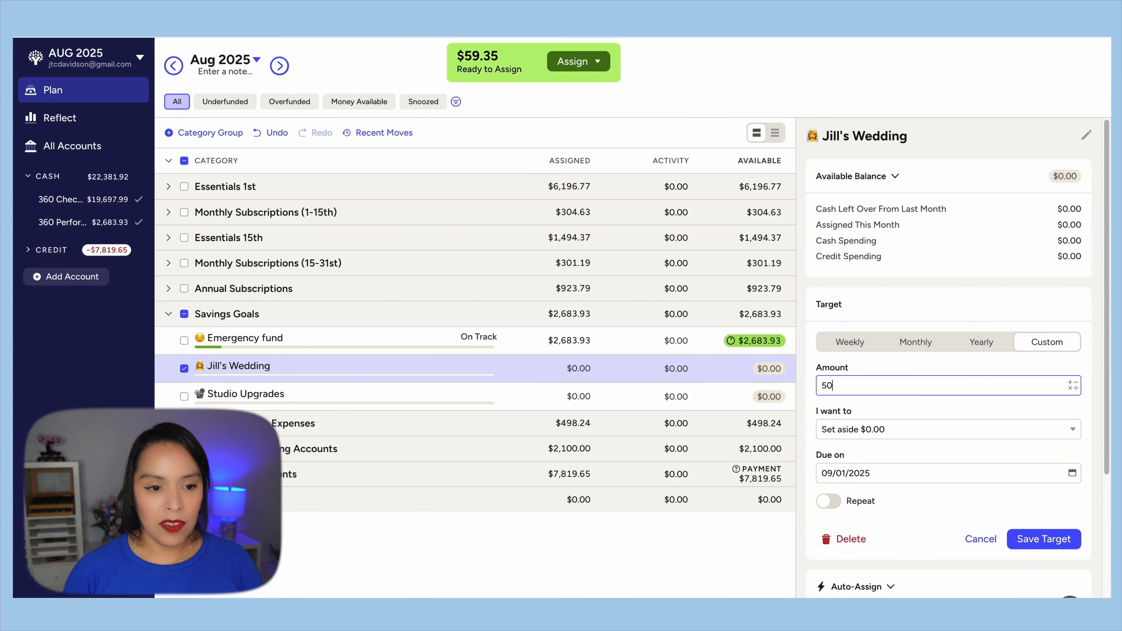
click(905, 430)
click(933, 455)
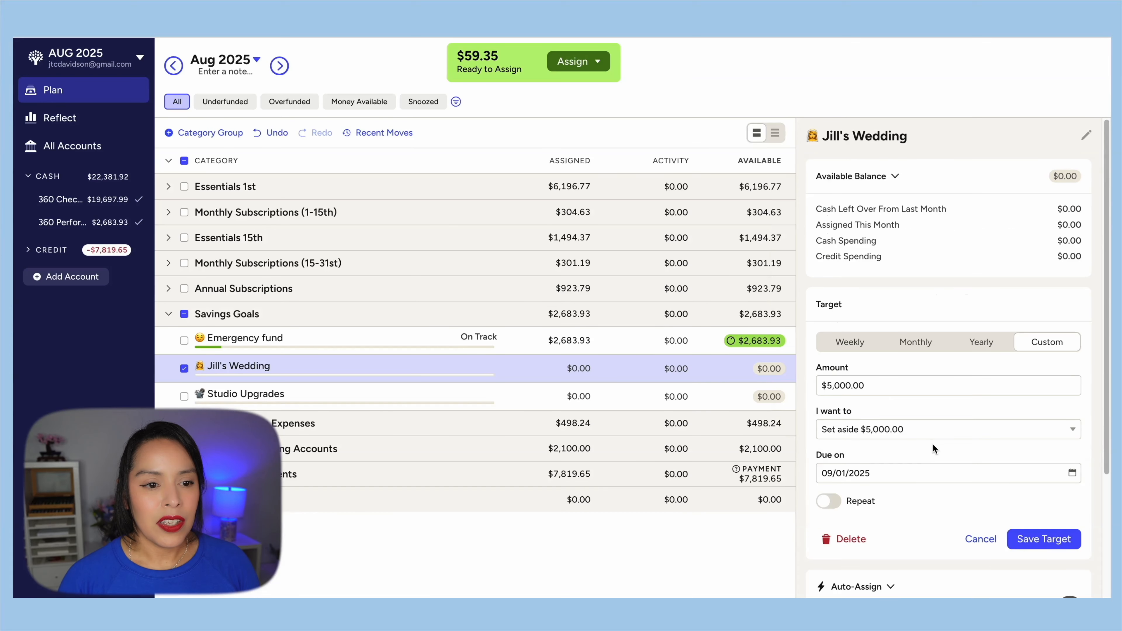
Set the wedding target's due date to 04/01/2026 and save the target.
click(906, 478)
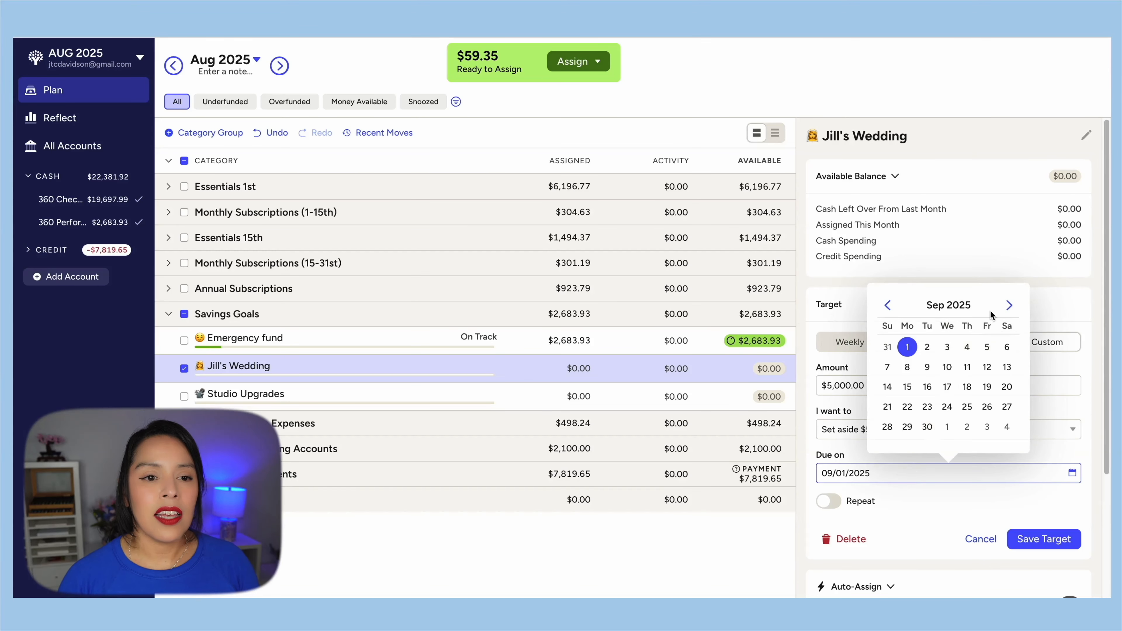
click(1009, 305)
click(1009, 305)
click(1009, 305)
click(1009, 304)
click(1009, 305)
click(1009, 305)
click(1009, 305)
click(1008, 305)
click(887, 305)
click(947, 348)
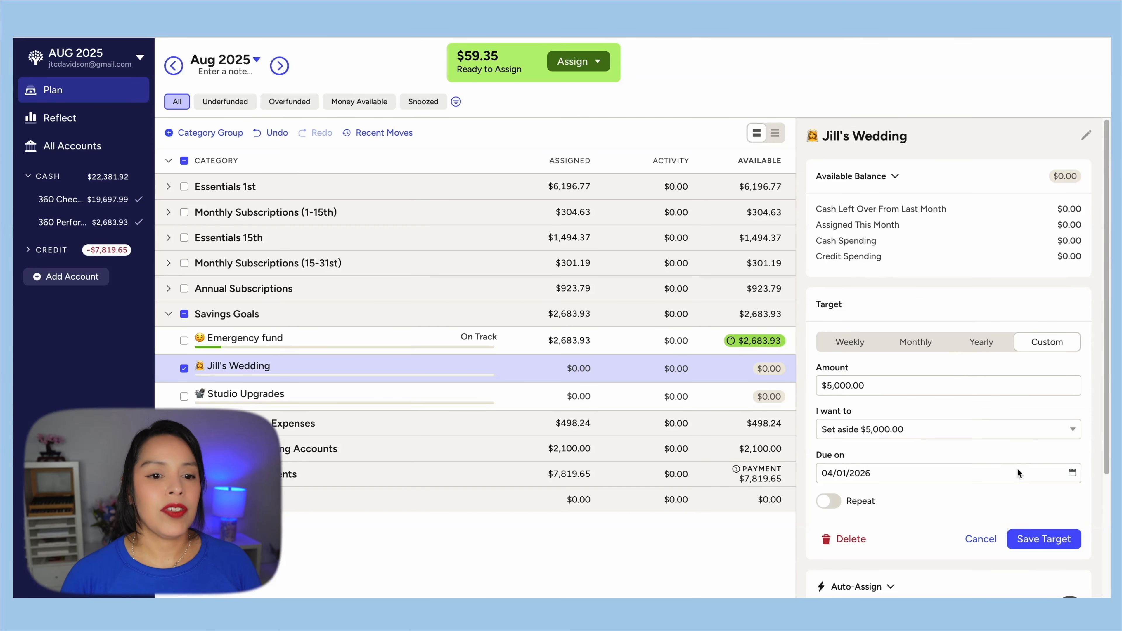
click(1058, 535)
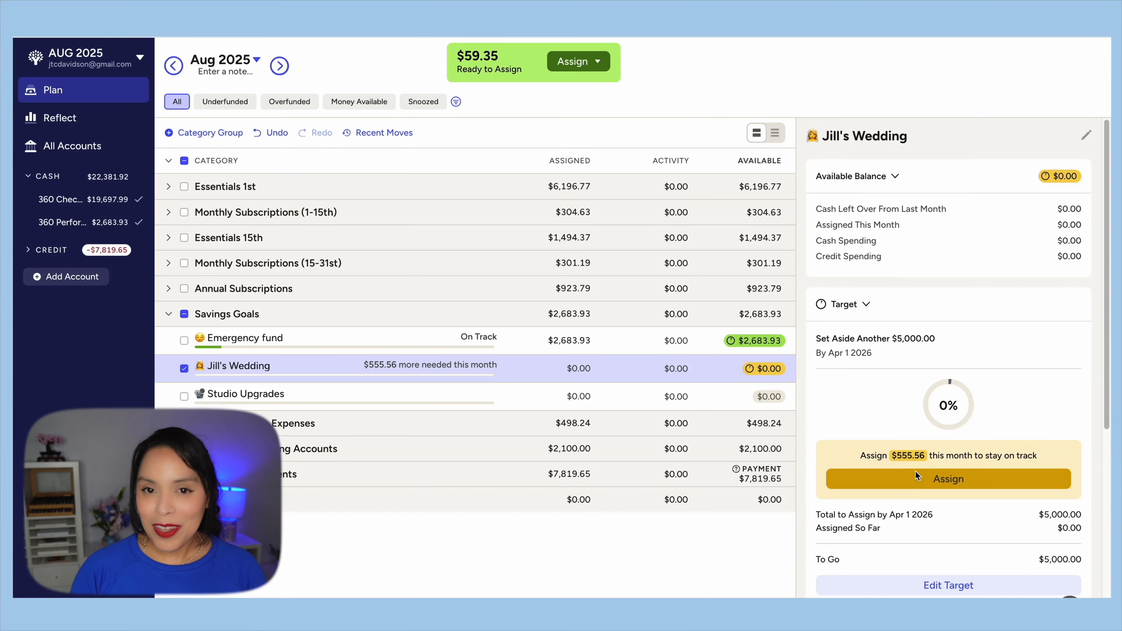
Create and save a custom target for Studio Upgrades to set aside $1,500.00, due on 11/15/2025.
click(381, 393)
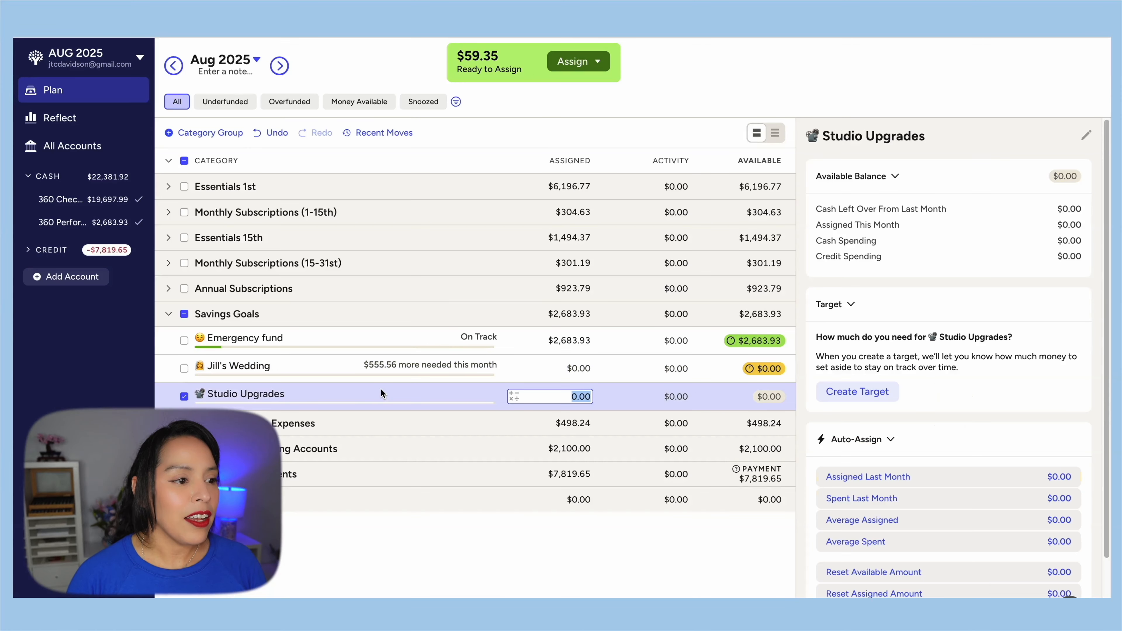
click(877, 392)
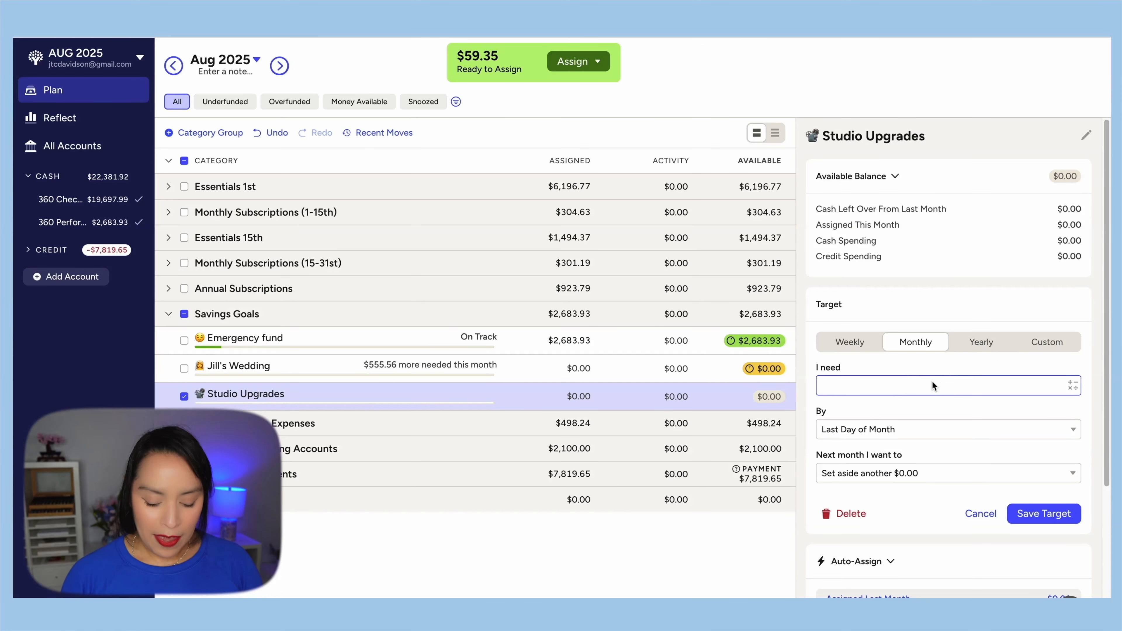
click(959, 413)
click(954, 436)
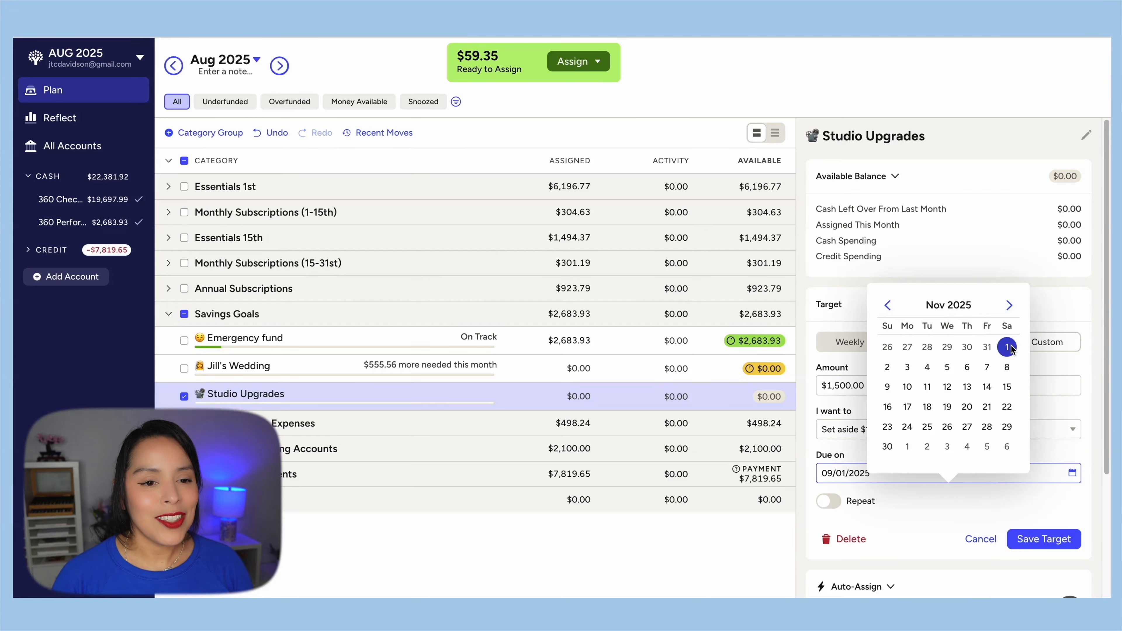
click(1006, 386)
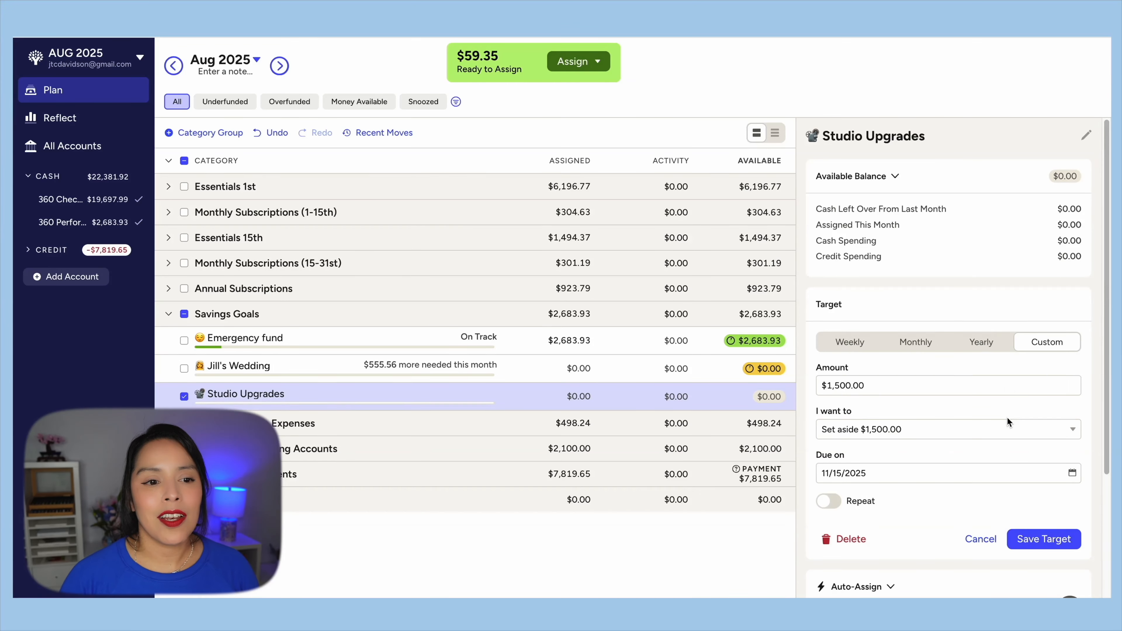
click(1046, 542)
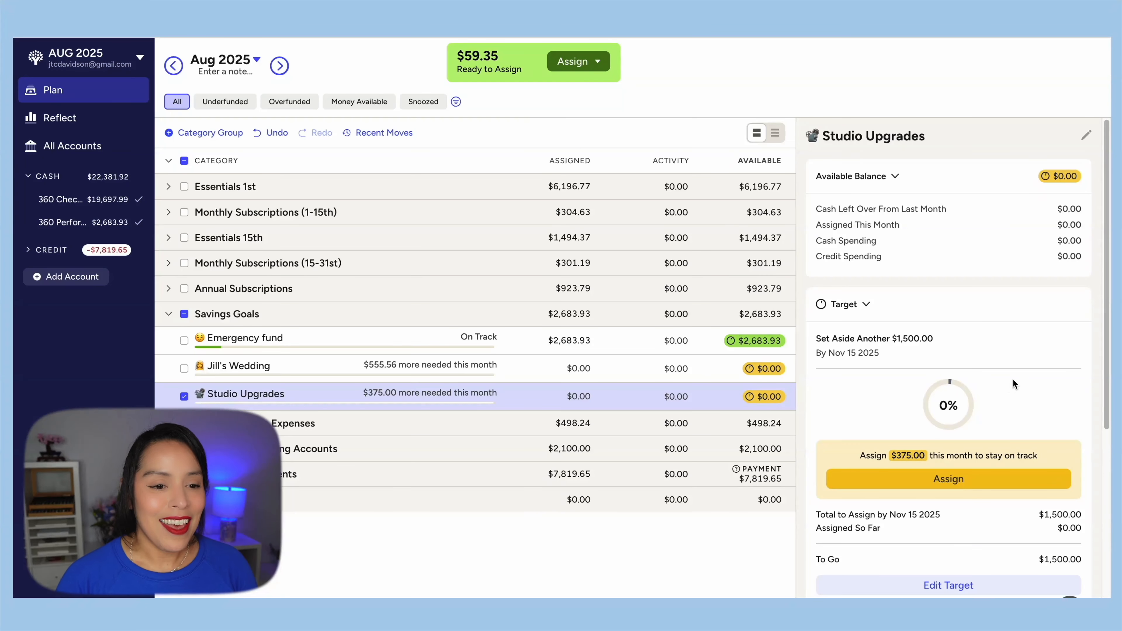